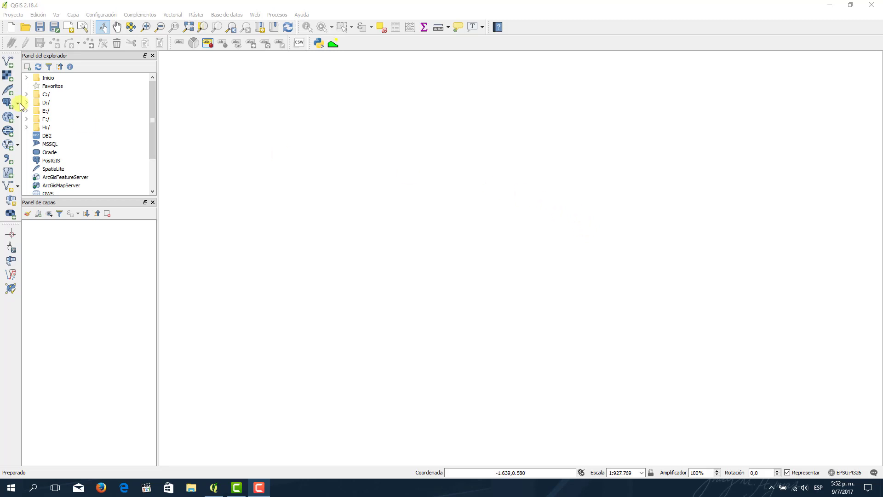
# Add the raster file 5739-IV-SE Palo Grande_modificado.tif from the Carta Georreferenciada folder as a layer
pyautogui.click(5, 79)
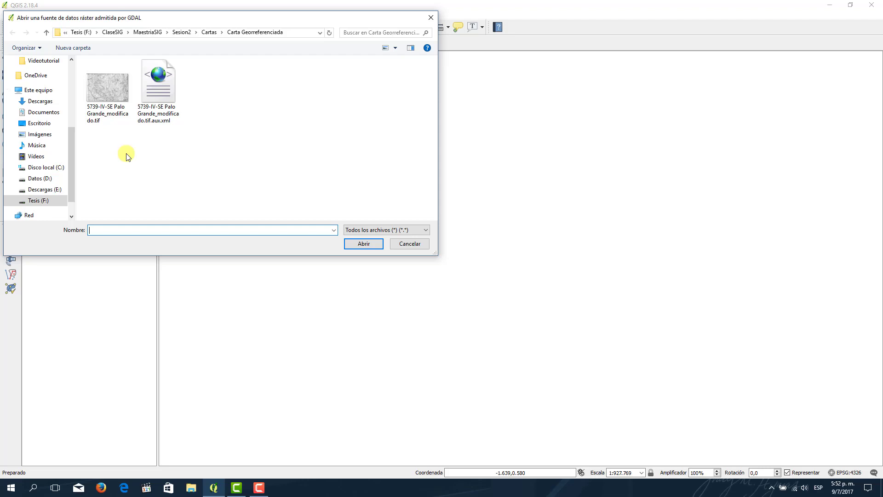
pyautogui.click(95, 92)
pyautogui.click(360, 244)
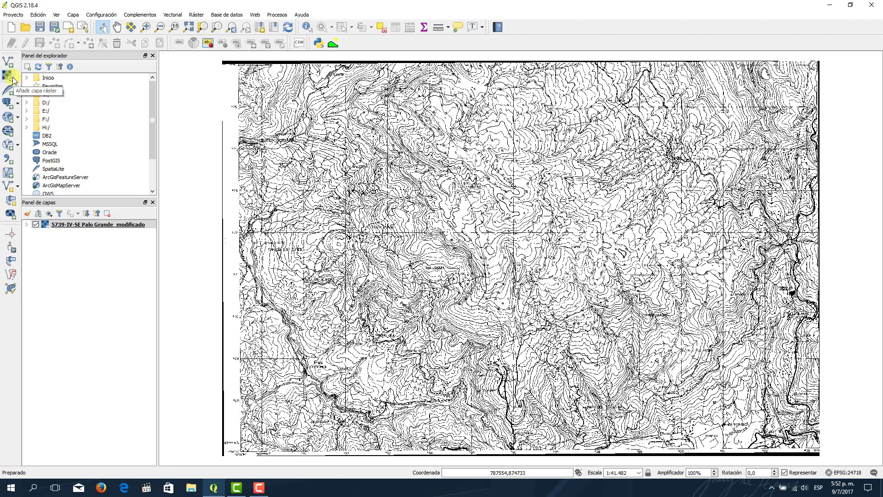
pyautogui.click(11, 78)
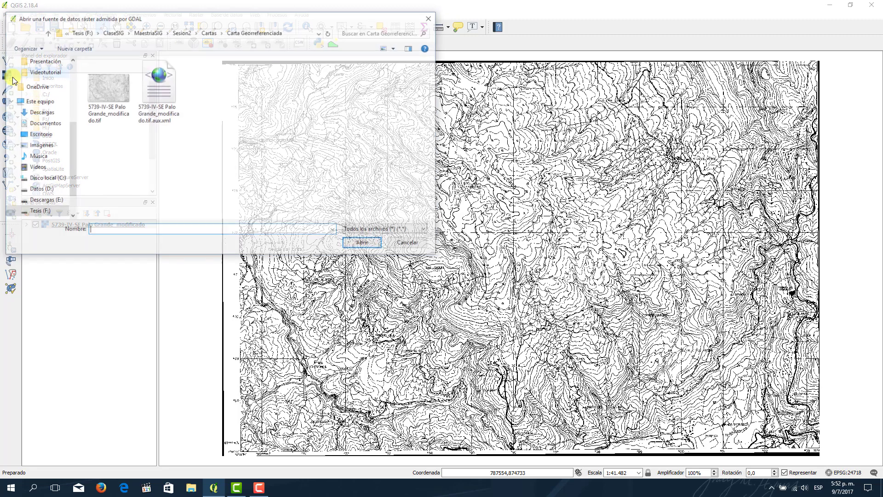
pyautogui.click(108, 90)
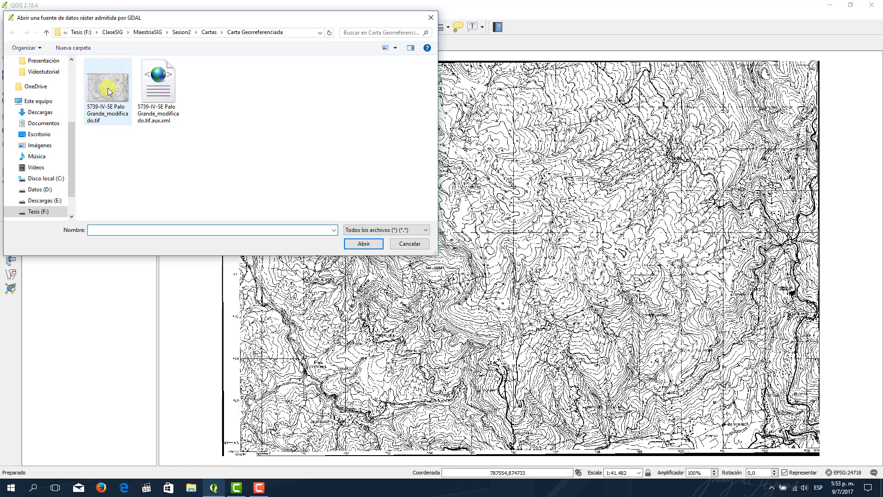
pyautogui.click(424, 242)
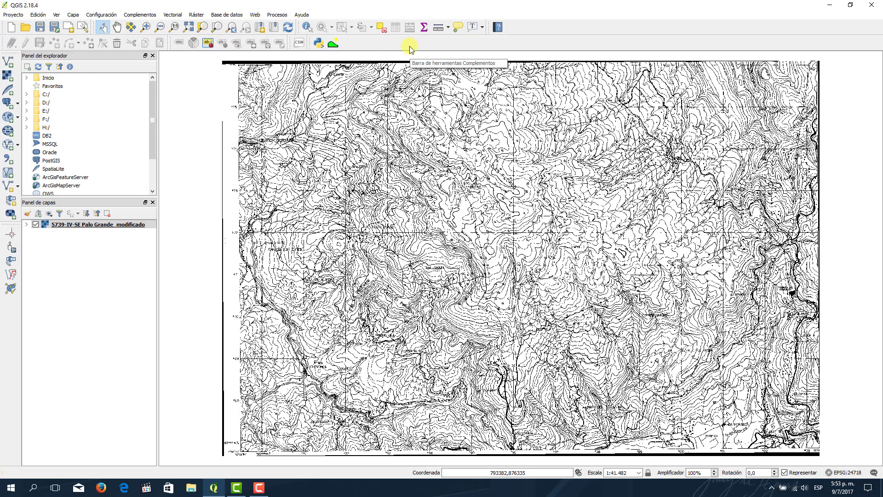
# Show the advanced digitizing toolbar (Digitalización avanzada) and dock it in the second toolbar row, after the existing tools
pyautogui.rightClick(382, 45)
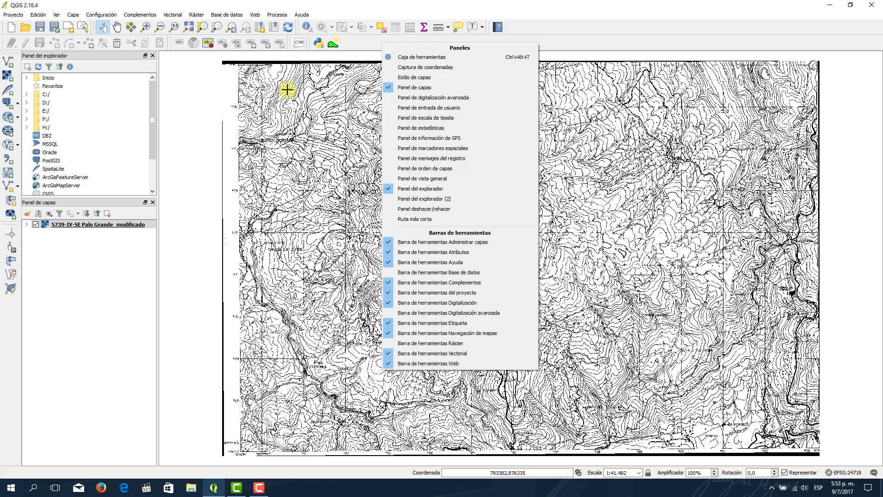
pyautogui.rightClick(357, 44)
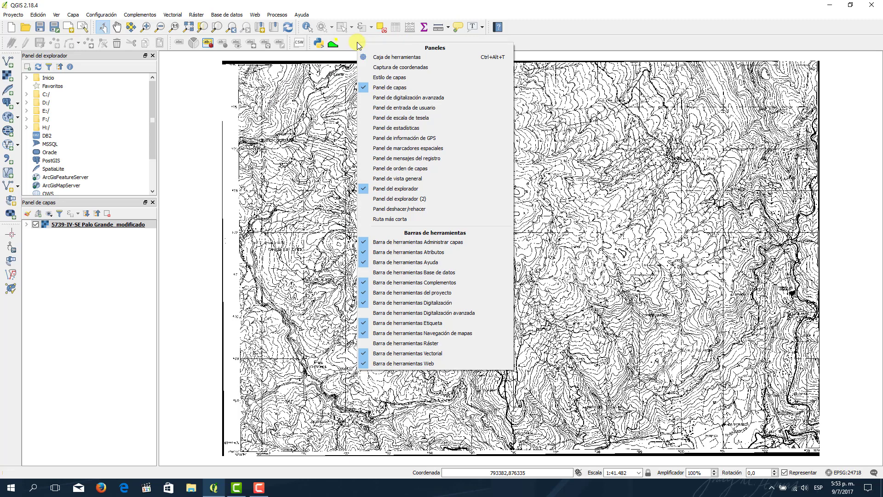
pyautogui.rightClick(560, 28)
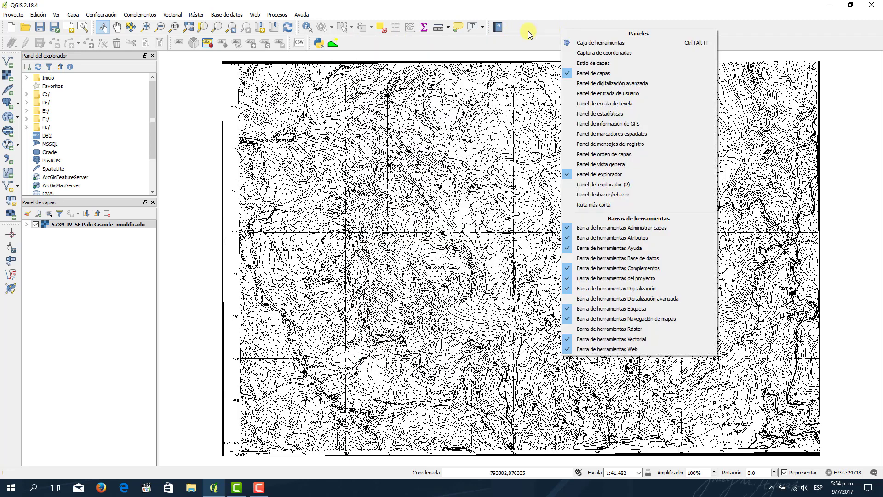
pyautogui.rightClick(502, 38)
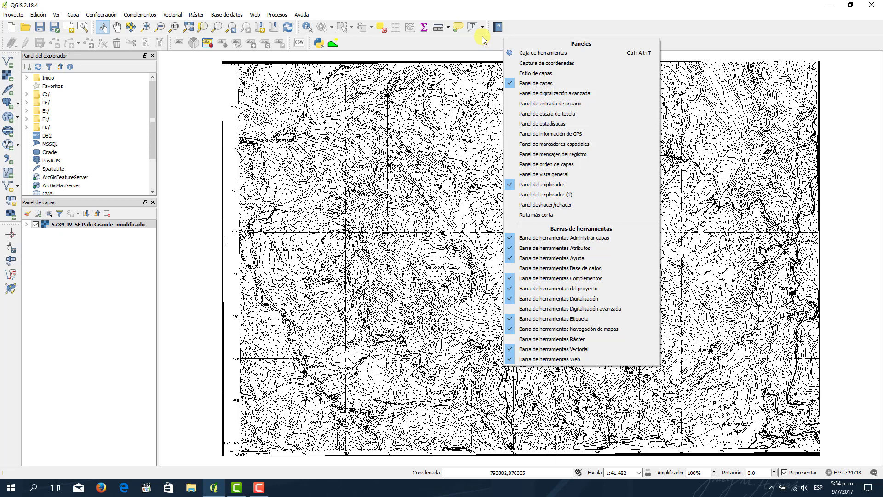
pyautogui.click(541, 308)
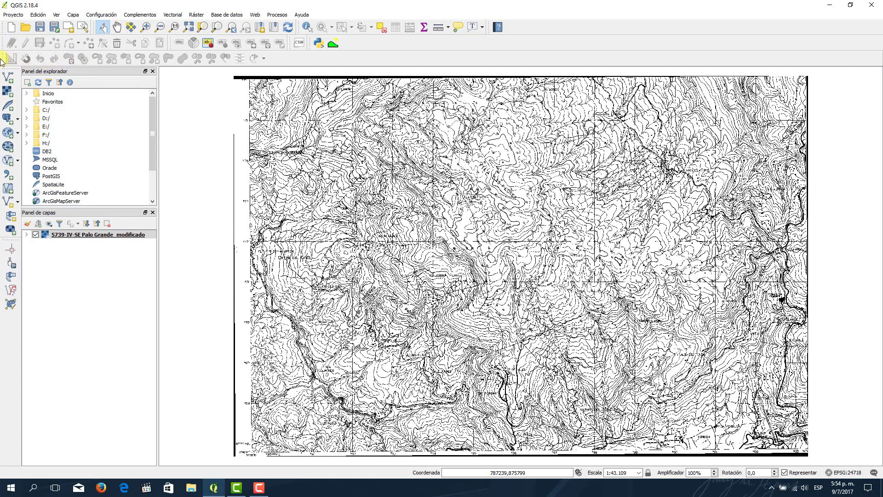
pyautogui.moveTo(4, 59); pyautogui.dragTo(346, 45)
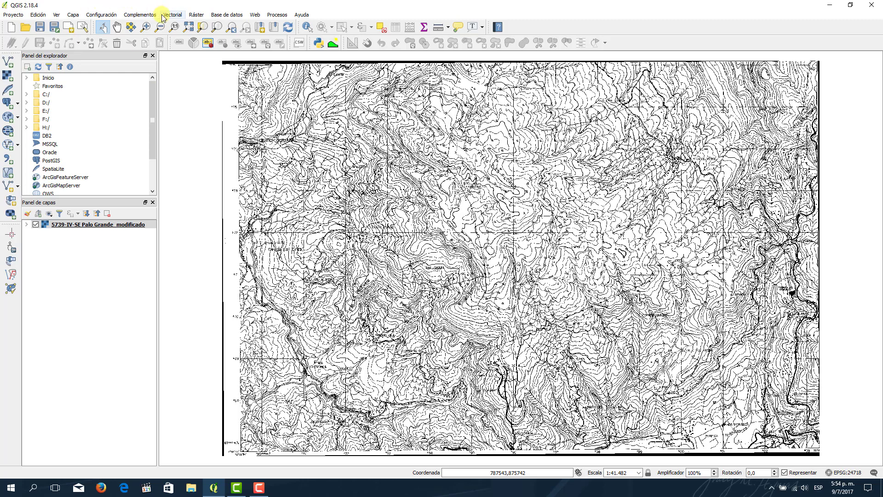
# Start a new line-type shapefile layer with the coordinate system La Canoa / UTM zone 18N (EPSG:24718)
pyautogui.click(73, 16)
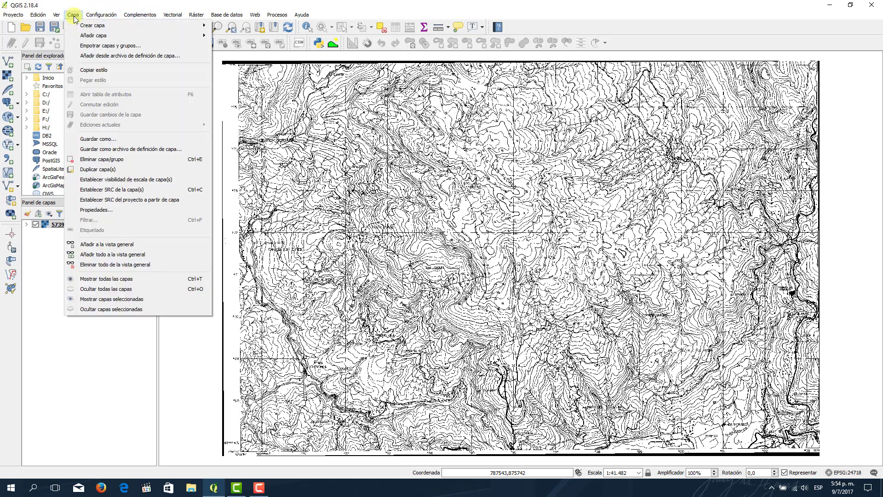
pyautogui.moveTo(80, 29)
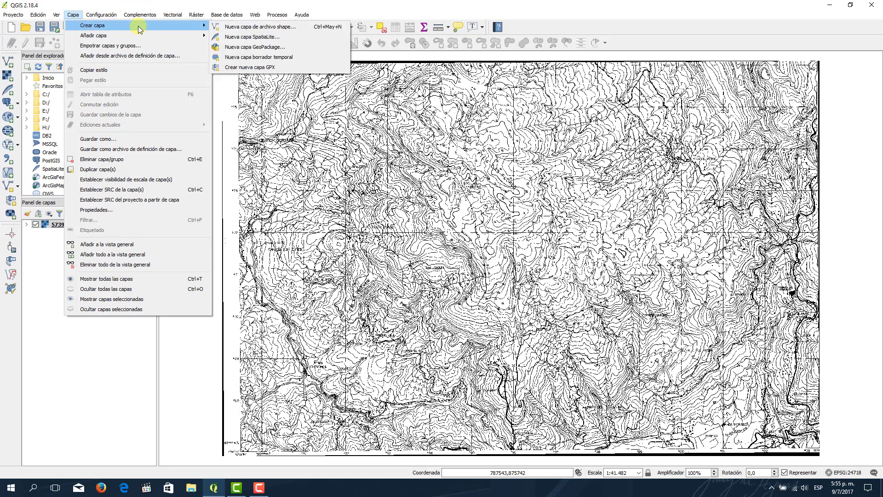
pyautogui.click(235, 27)
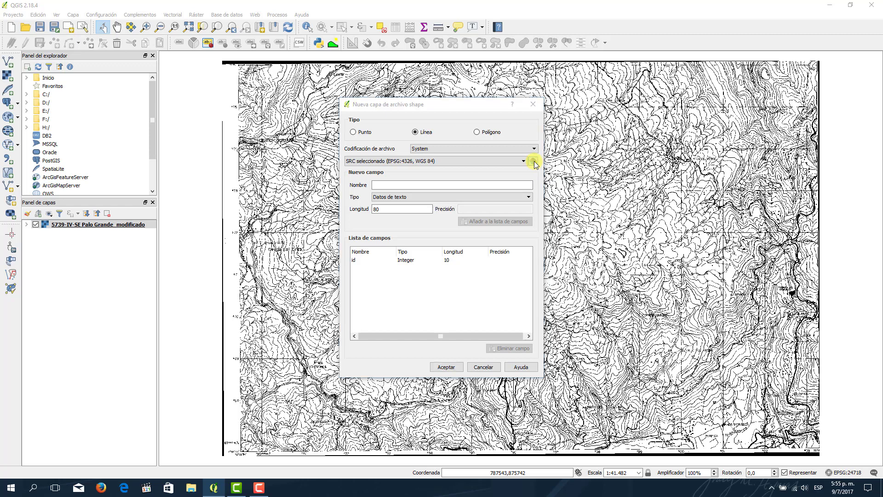
pyautogui.click(534, 161)
pyautogui.write('la ca')
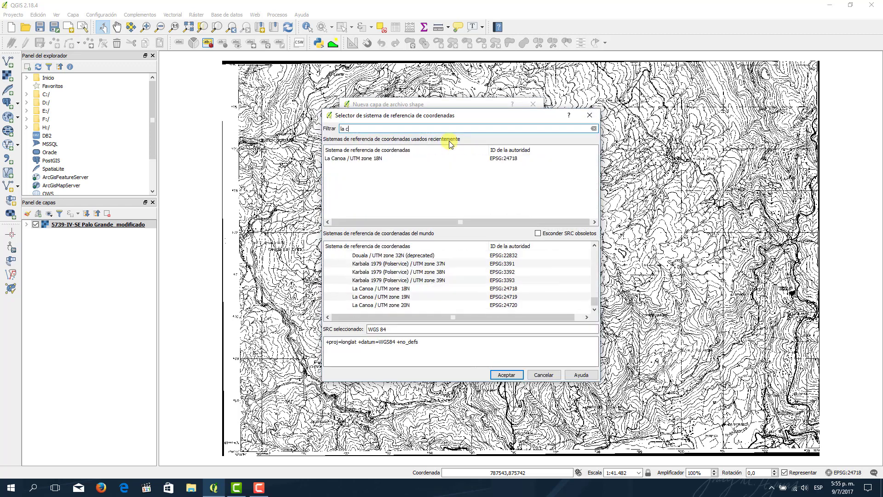
pyautogui.click(408, 290)
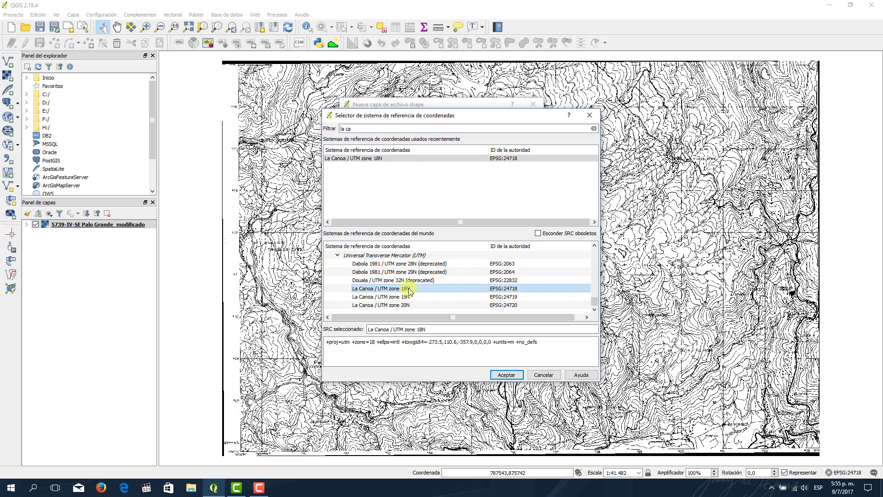
pyautogui.click(507, 375)
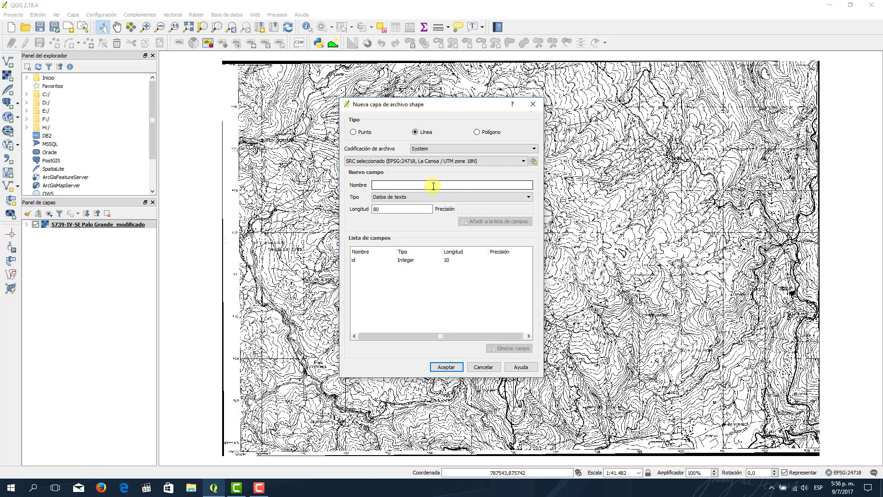
# Add an integer (Número entero) field named Cota with length 6 to the new layer's fields
pyautogui.write('Cota')
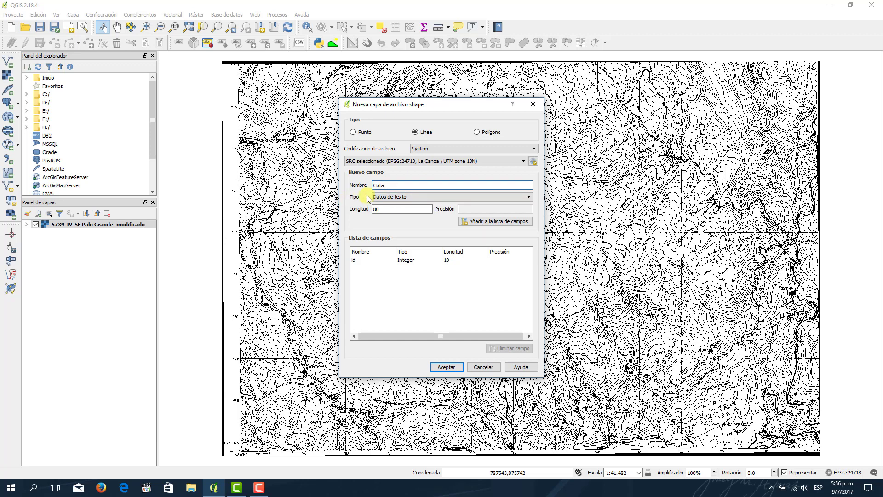
pyautogui.click(400, 199)
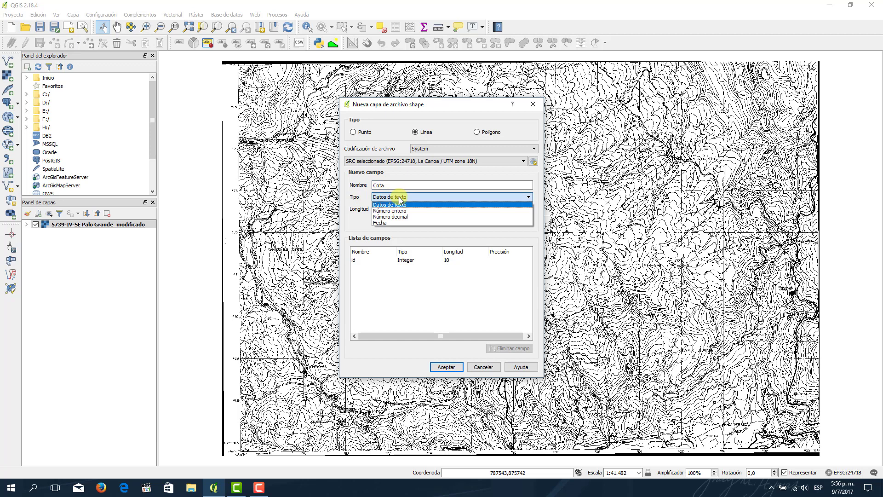
pyautogui.click(421, 211)
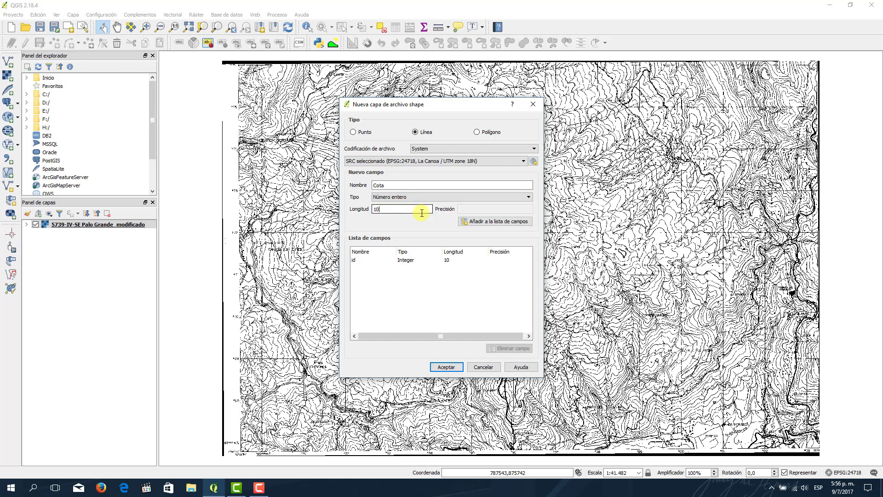
pyautogui.doubleClick(402, 208)
pyautogui.write('6')
pyautogui.click(501, 225)
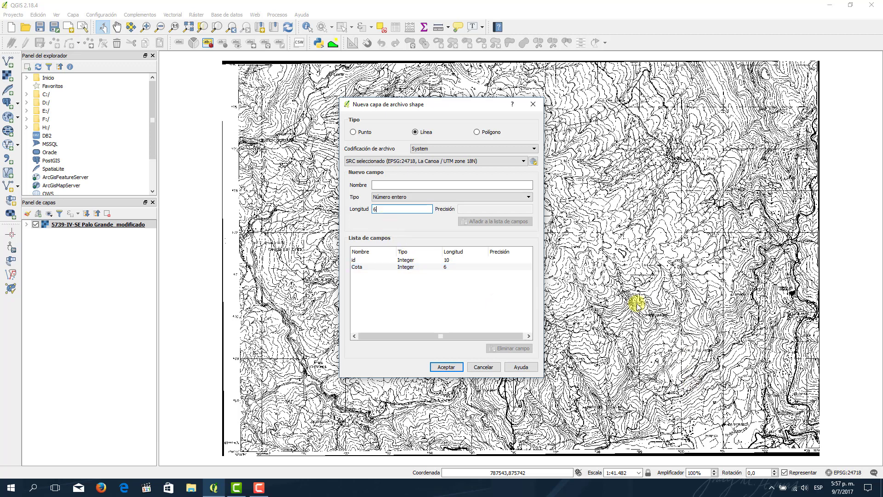
# Remove the id field from the new layer and accept the layer definition
pyautogui.click(431, 260)
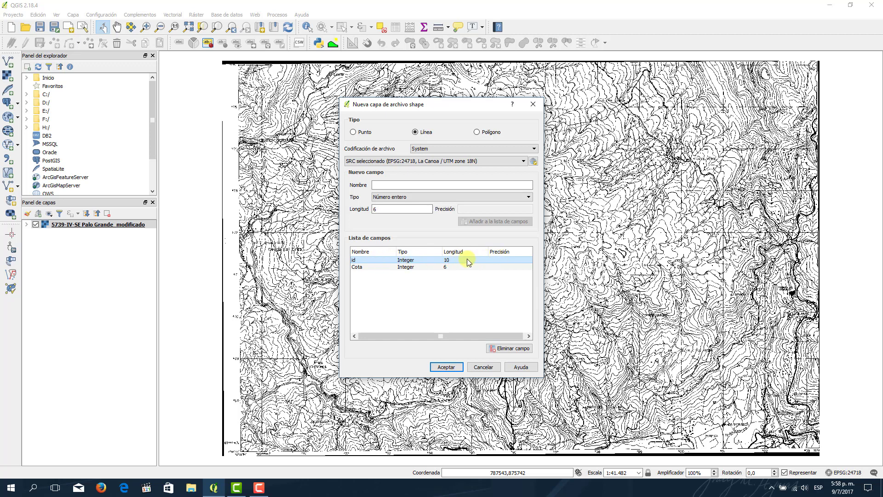
pyautogui.click(511, 351)
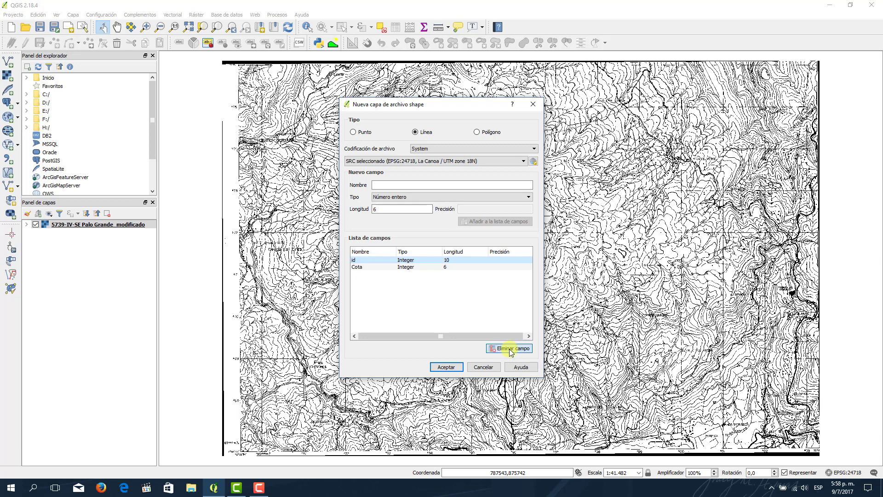
pyautogui.click(452, 367)
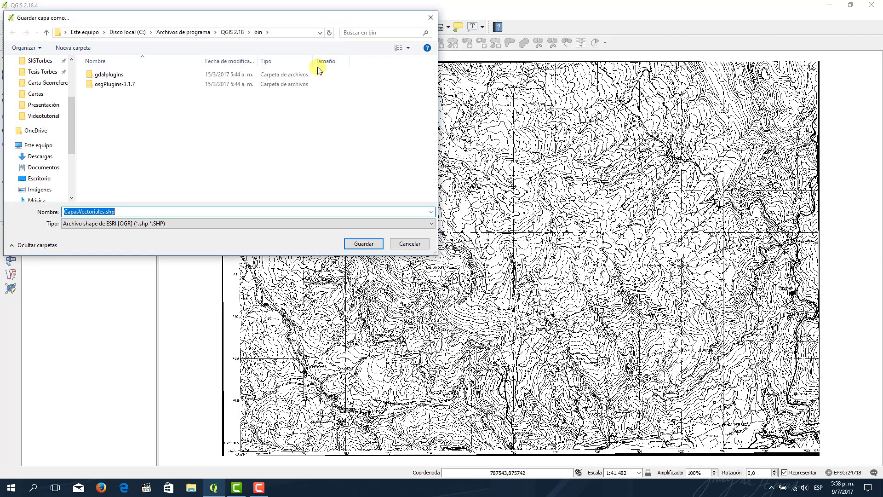
# Browse to the folder F:\ClaseSIG\MaestriaSIG\Sesion2 as the save location for the new layer
pyautogui.moveTo(247, 21); pyautogui.dragTo(363, 77)
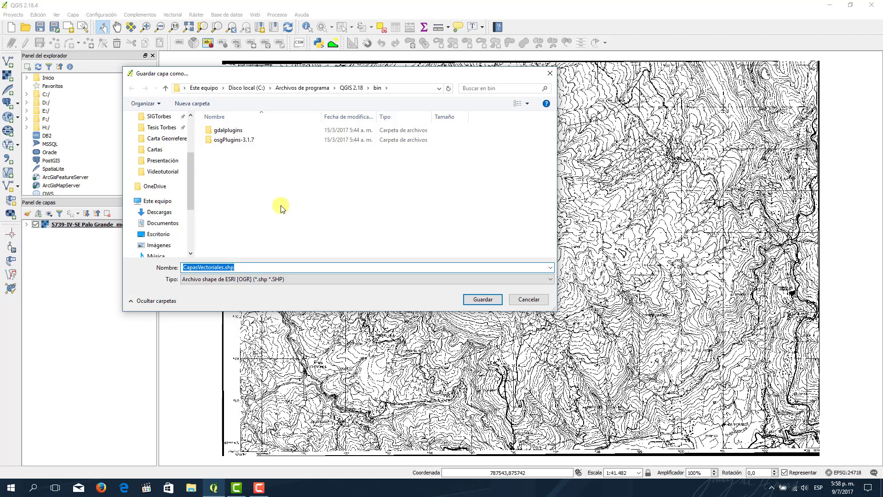
pyautogui.moveTo(188, 167); pyautogui.dragTo(186, 216)
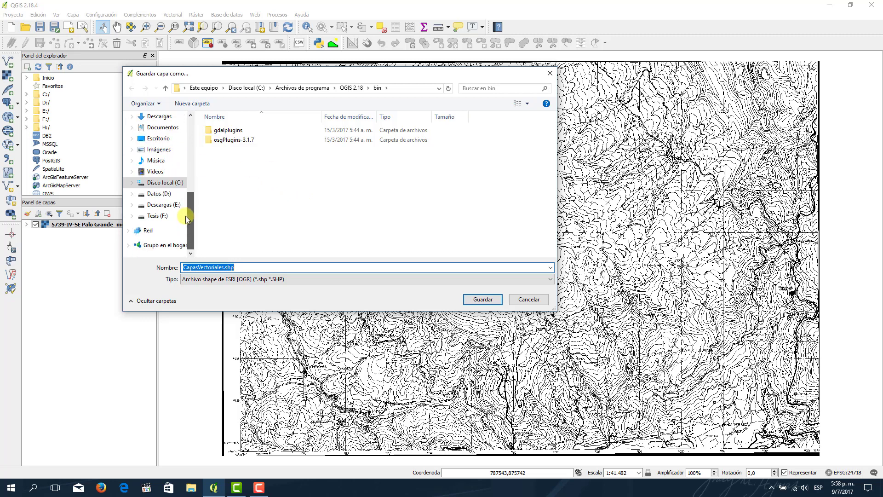
pyautogui.click(157, 216)
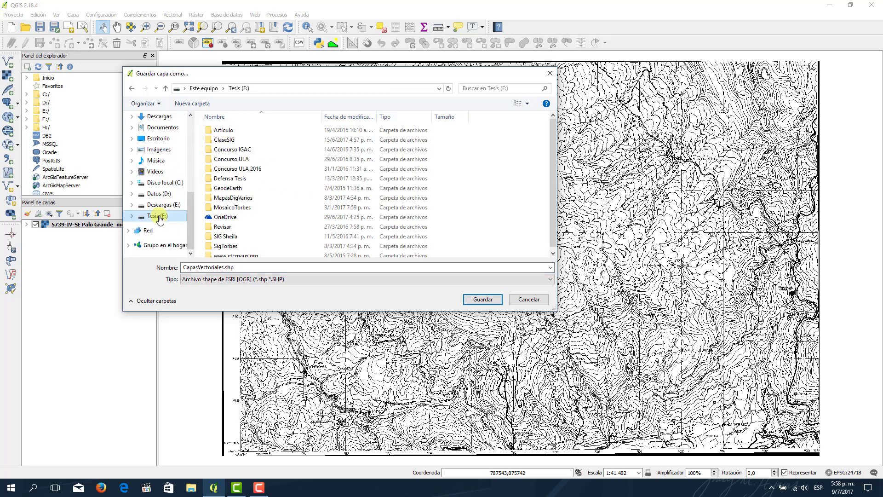
pyautogui.doubleClick(227, 140)
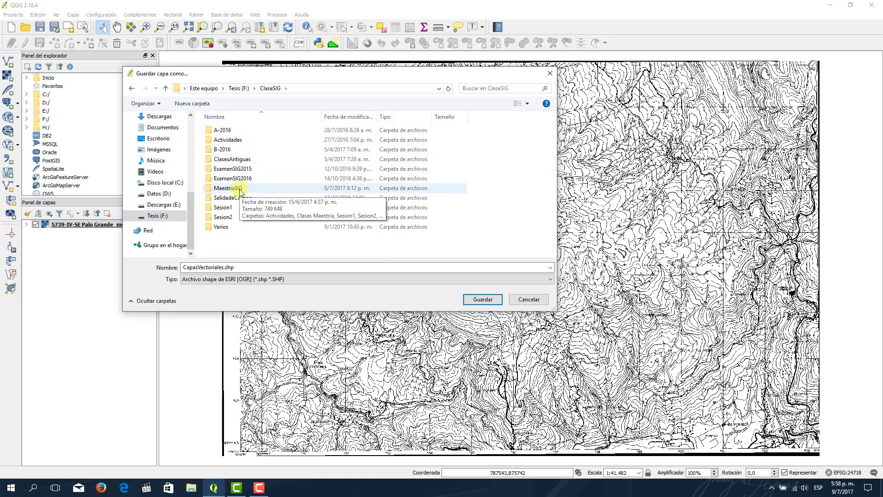
pyautogui.doubleClick(241, 189)
pyautogui.doubleClick(224, 159)
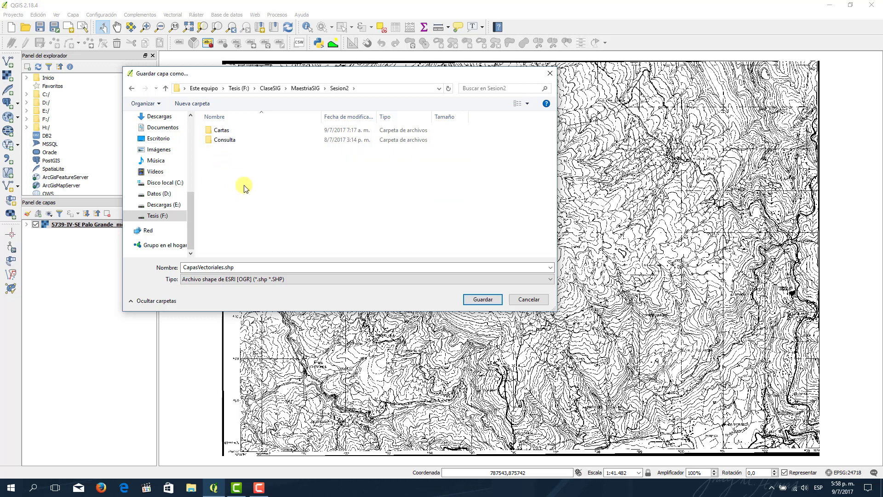
# Create a folder named Vectorización inside Sesion2 and open it
pyautogui.click(203, 107)
pyautogui.write('Ve')
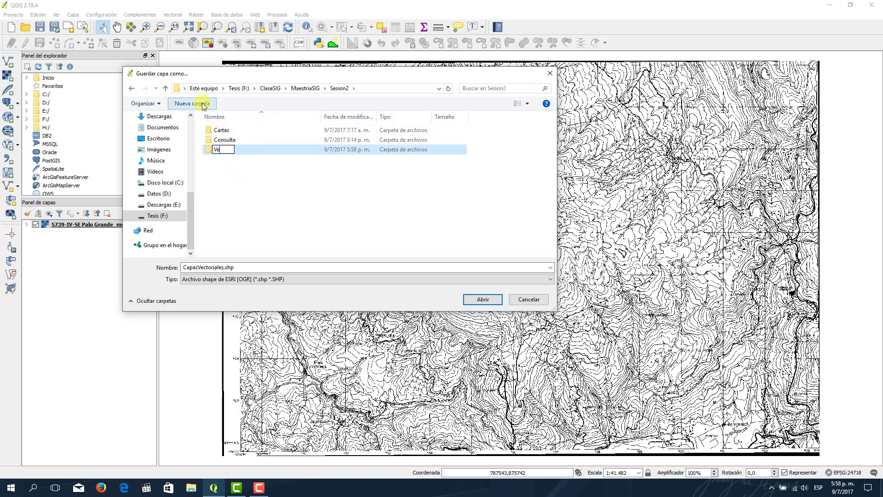
pyautogui.write('ctorización')
pyautogui.click(276, 151)
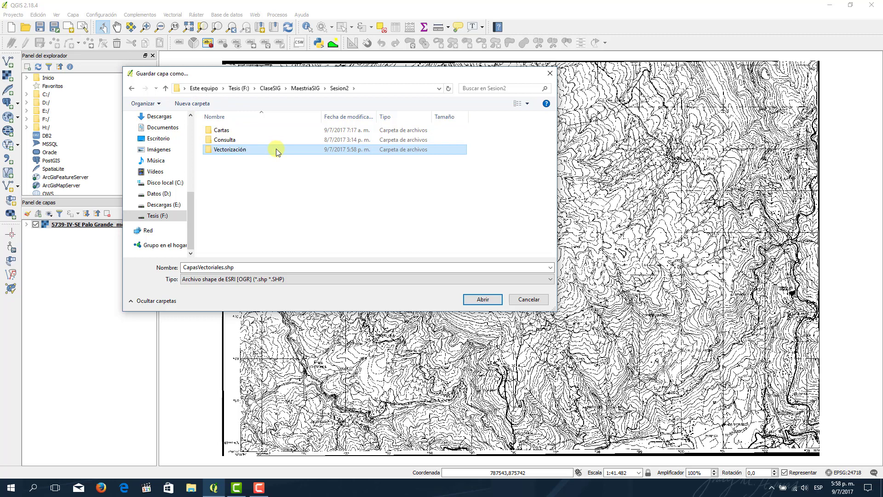
pyautogui.doubleClick(276, 151)
# Save the new shapefile as CurvasdeNivel and select its layer
pyautogui.click(271, 266)
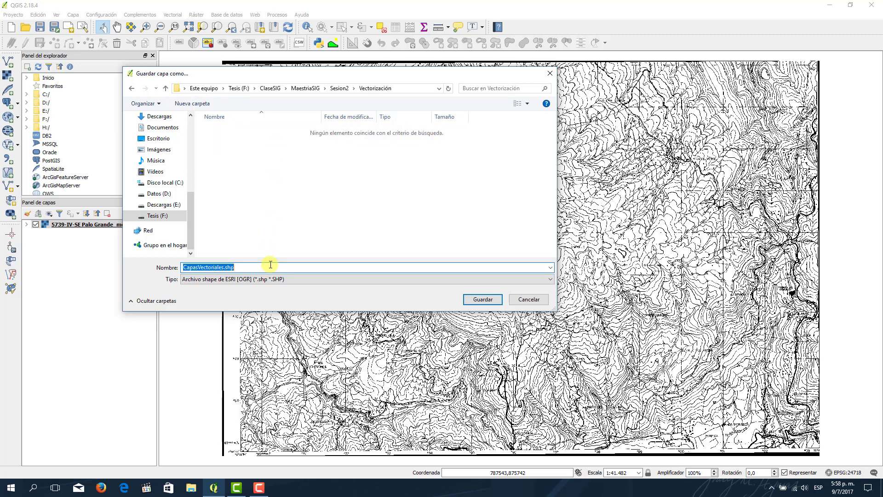
pyautogui.write('CurvasdeNivel')
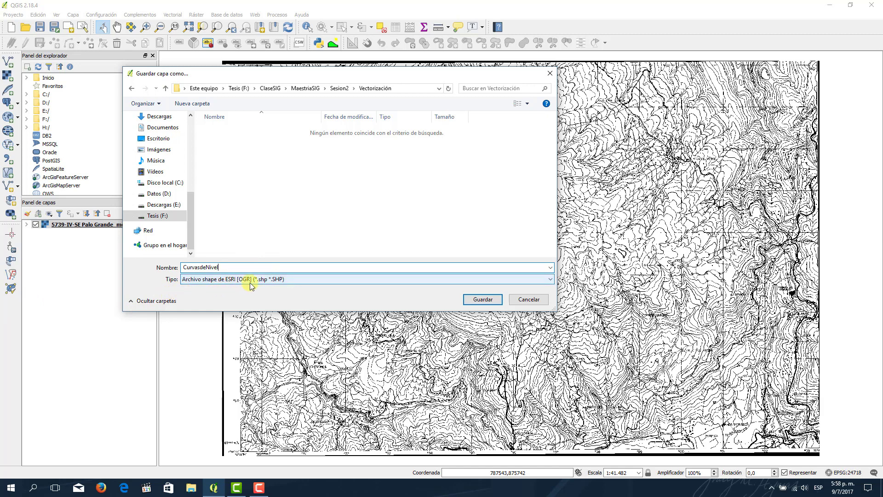
pyautogui.click(483, 299)
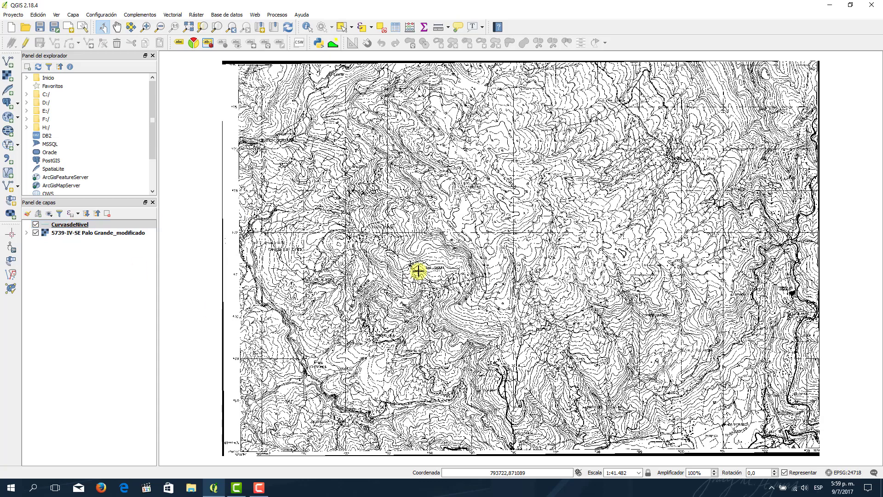
pyautogui.click(83, 225)
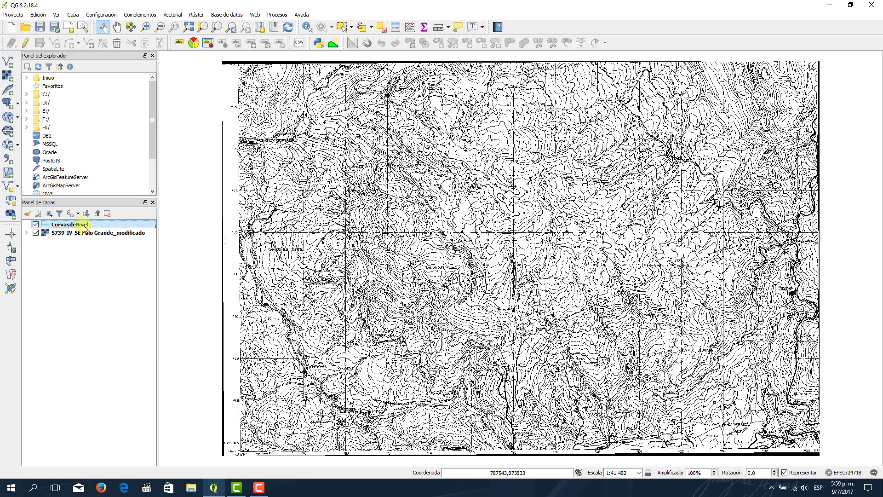
# Set the CurvasdeNivel line symbol to red (#f00c1b) with a width of 0,46 mm and apply the style
pyautogui.doubleClick(83, 225)
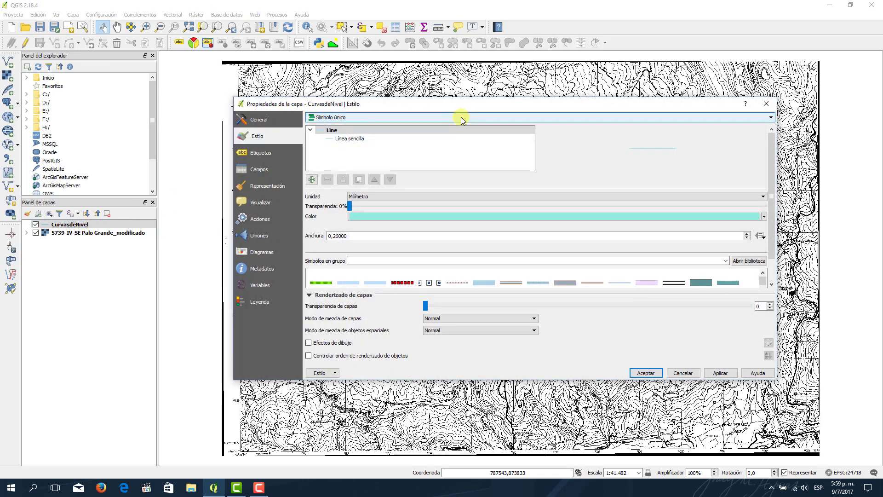
pyautogui.click(374, 218)
pyautogui.moveTo(410, 194)
pyautogui.mouseDown()
pyautogui.moveTo(420, 201)
pyautogui.moveTo(375, 183)
pyautogui.moveTo(377, 205)
pyautogui.moveTo(405, 200)
pyautogui.mouseUp()
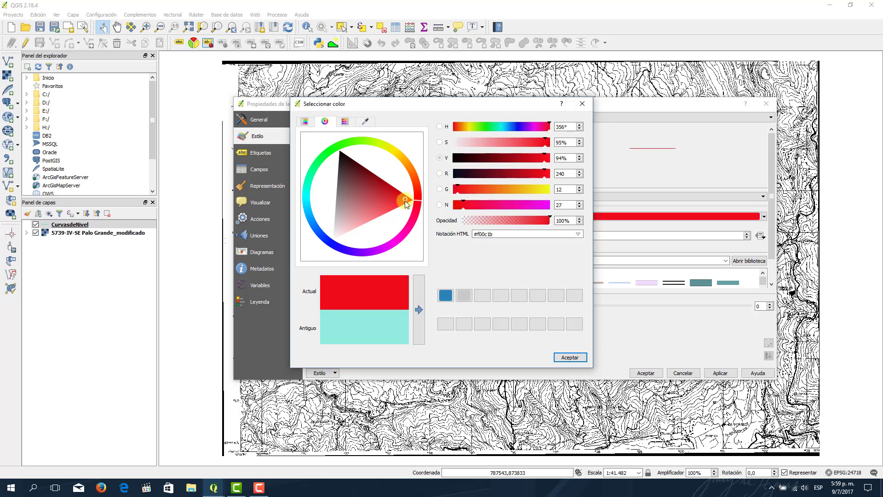
pyautogui.click(570, 358)
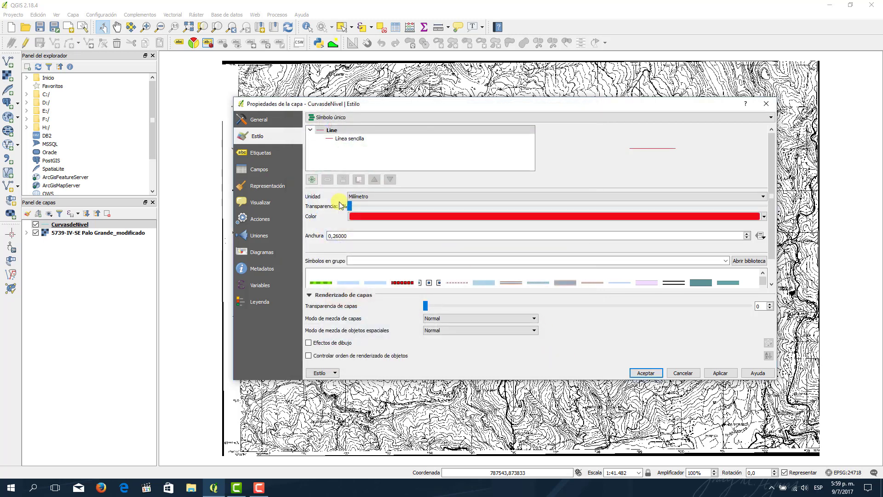
pyautogui.click(747, 233)
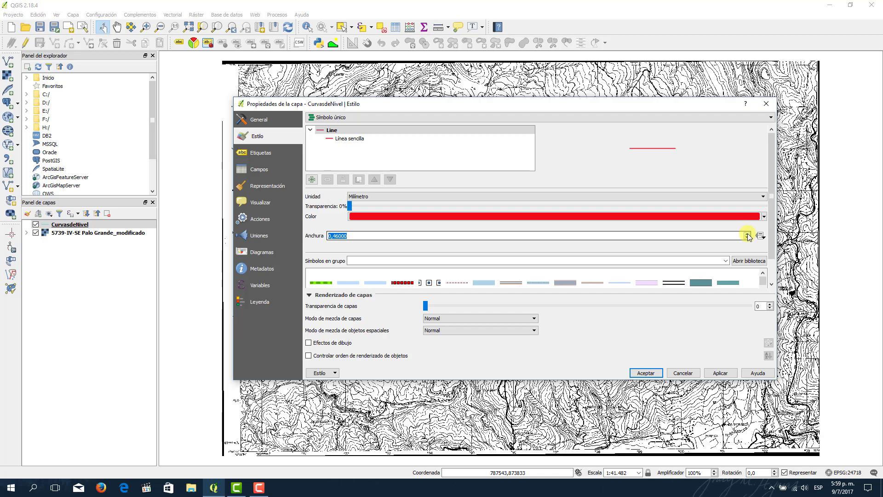
pyautogui.click(720, 372)
pyautogui.click(644, 373)
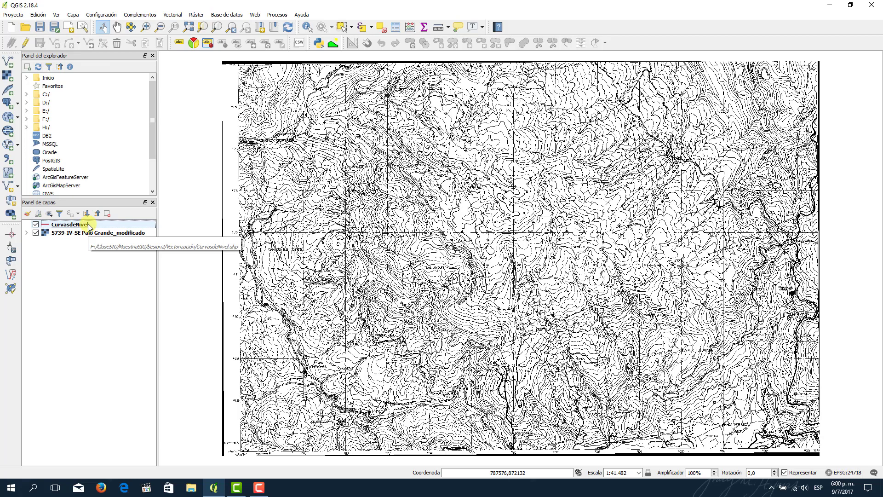
# Enable editing on the CurvasdeNivel layer and look over its circular string digitizing options
pyautogui.click(26, 44)
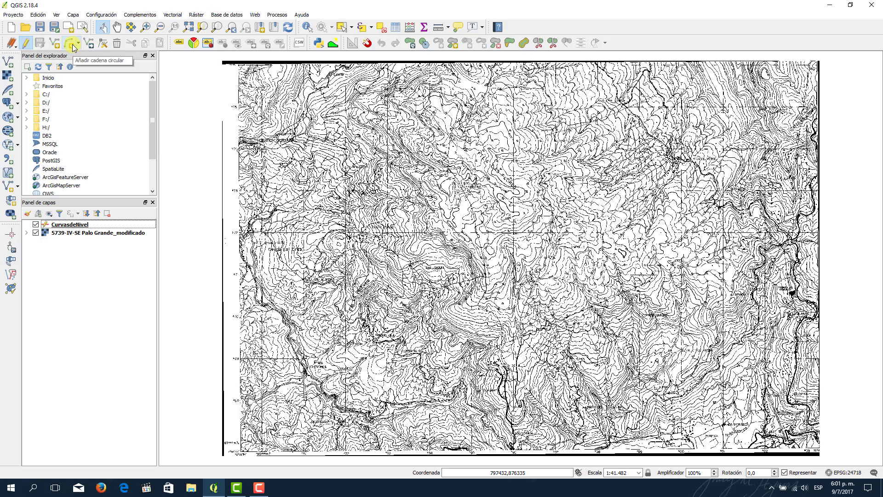
pyautogui.click(79, 45)
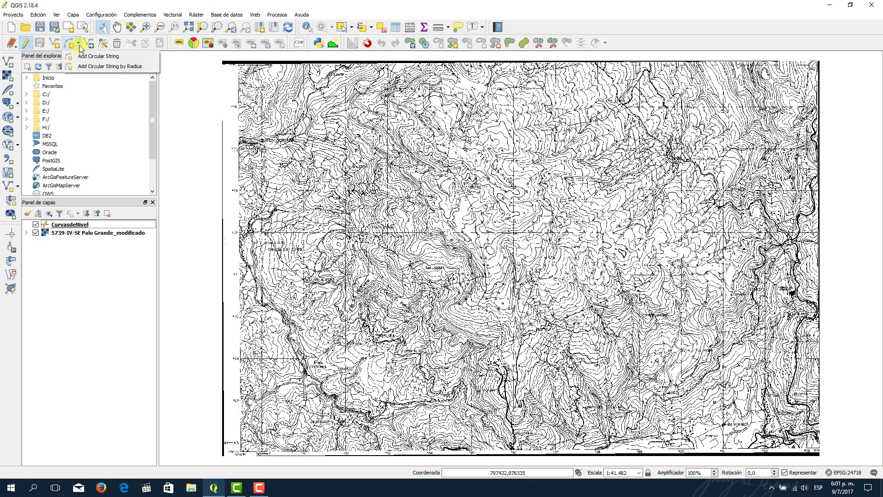
pyautogui.click(79, 45)
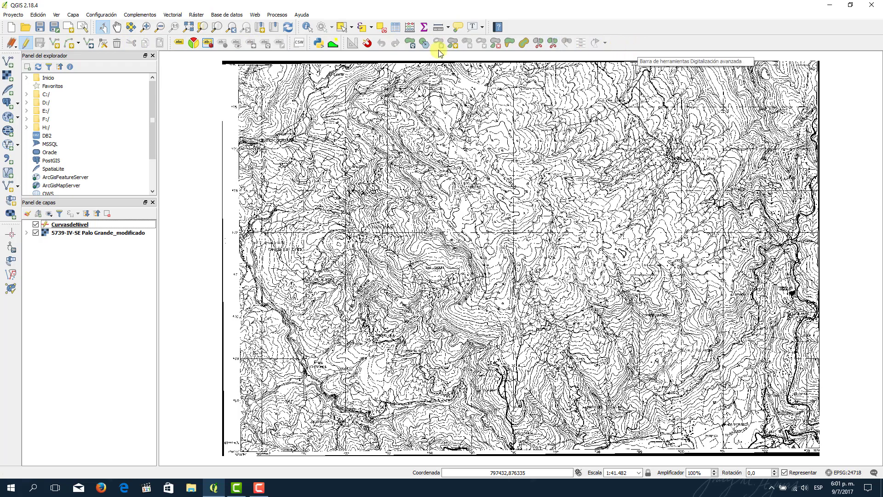
pyautogui.click(371, 44)
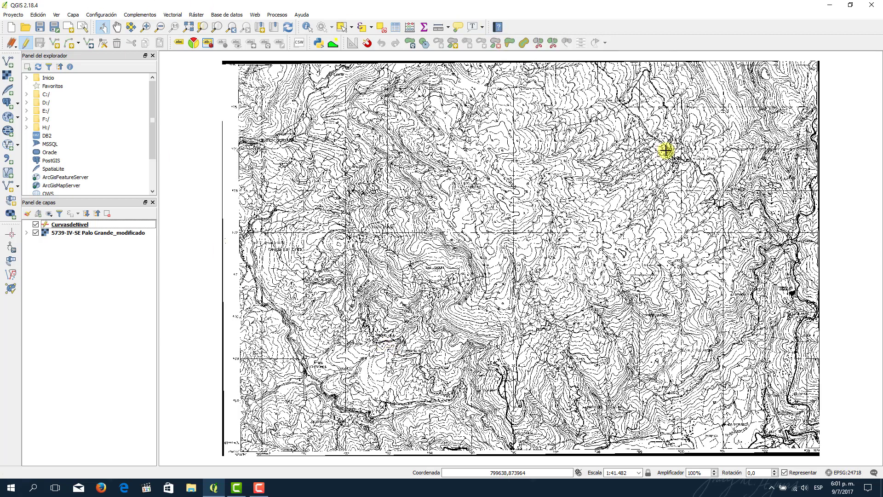
# Examine the contour lines, elevation labels and streams in the map's northeast corner around the 1200 contours and Cerro La Laguna
pyautogui.scroll(2, 793, 118)
pyautogui.moveTo(793, 119); pyautogui.dragTo(447, 215)
pyautogui.moveTo(447, 152); pyautogui.dragTo(422, 195)
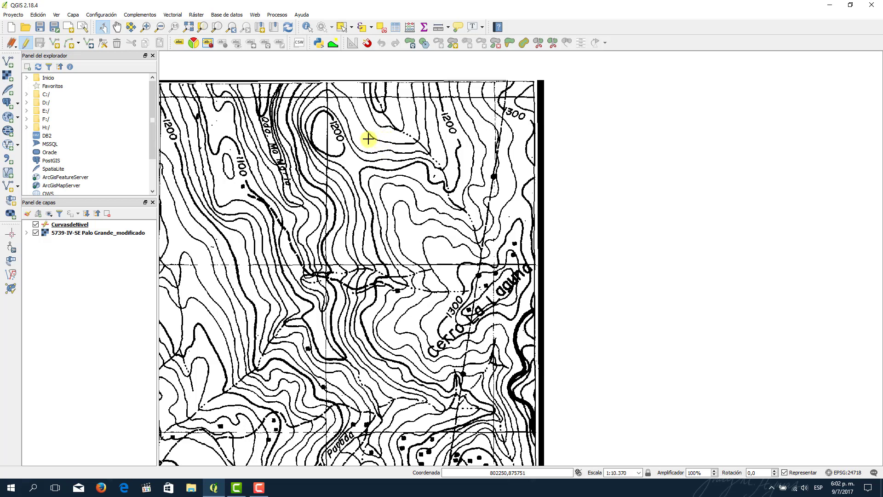
pyautogui.scroll(1, 401, 187)
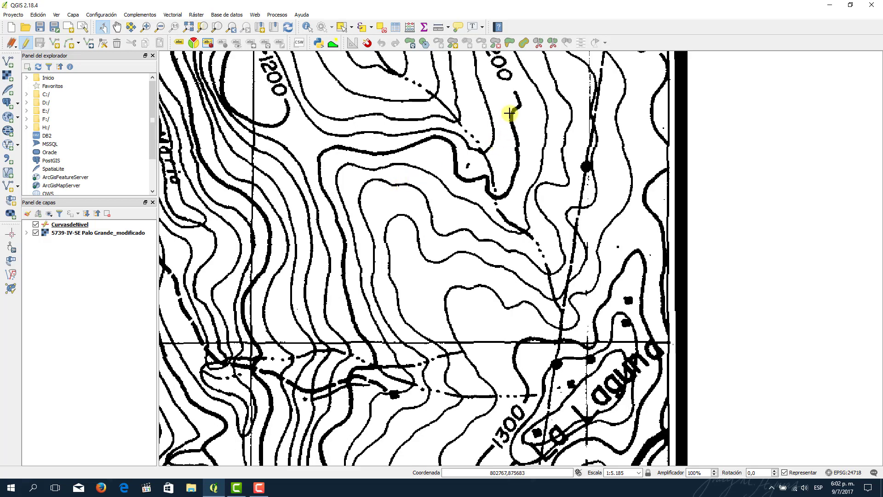
pyautogui.moveTo(508, 115); pyautogui.dragTo(469, 203)
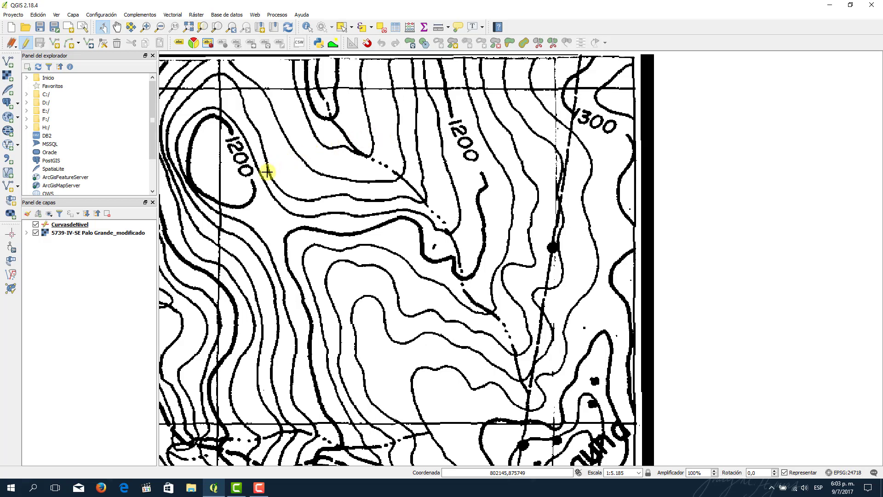
pyautogui.moveTo(257, 116); pyautogui.dragTo(263, 171)
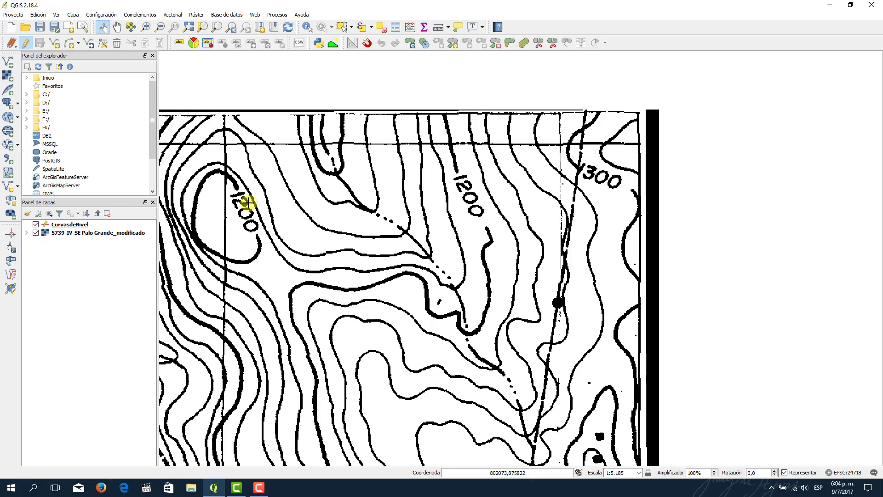
pyautogui.moveTo(262, 285); pyautogui.dragTo(369, 237)
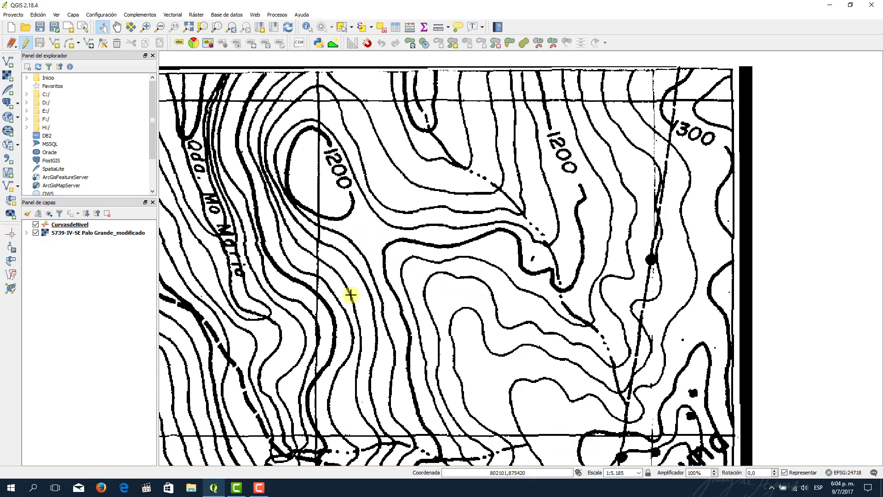
pyautogui.scroll(-1, 506, 358)
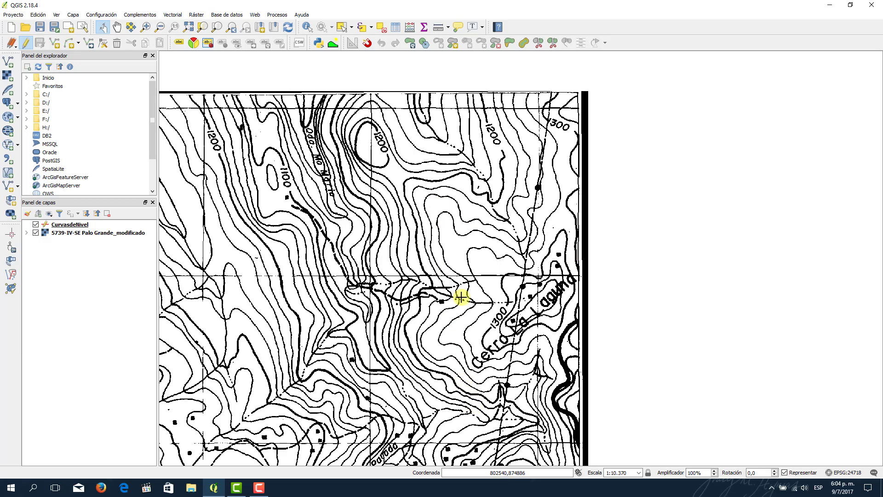
pyautogui.scroll(1, 485, 306)
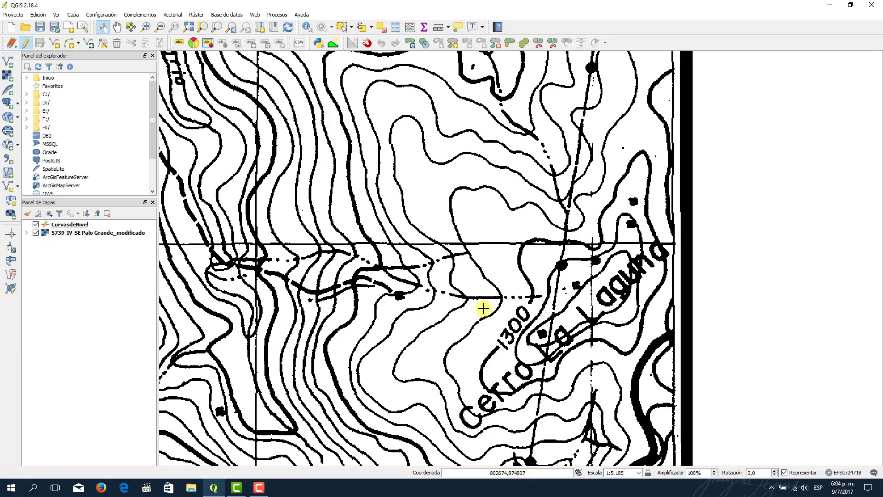
pyautogui.scroll(-1, 466, 220)
pyautogui.scroll(1, 463, 187)
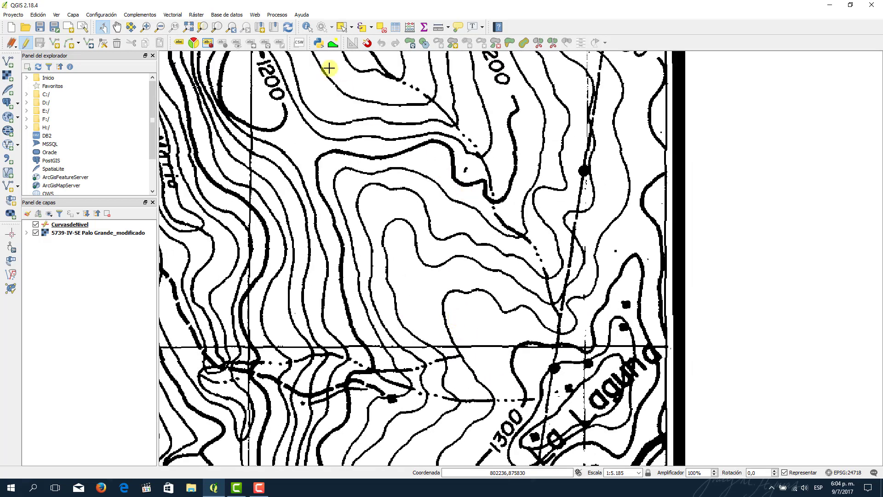
pyautogui.scroll(-1, 331, 69)
pyautogui.scroll(1, 354, 146)
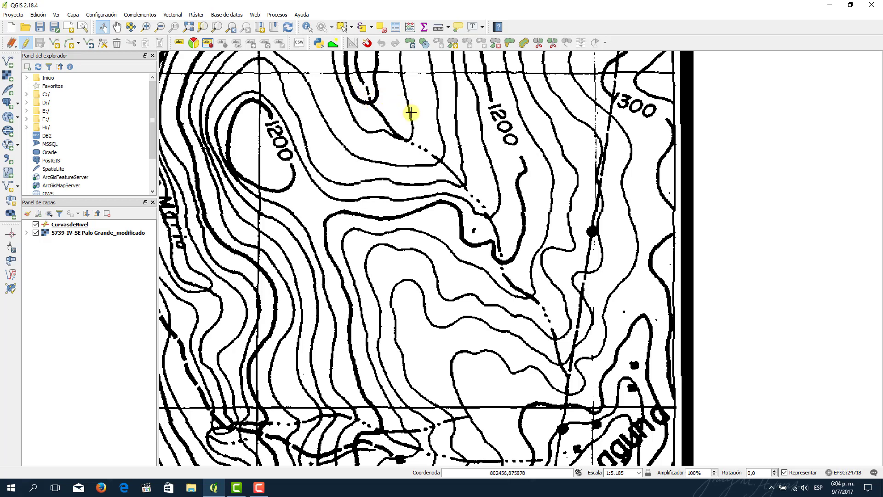
pyautogui.click(475, 201)
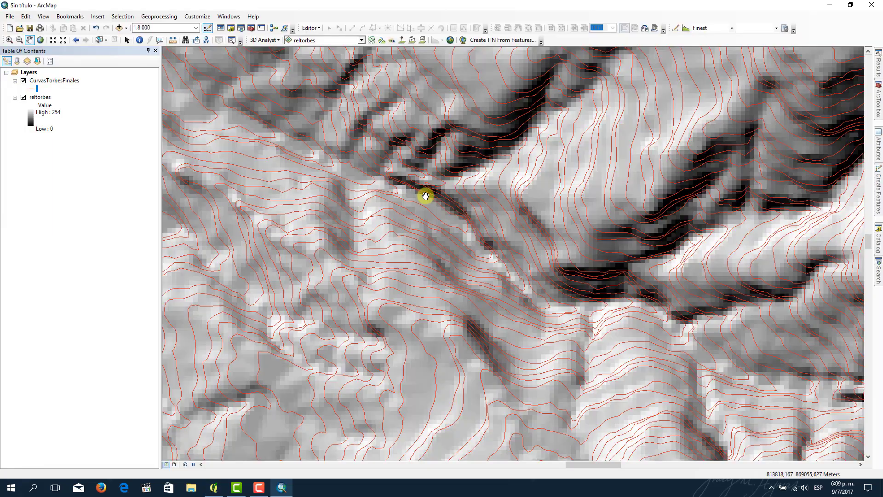
# In ArcMap, compare the reltorbes shaded relief with and without the CurvasTorbesFinales contours at a broad scale
pyautogui.scroll(-3, 424, 198)
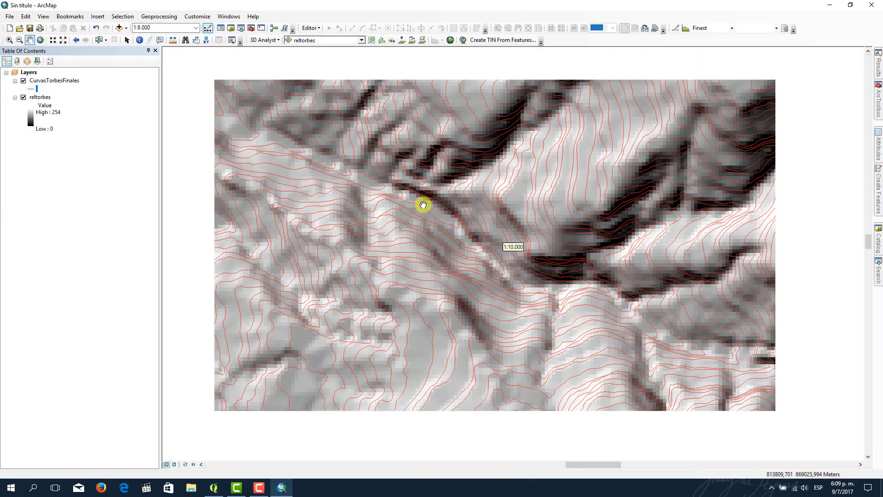
pyautogui.scroll(-1, 423, 205)
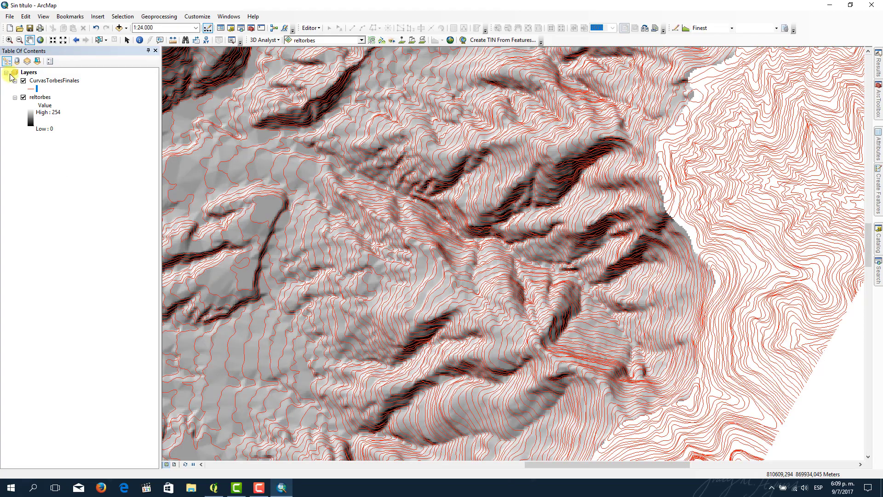
pyautogui.click(23, 81)
pyautogui.scroll(-3, 433, 221)
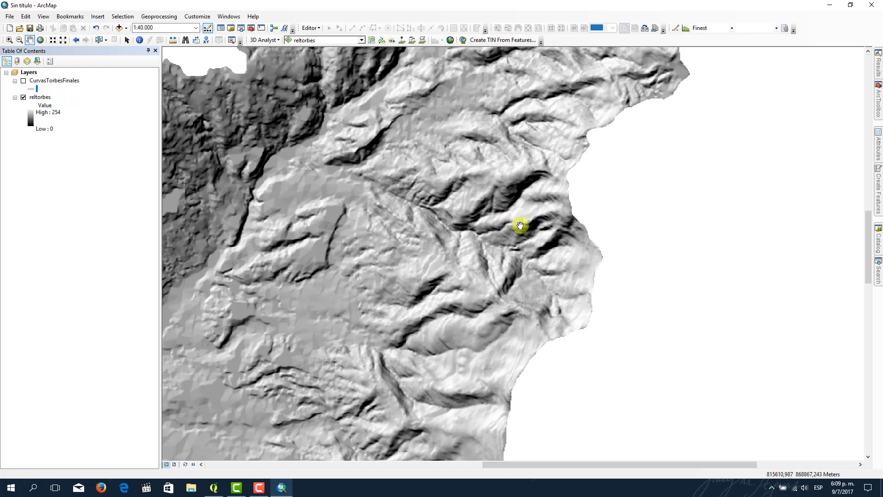
pyautogui.click(23, 81)
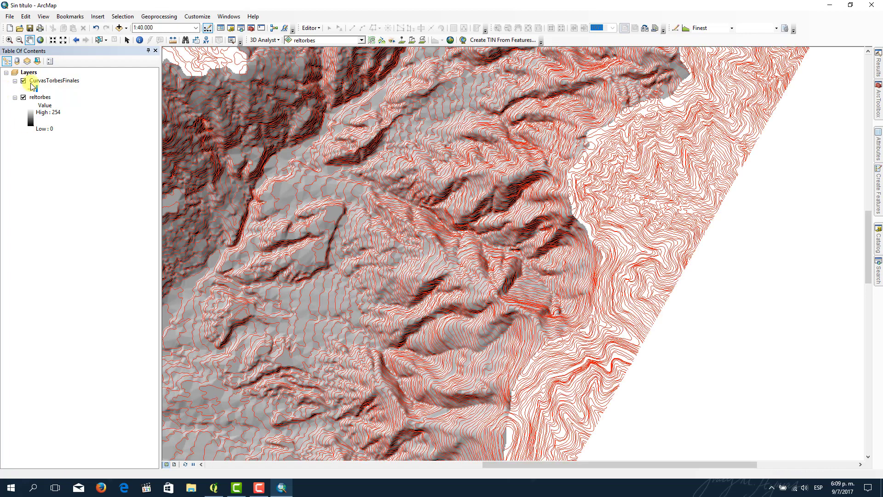
# Examine up close how the CurvasTorbesFinales contours follow valleys and ridges, toggling them over the reltorbes relief
pyautogui.scroll(-6, 526, 243)
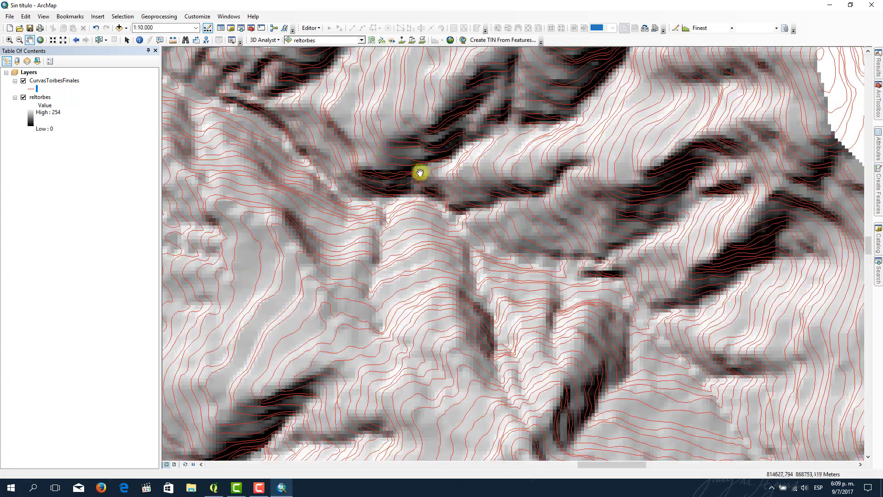
pyautogui.scroll(-2, 416, 185)
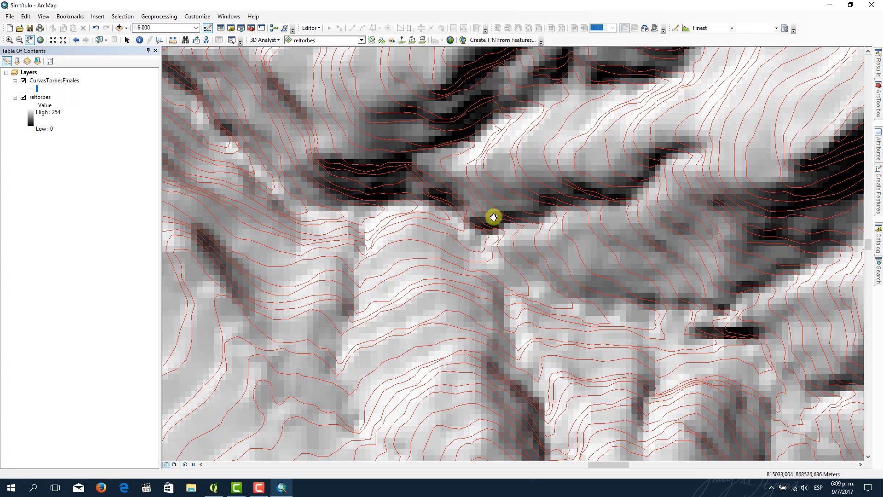
pyautogui.moveTo(402, 213); pyautogui.dragTo(490, 215)
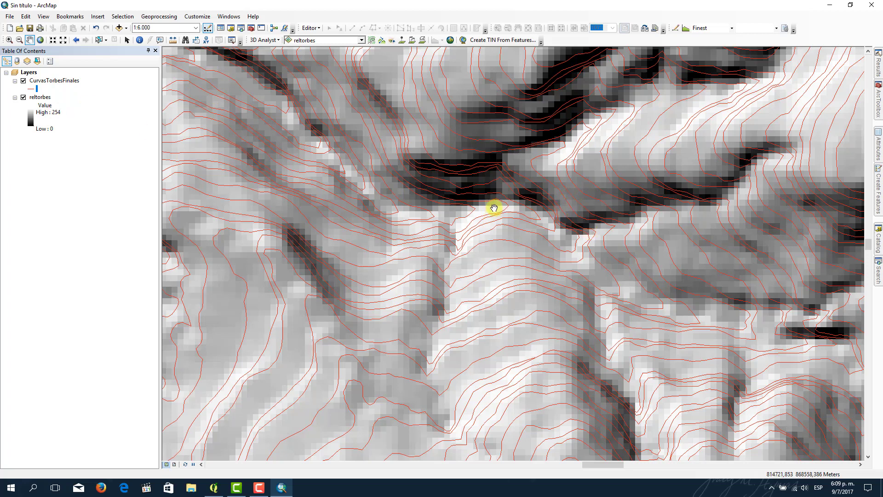
pyautogui.click(22, 81)
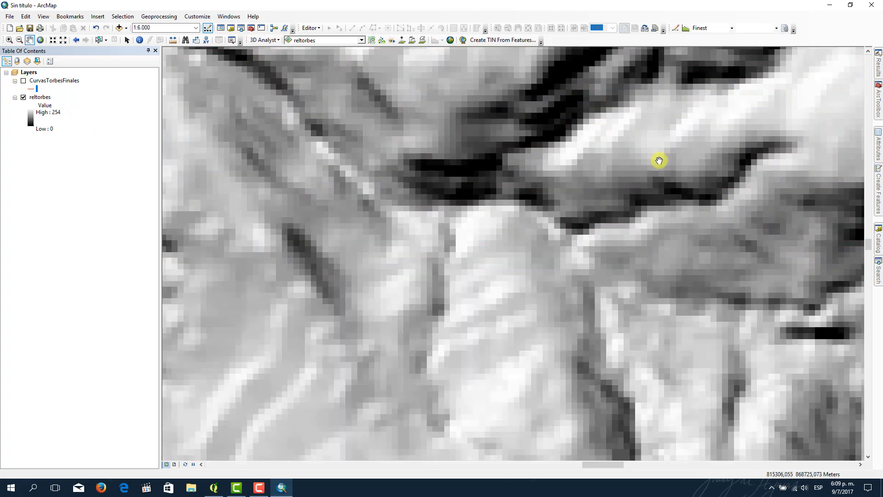
pyautogui.scroll(3, 585, 186)
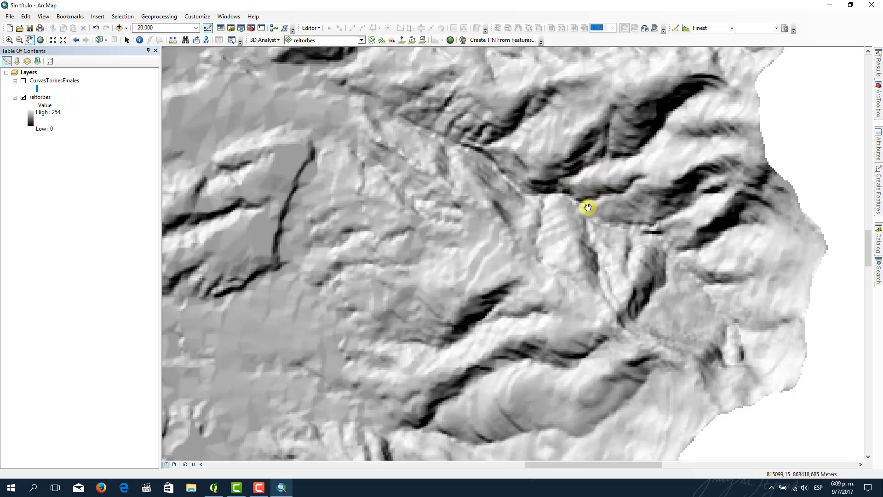
pyautogui.click(23, 80)
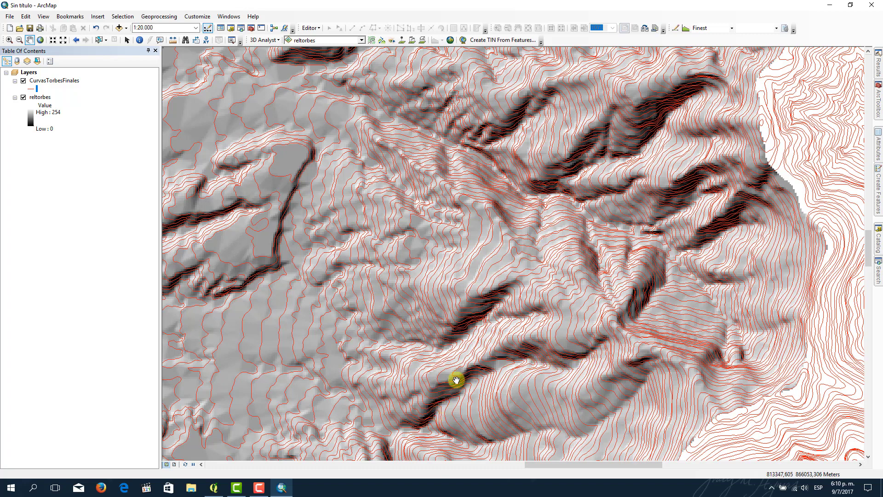
pyautogui.click(23, 81)
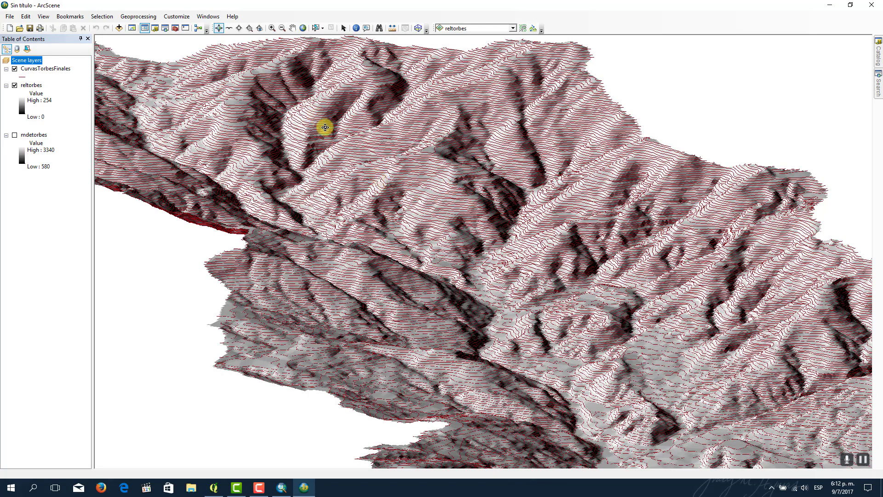
# In ArcScene, examine from several angles how the CurvasTorbesFinales contours wrap around the valleys and ridges of the 3D relief
pyautogui.moveTo(488, 221); pyautogui.dragTo(690, 234)
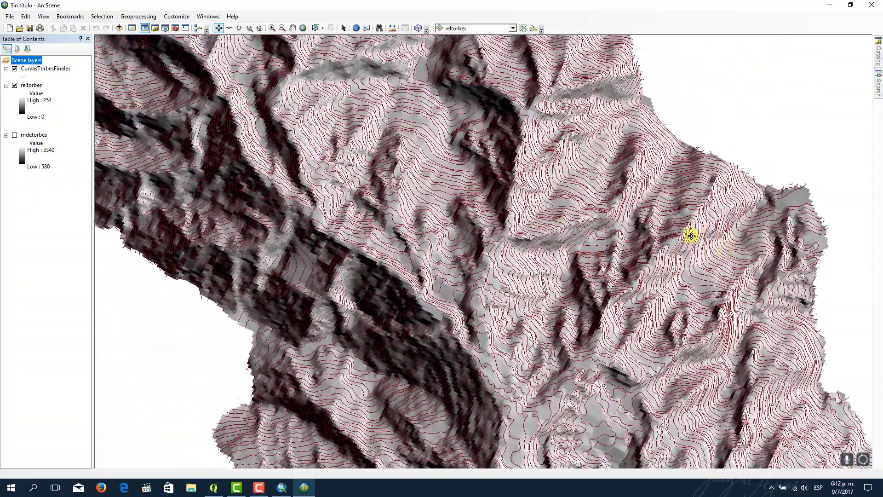
pyautogui.scroll(1, 525, 238)
pyautogui.scroll(-4, 512, 246)
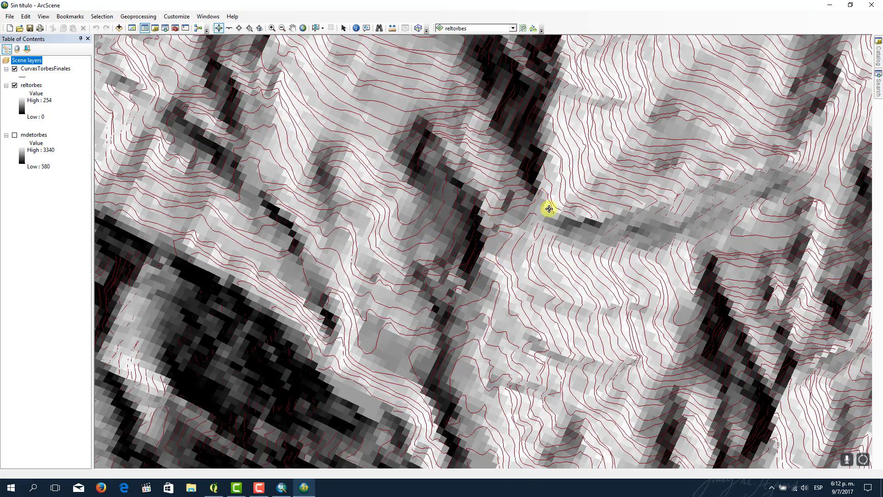
pyautogui.moveTo(535, 267); pyautogui.dragTo(542, 95)
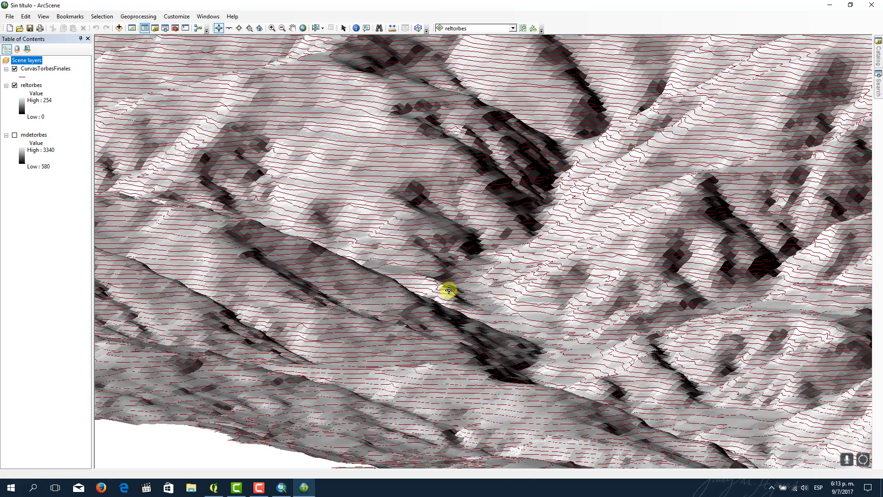
pyautogui.moveTo(603, 84); pyautogui.dragTo(708, 164)
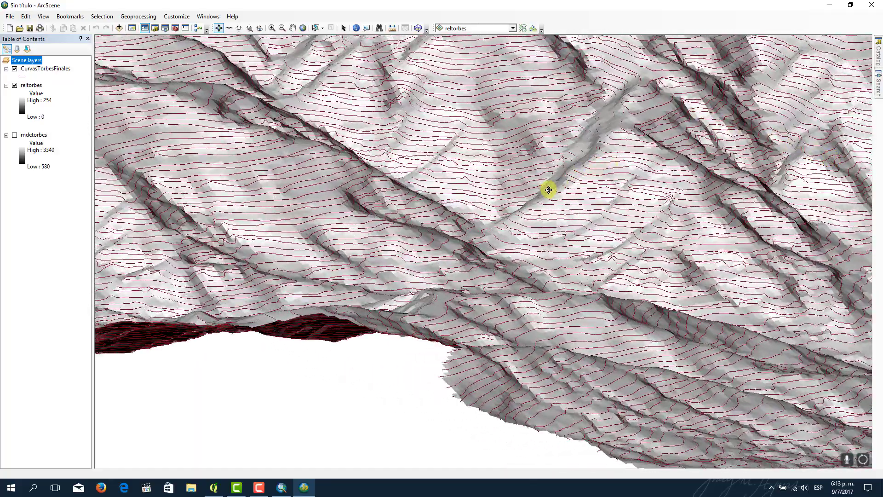
pyautogui.moveTo(549, 189); pyautogui.dragTo(606, 173)
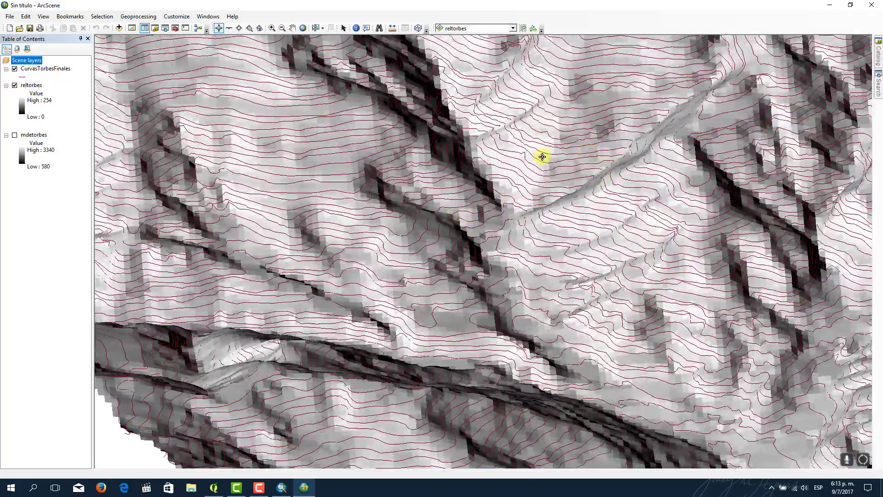
# Compare the whole 3D relief with and without the CurvasTorbesFinales contours, tilting the bare reltorbes terrain for inspection
pyautogui.scroll(-5, 487, 183)
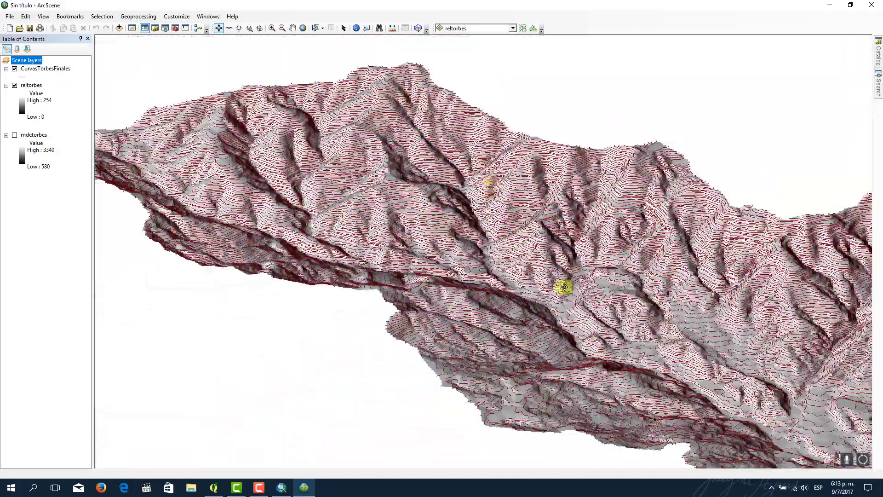
pyautogui.moveTo(563, 287); pyautogui.dragTo(330, 270)
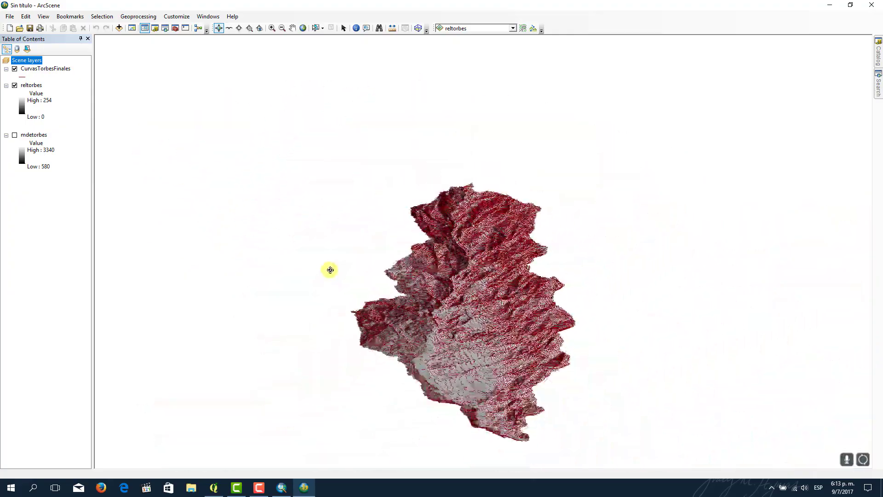
pyautogui.click(15, 68)
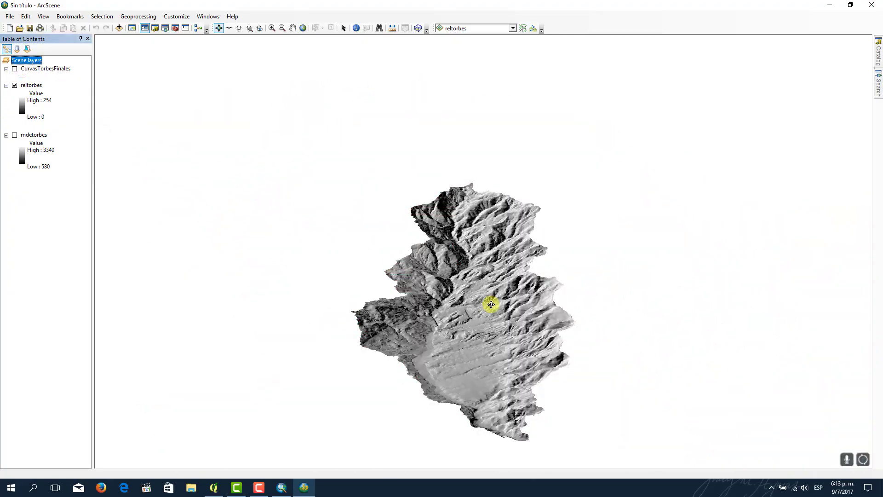
pyautogui.moveTo(482, 304); pyautogui.dragTo(458, 382)
# Close the untitled ArcScene and ArcMap documents without saving their changes and return to QGIS
pyautogui.click(880, 7)
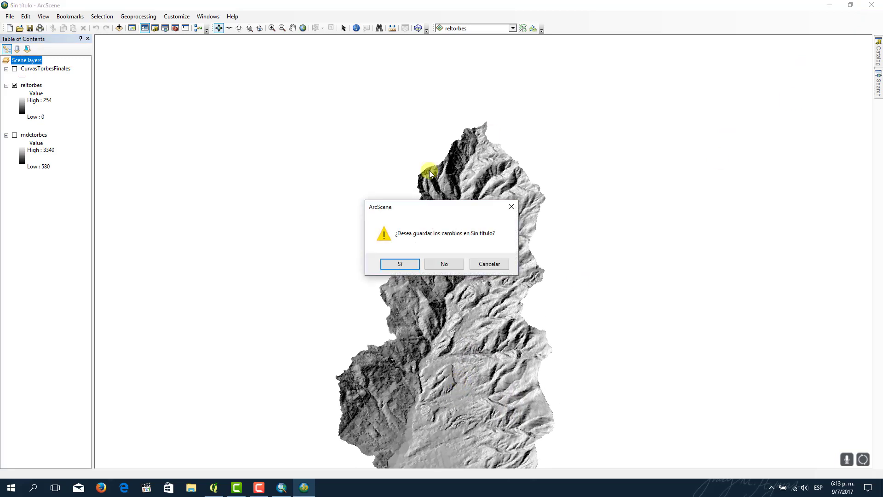
pyautogui.click(444, 264)
pyautogui.click(872, 5)
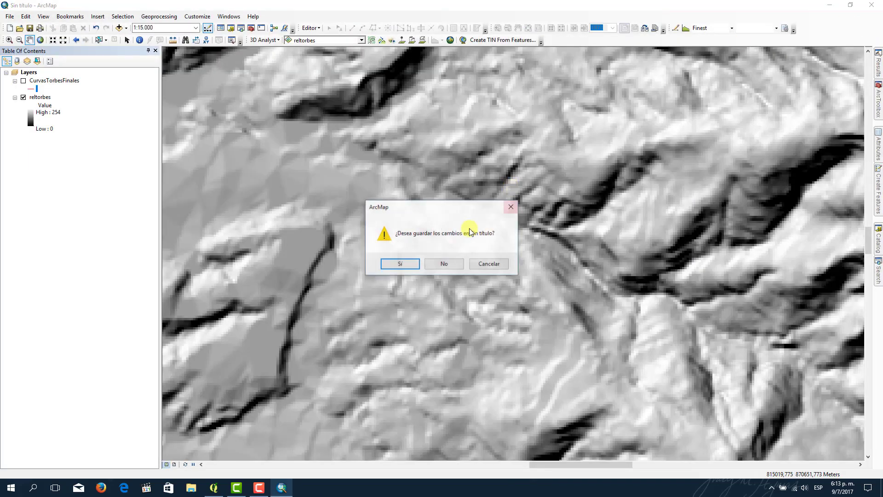
pyautogui.click(441, 263)
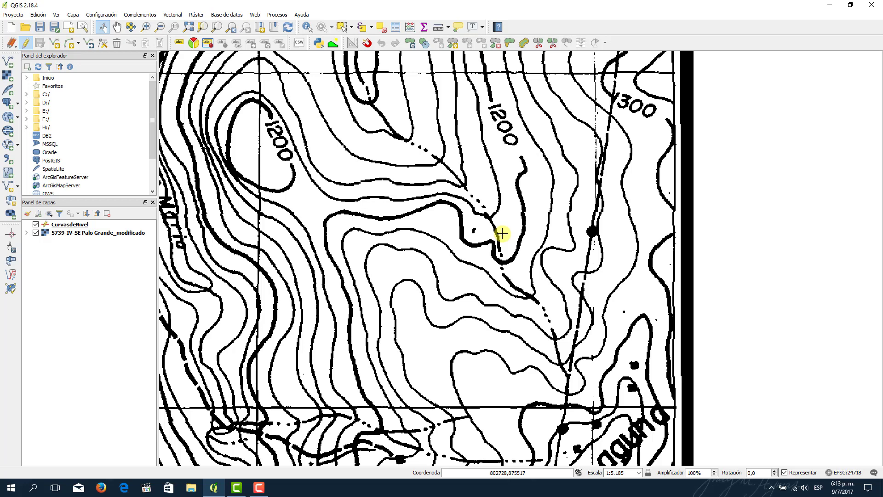
# Examine the scanned map's contours from the northern border and the 1200 labels south to Cerro La Laguna
pyautogui.moveTo(502, 129); pyautogui.dragTo(501, 200)
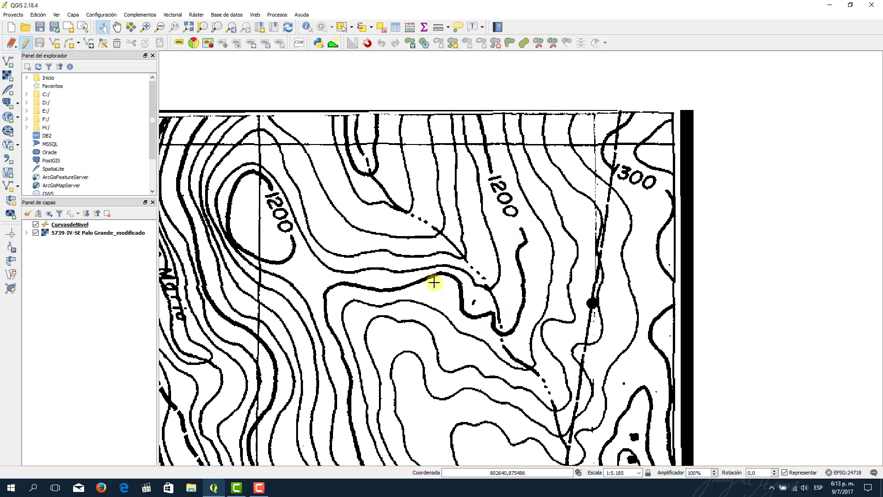
pyautogui.moveTo(430, 366); pyautogui.dragTo(415, 240)
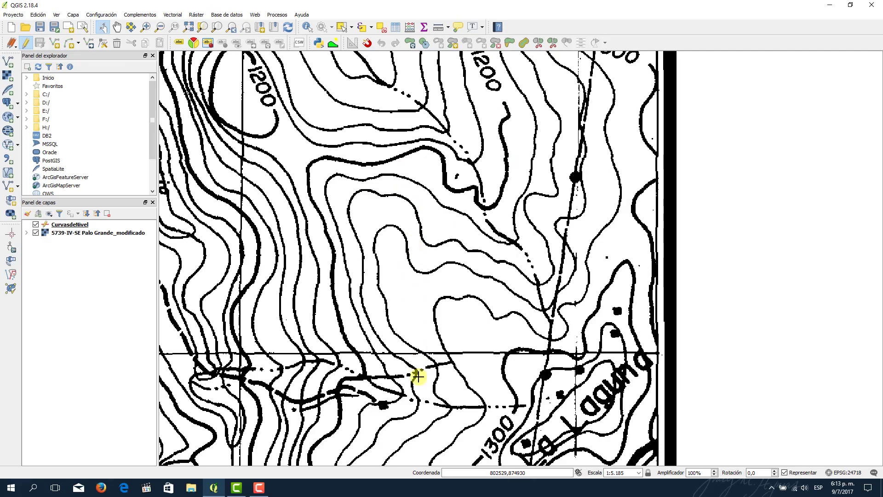
pyautogui.moveTo(417, 374); pyautogui.dragTo(434, 214)
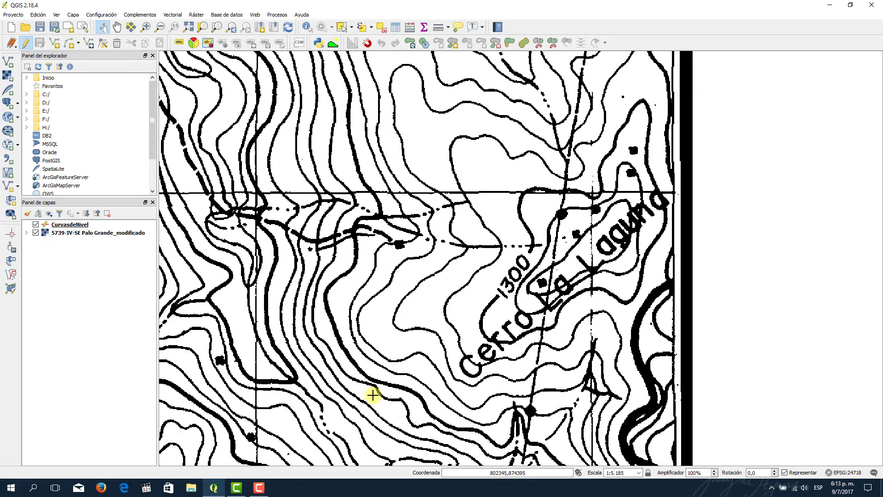
pyautogui.moveTo(373, 395); pyautogui.dragTo(365, 203)
pyautogui.moveTo(415, 103); pyautogui.dragTo(424, 295)
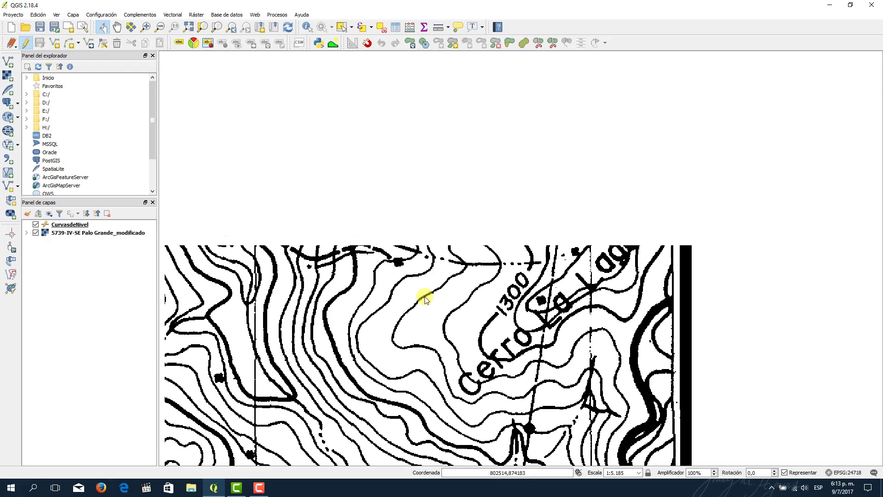
pyautogui.moveTo(424, 182); pyautogui.dragTo(414, 338)
pyautogui.moveTo(408, 153); pyautogui.dragTo(408, 291)
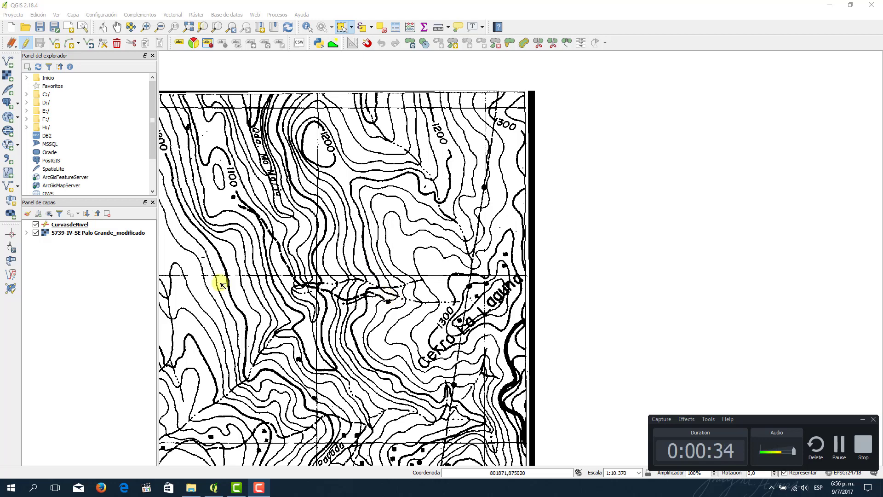
# Stop editing the CurvasdeNivel layer and set the default snapping mode in the digitizing options to "A vértice y segmento"
pyautogui.click(87, 224)
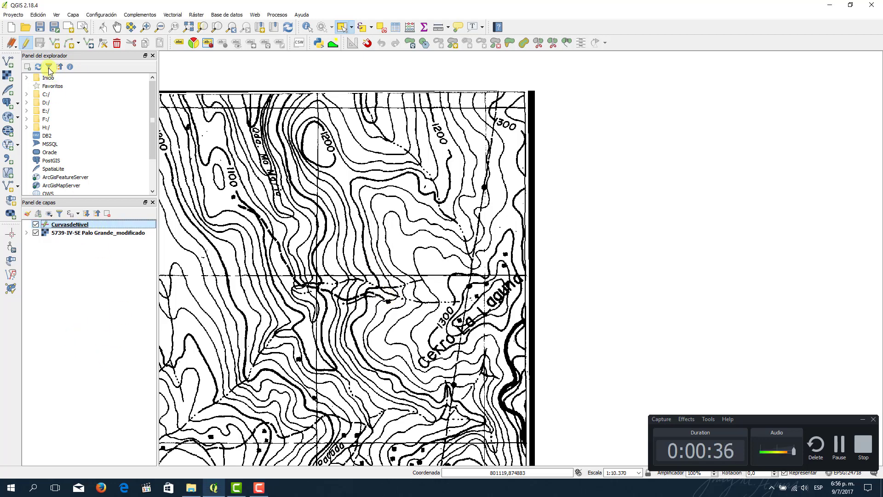
pyautogui.click(25, 45)
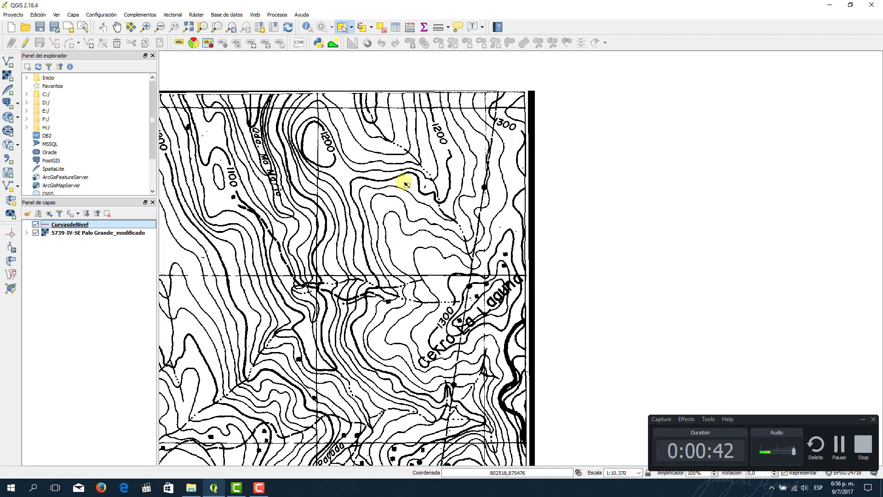
pyautogui.click(114, 17)
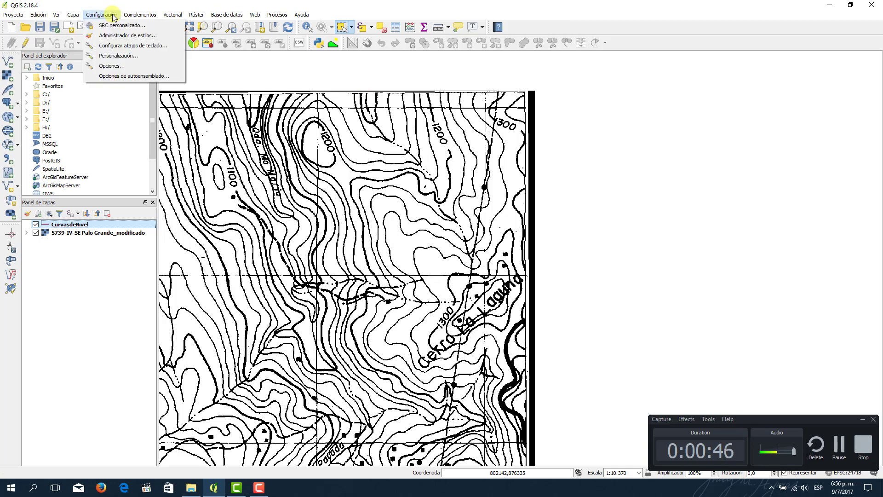
pyautogui.click(112, 66)
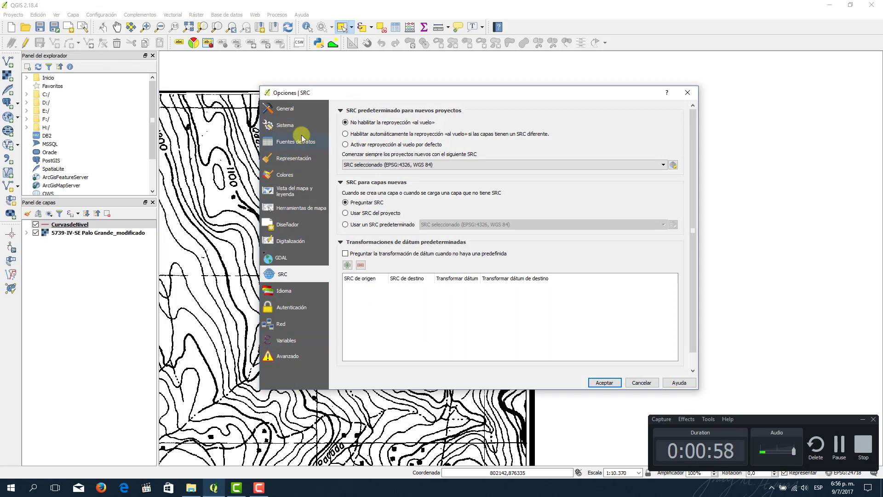
pyautogui.click(296, 245)
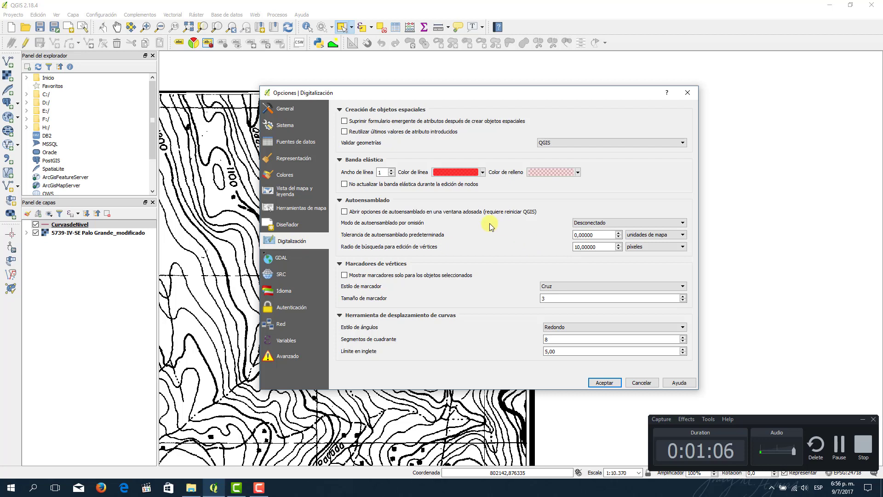
pyautogui.click(635, 224)
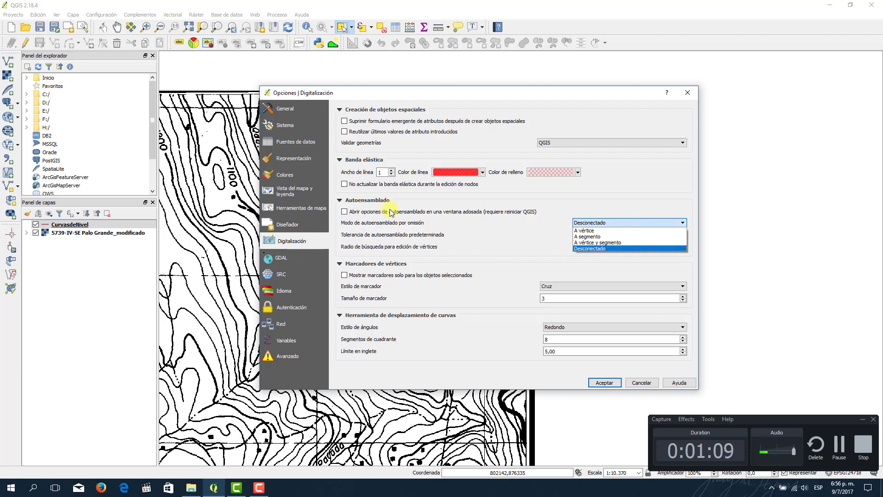
pyautogui.click(621, 243)
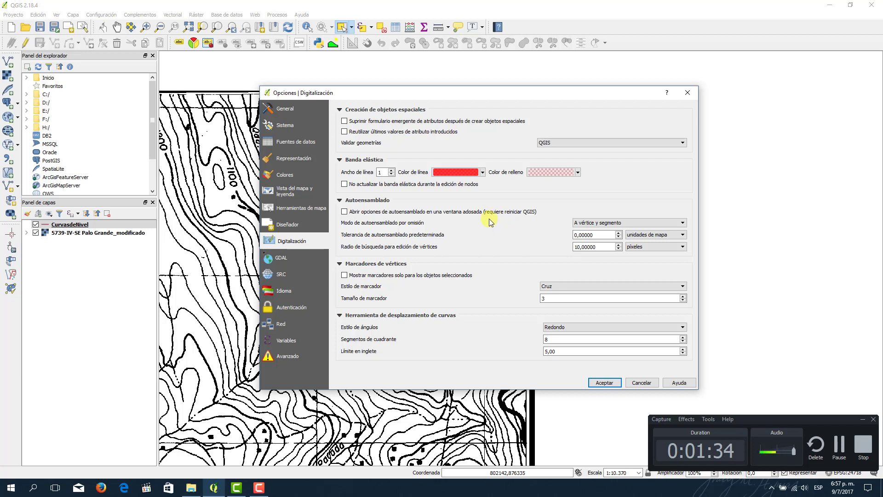
# Set the default snapping tolerance to 0,1 map units and accept the digitizing options
pyautogui.doubleClick(605, 235)
pyautogui.click(656, 235)
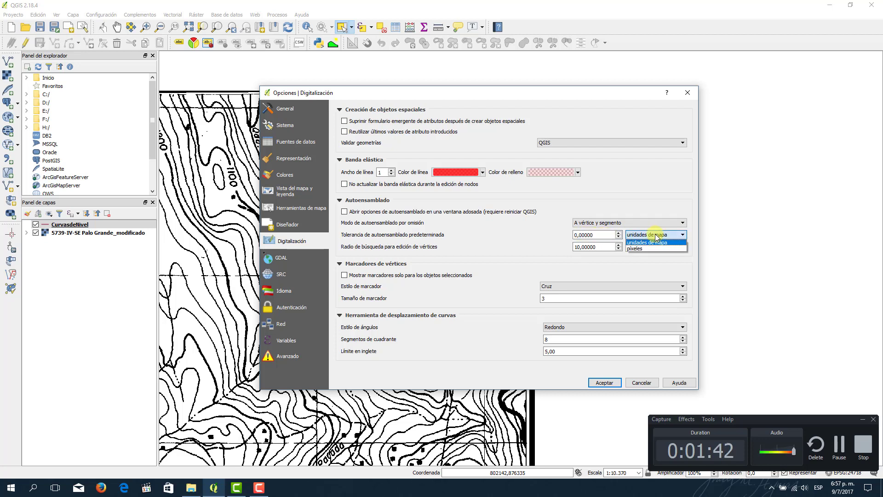
pyautogui.click(655, 235)
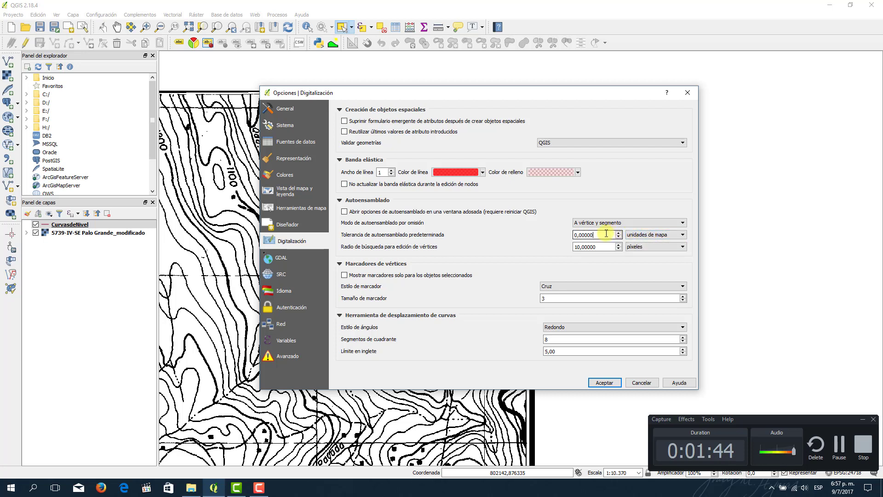
pyautogui.moveTo(606, 234); pyautogui.dragTo(580, 234)
pyautogui.write('1')
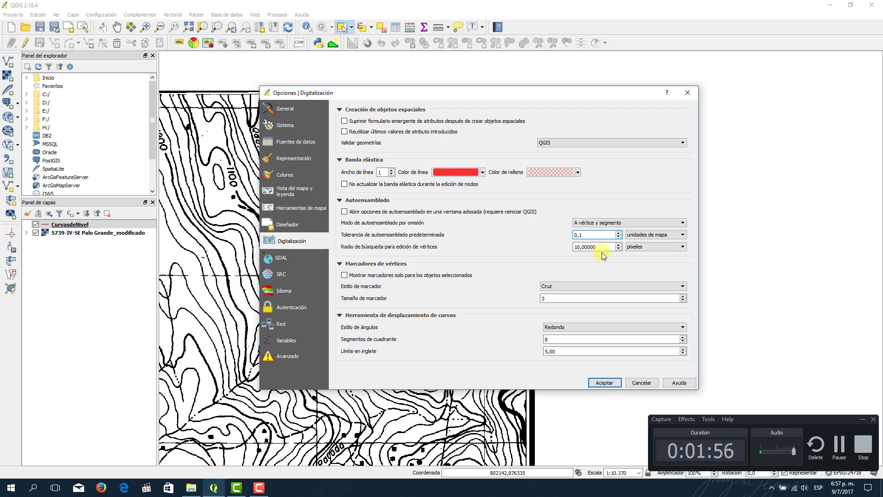
pyautogui.click(610, 384)
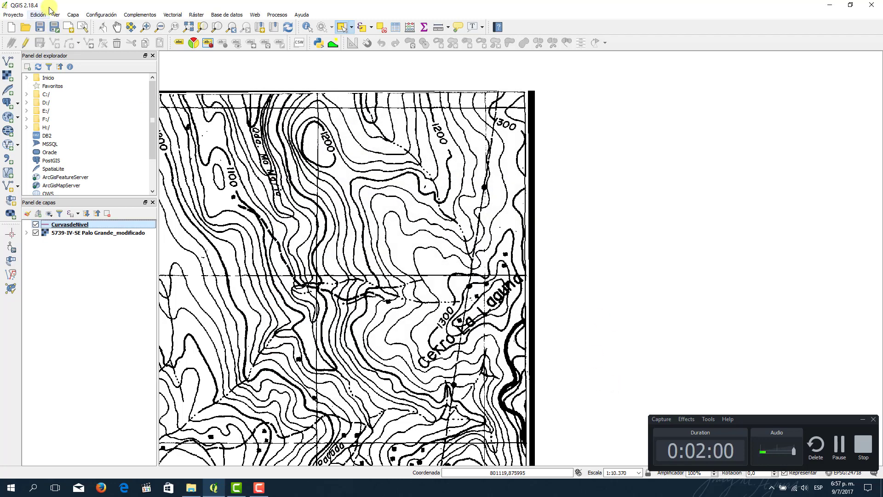
# Configure the project's snapping options for the current layer to "A vértice y segmento" with a tolerance of 0,1 map units
pyautogui.click(101, 18)
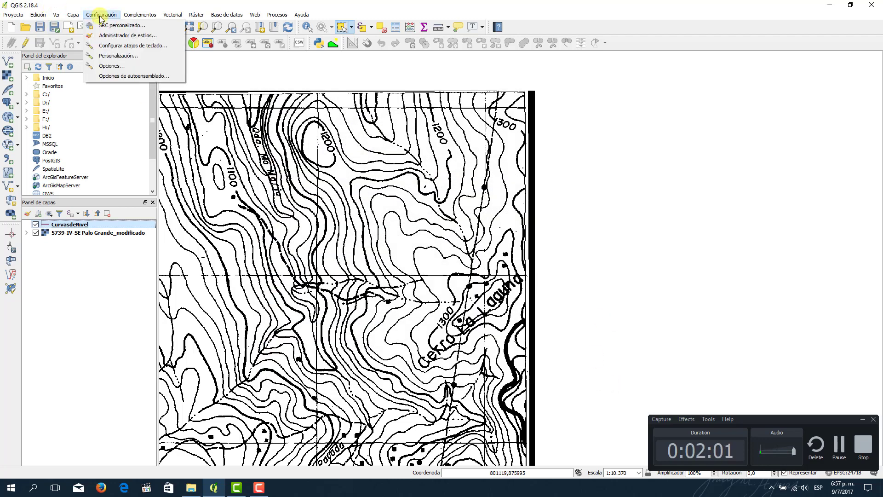
pyautogui.click(118, 76)
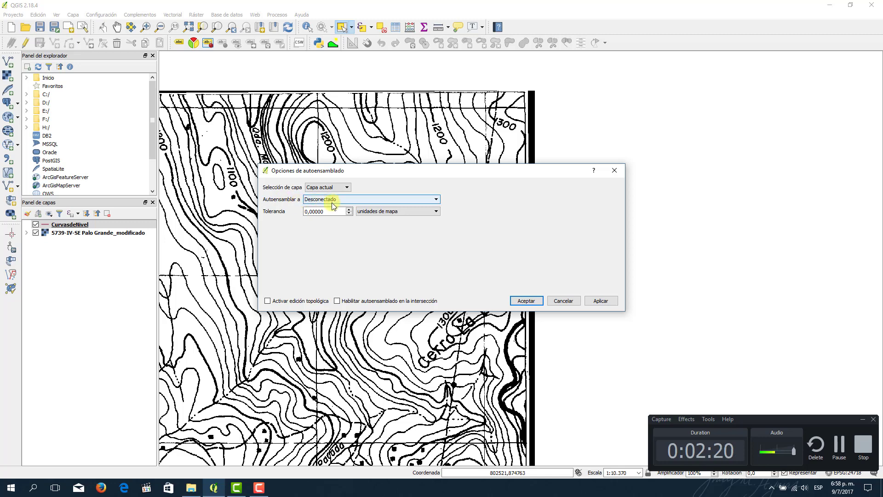
pyautogui.click(347, 199)
pyautogui.click(346, 223)
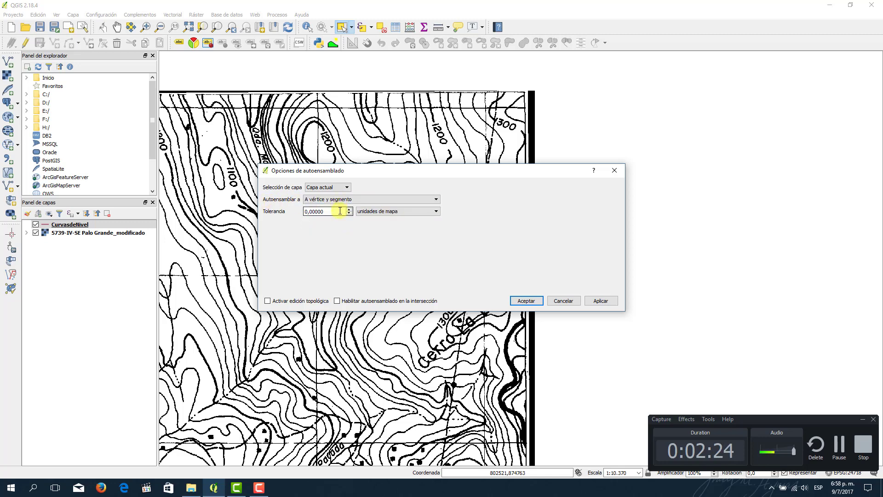
pyautogui.doubleClick(312, 211)
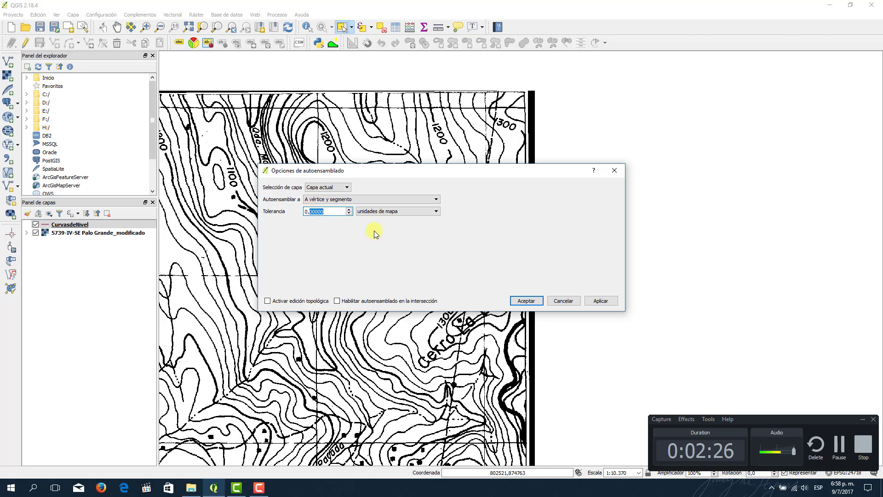
pyautogui.write('1')
pyautogui.click(597, 301)
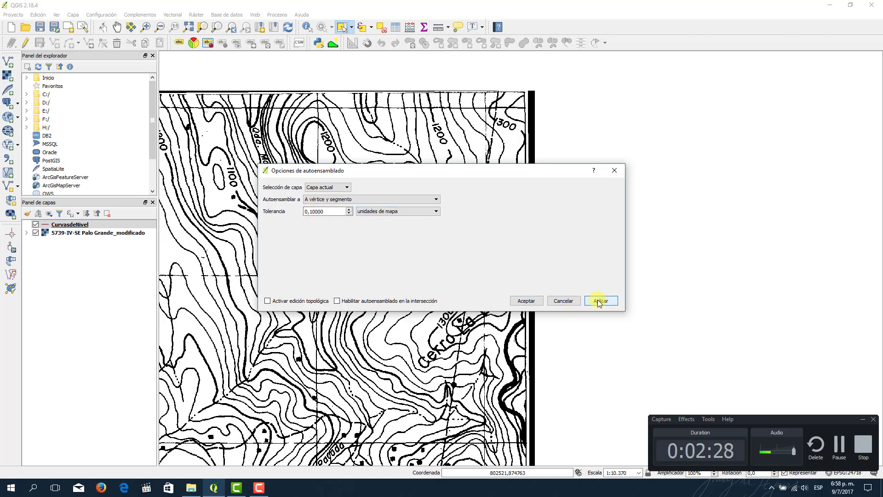
pyautogui.click(526, 301)
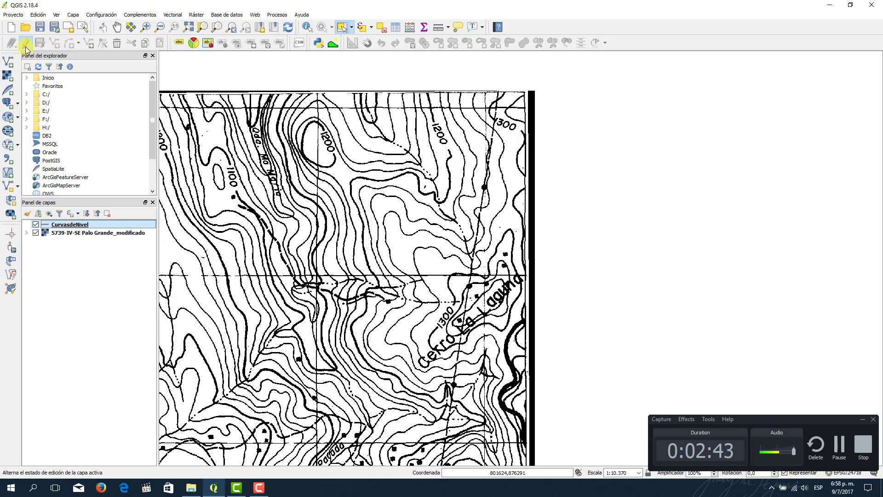
# Enable editing on the CurvasdeNivel layer and start adding a line feature near the closed 1200 contour
pyautogui.click(26, 46)
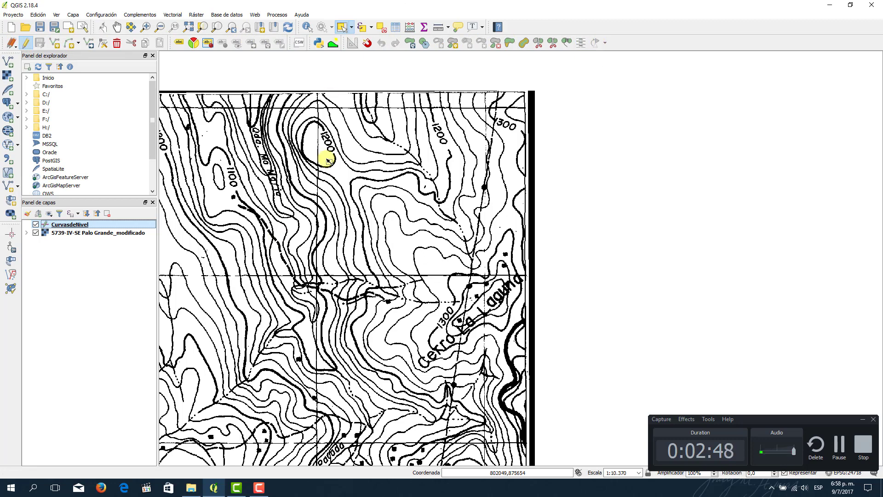
pyautogui.scroll(1, 328, 150)
pyautogui.scroll(1, 322, 111)
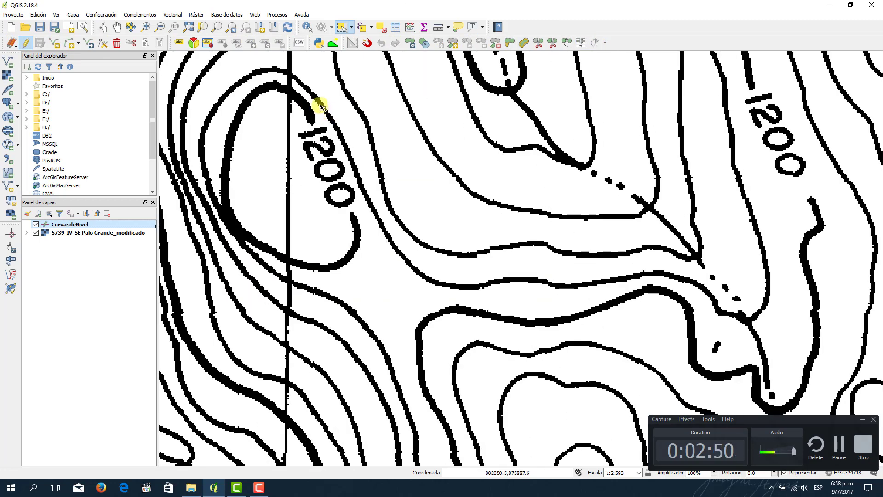
pyautogui.scroll(1, 317, 111)
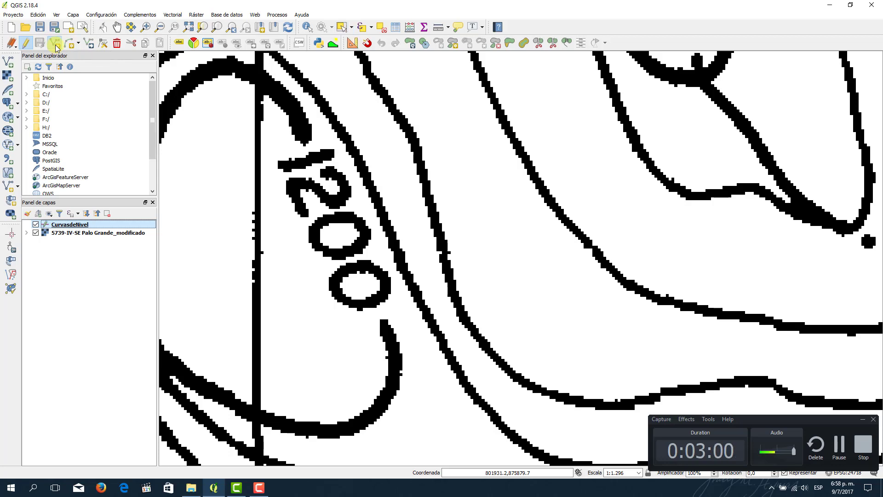
pyautogui.click(55, 45)
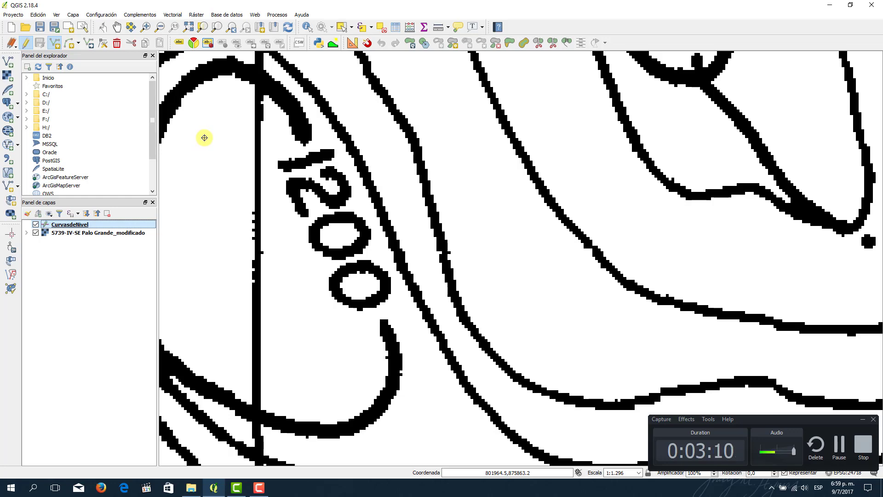
# Trace the southeastern arc of the closed 1200 contour from the vertical grid line up to the lower end of its label
pyautogui.scroll(-3, 469, 315)
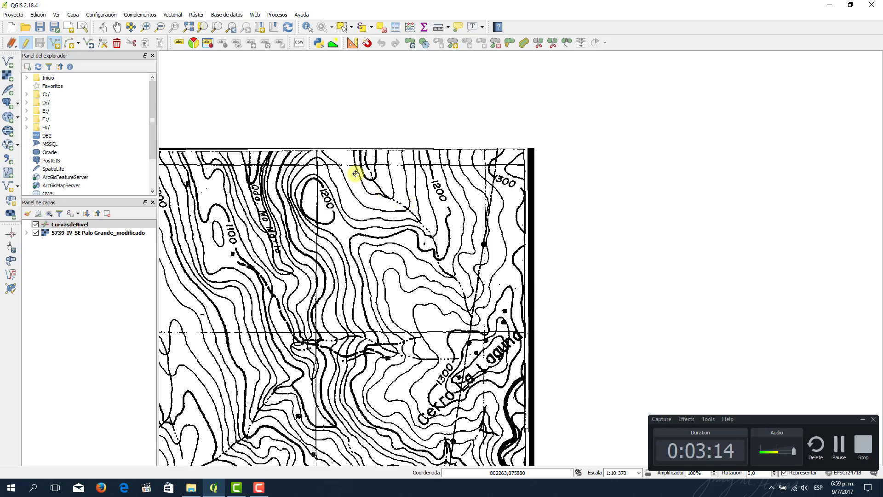
pyautogui.moveTo(346, 285); pyautogui.dragTo(371, 138)
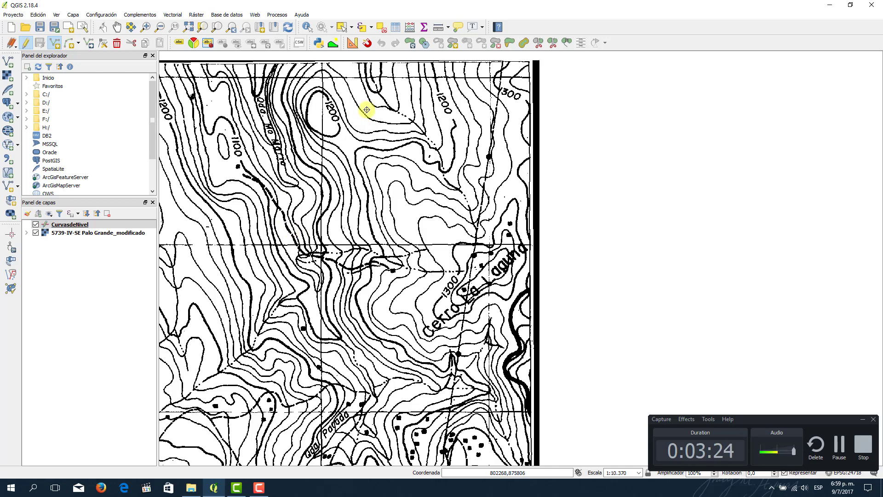
pyautogui.scroll(2, 366, 110)
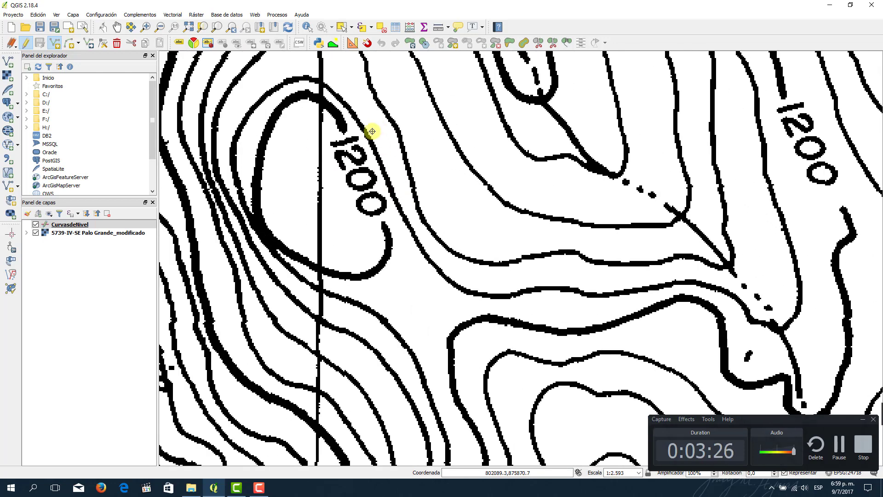
pyautogui.scroll(1, 332, 264)
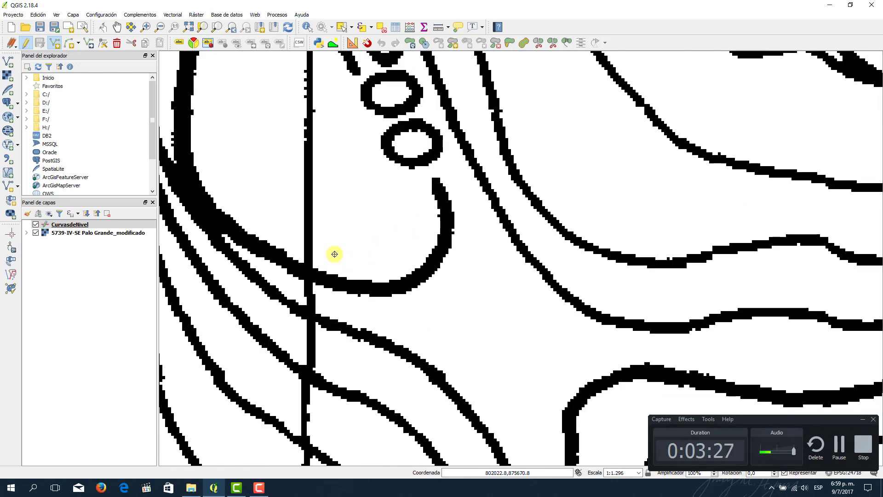
pyautogui.click(311, 274)
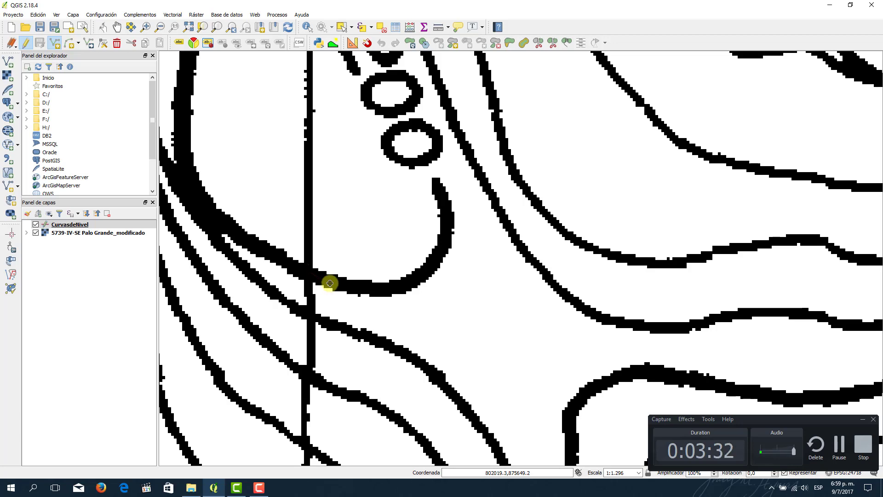
pyautogui.click(356, 288)
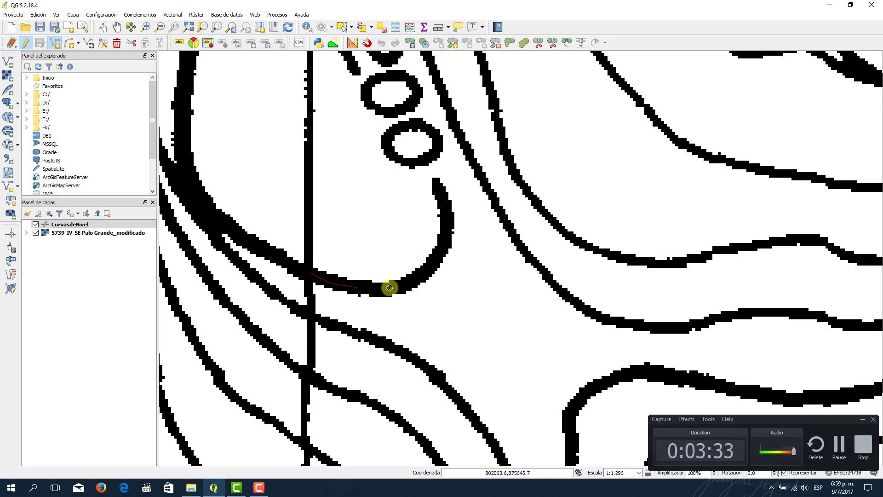
pyautogui.click(390, 288)
pyautogui.click(412, 279)
pyautogui.click(435, 261)
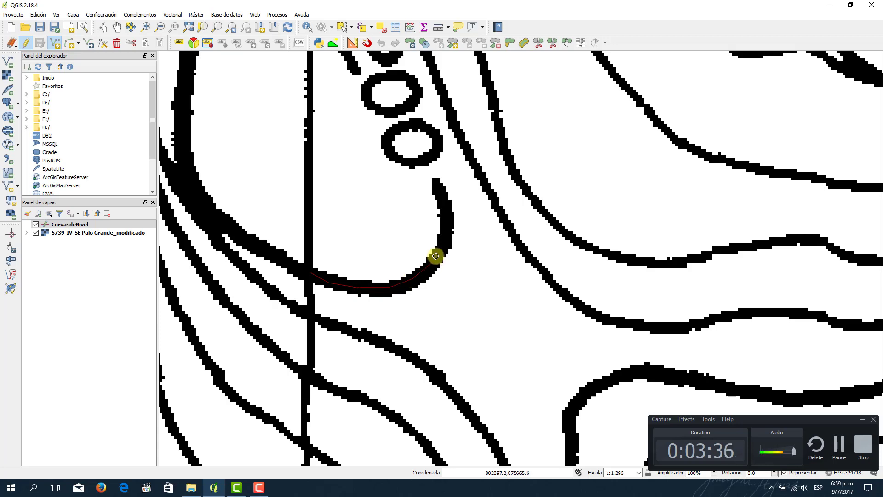
pyautogui.click(445, 237)
pyautogui.click(447, 213)
pyautogui.click(432, 178)
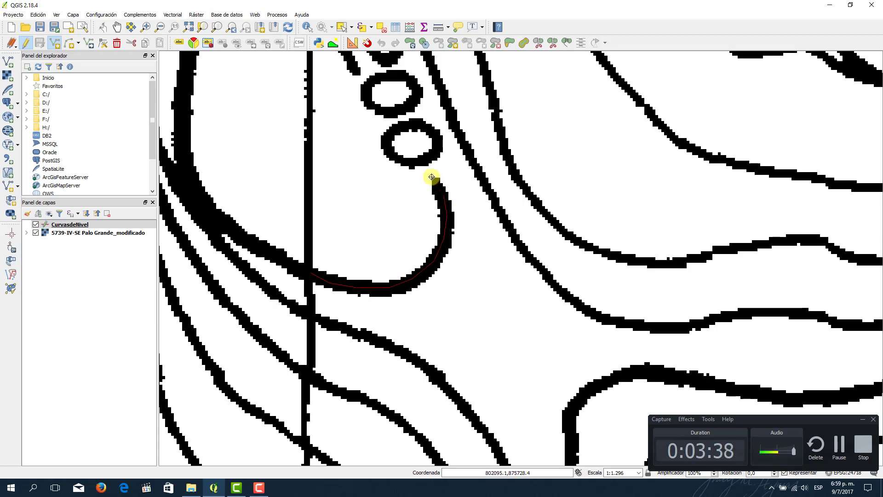
# Continue the line across the 1200 label to the contour's northern grid-line crossing, finish it and set its Cota to 1200
pyautogui.scroll(-1, 414, 148)
pyautogui.scroll(1, 434, 295)
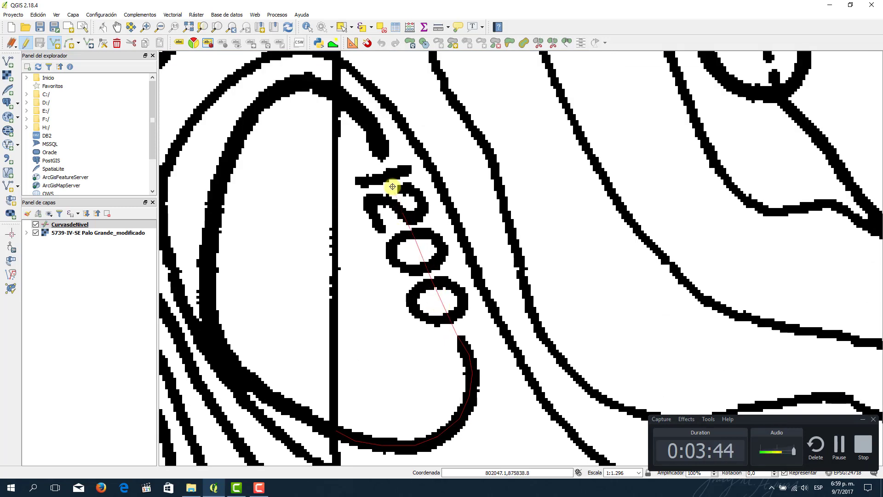
pyautogui.click(375, 134)
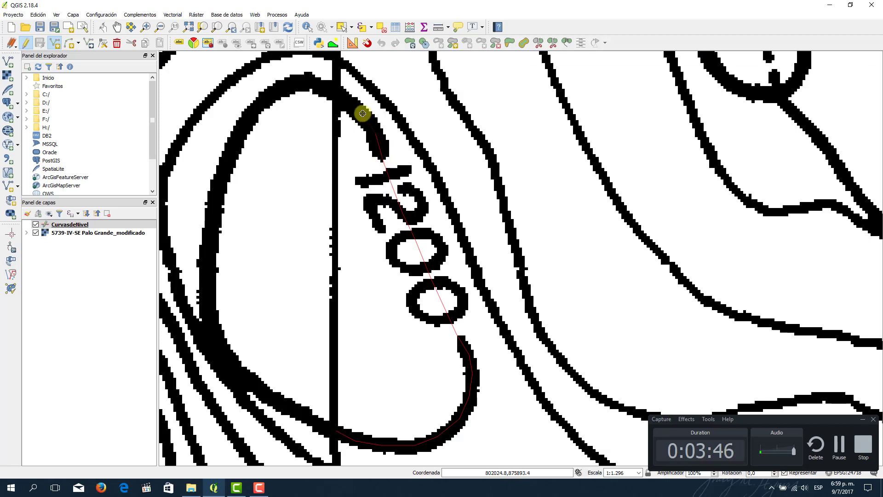
pyautogui.click(361, 112)
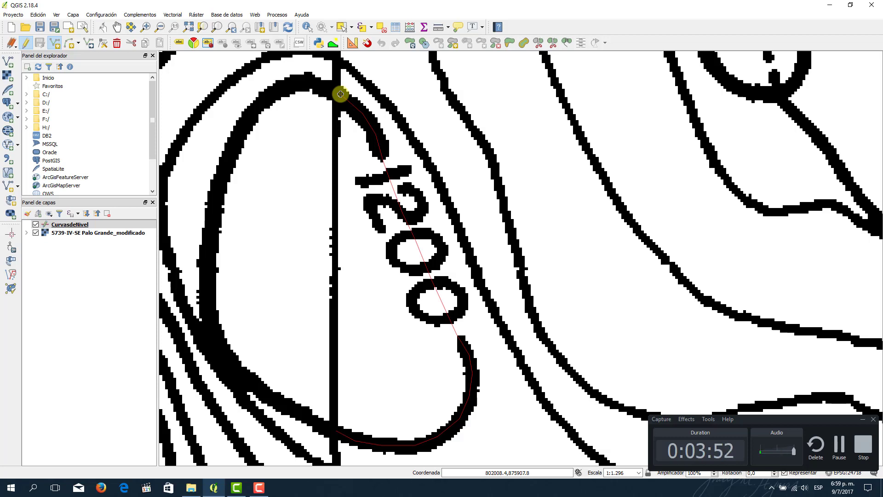
pyautogui.rightClick(340, 93)
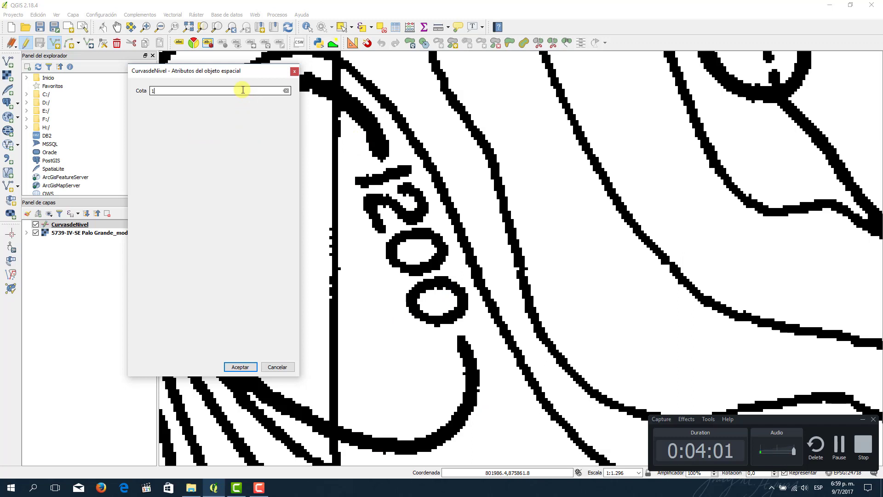
pyautogui.write('200')
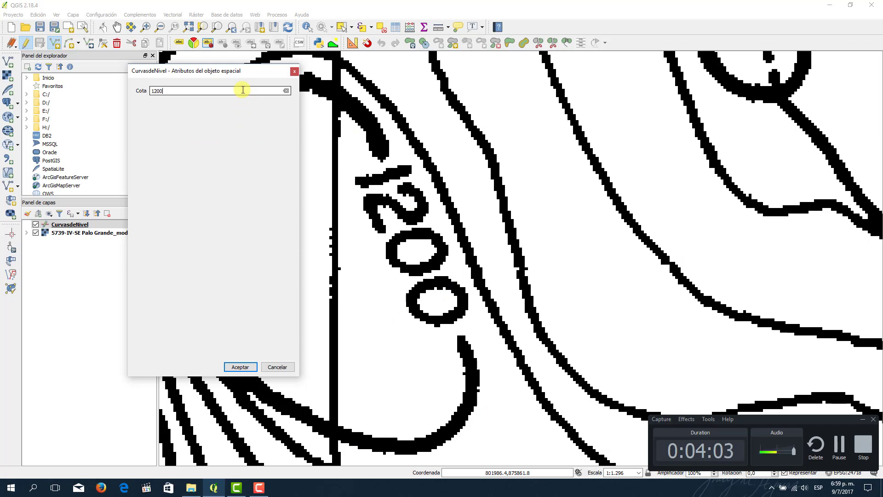
pyautogui.click(240, 366)
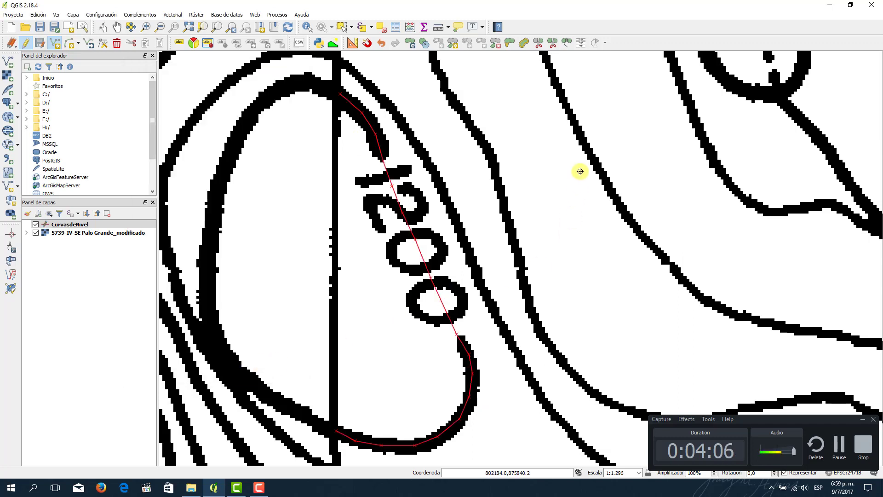
# Digitize the thick U-shaped contour at the map's northern border as a new line and set its Cota to 1300
pyautogui.scroll(-1, 581, 169)
pyautogui.moveTo(604, 154); pyautogui.dragTo(365, 270)
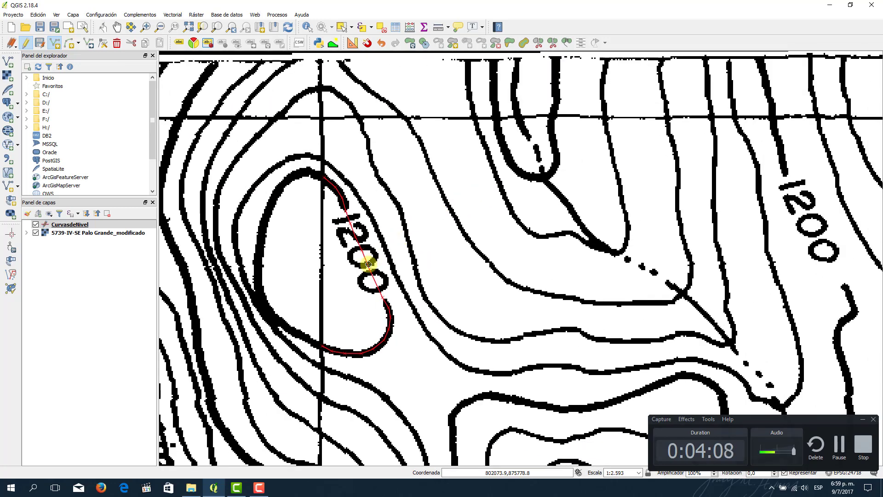
pyautogui.moveTo(485, 192); pyautogui.dragTo(428, 204)
pyautogui.scroll(1, 428, 204)
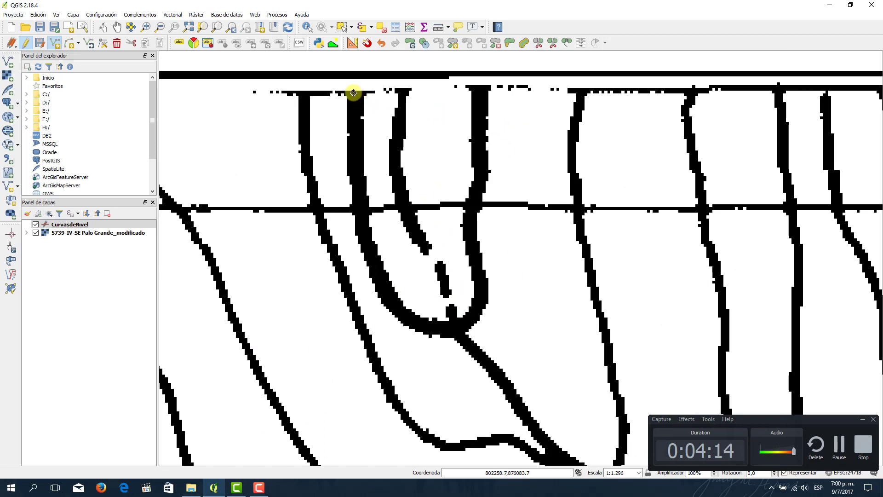
pyautogui.click(55, 44)
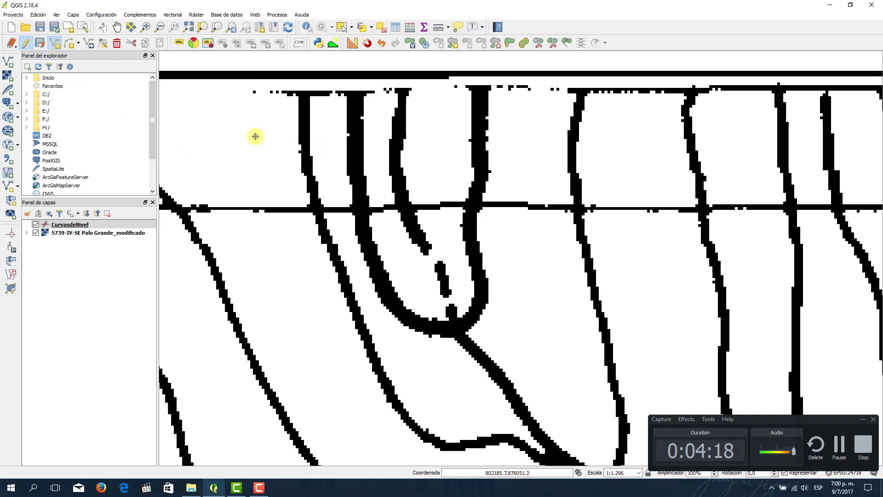
pyautogui.moveTo(354, 94)
pyautogui.mouseDown()
pyautogui.moveTo(368, 250)
pyautogui.moveTo(410, 320)
pyautogui.moveTo(441, 325)
pyautogui.moveTo(478, 309)
pyautogui.moveTo(470, 223)
pyautogui.moveTo(480, 90)
pyautogui.mouseUp()
pyautogui.write('1300')
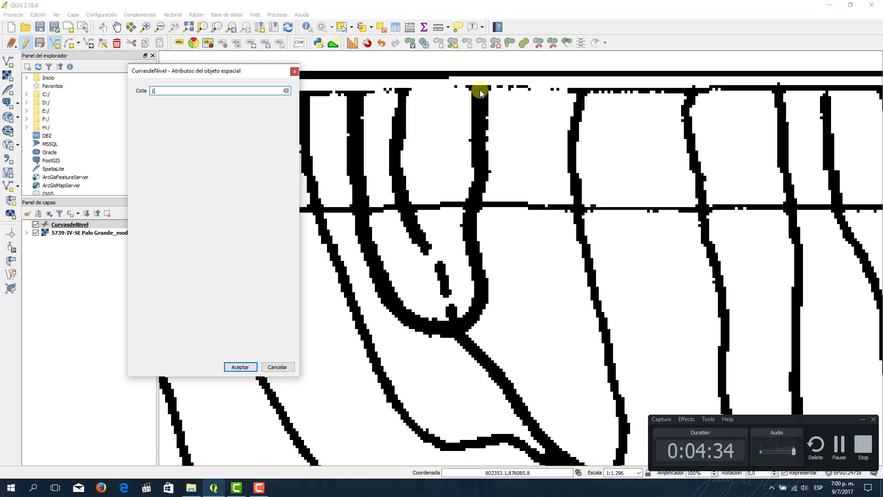
pyautogui.click(241, 367)
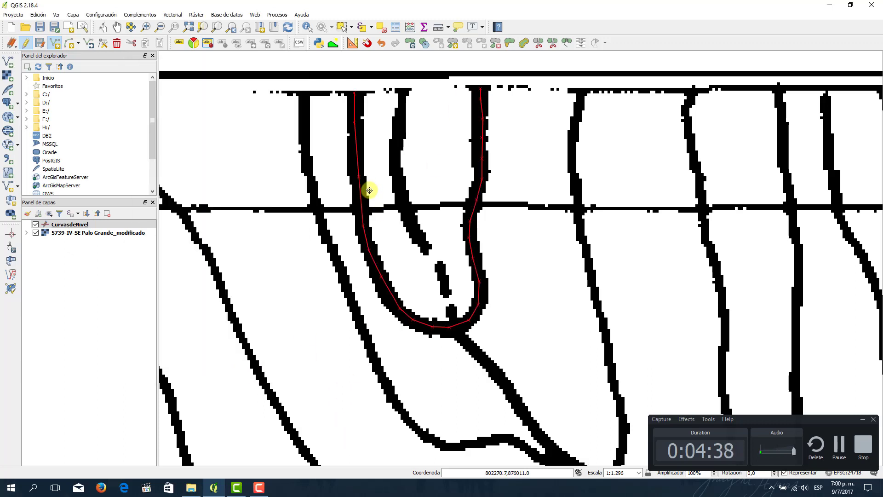
# Start a new line along the thick eastern 1200 contour, tracing it from the northern border down to its label
pyautogui.scroll(-1, 543, 203)
pyautogui.moveTo(546, 198); pyautogui.dragTo(343, 168)
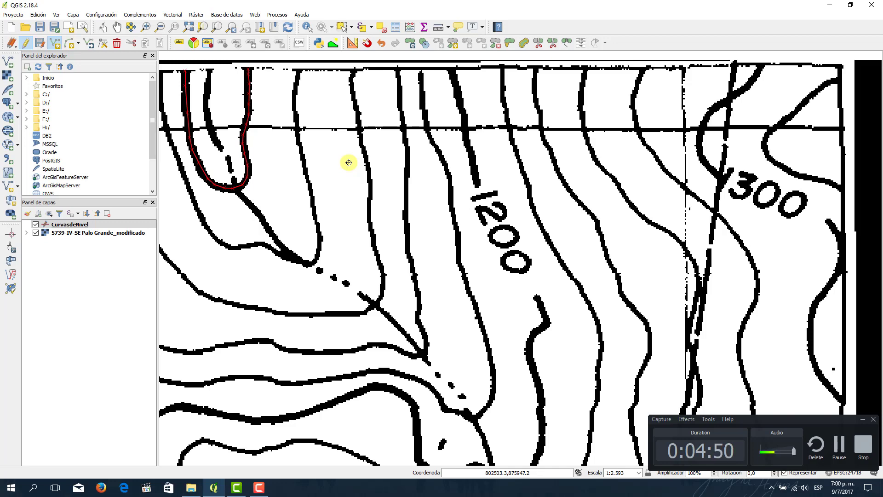
pyautogui.scroll(1, 513, 101)
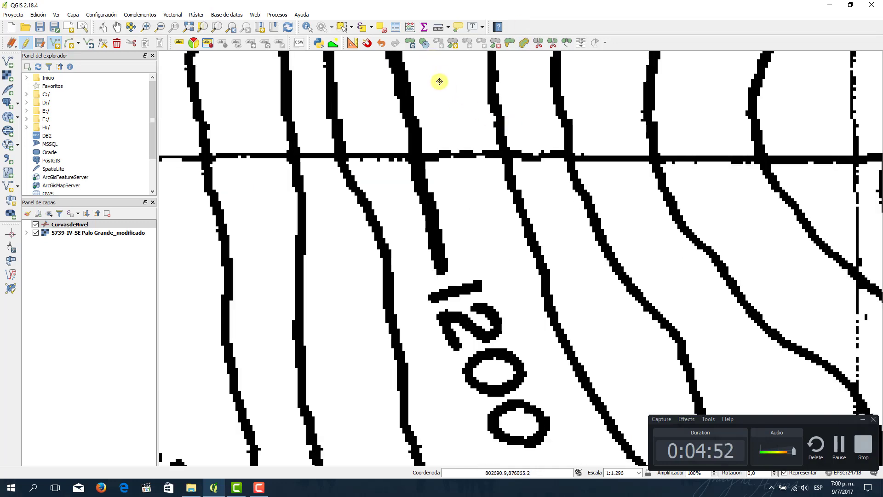
pyautogui.moveTo(439, 81); pyautogui.dragTo(446, 193)
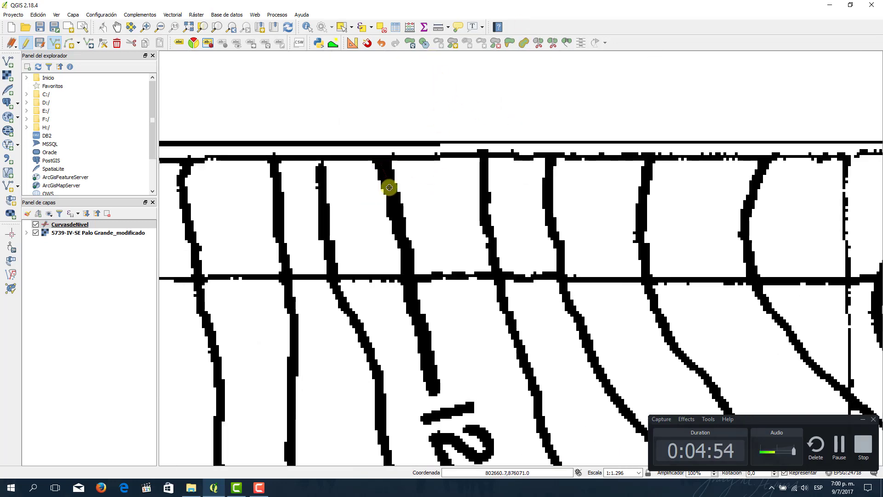
pyautogui.click(391, 194)
pyautogui.click(411, 277)
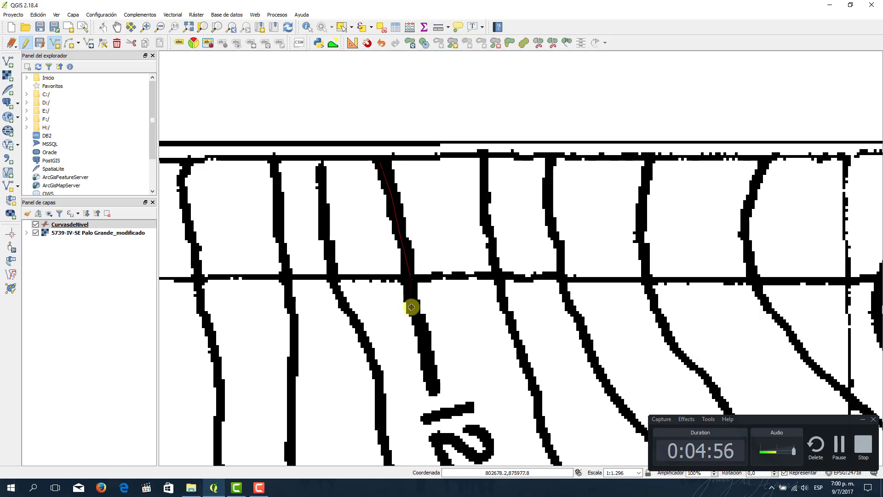
pyautogui.click(411, 306)
pyautogui.click(424, 336)
pyautogui.click(430, 380)
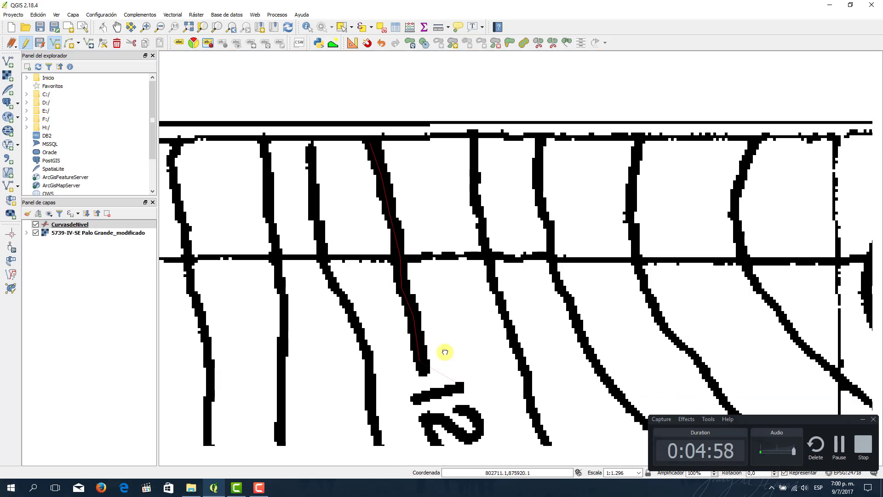
# Continue the line around the east side of the 1200 label to where the thick contour resumes below it
pyautogui.moveTo(443, 351); pyautogui.dragTo(374, 150)
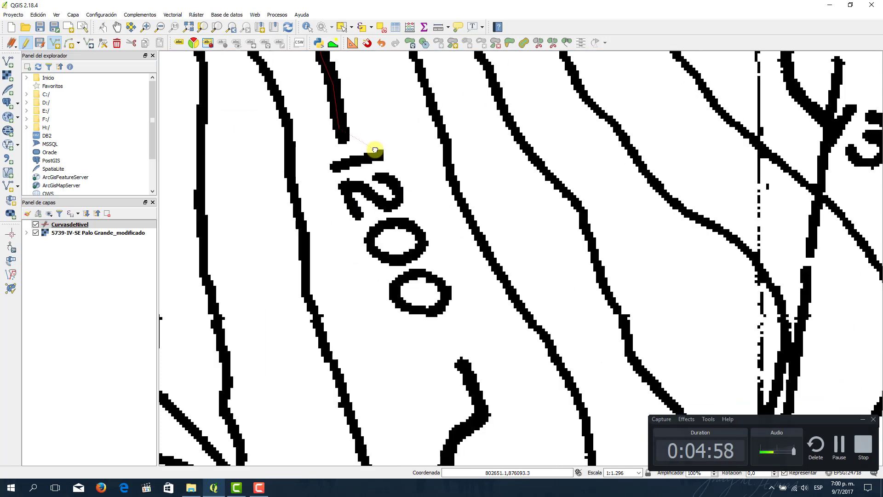
pyautogui.click(424, 189)
pyautogui.click(442, 228)
pyautogui.click(450, 260)
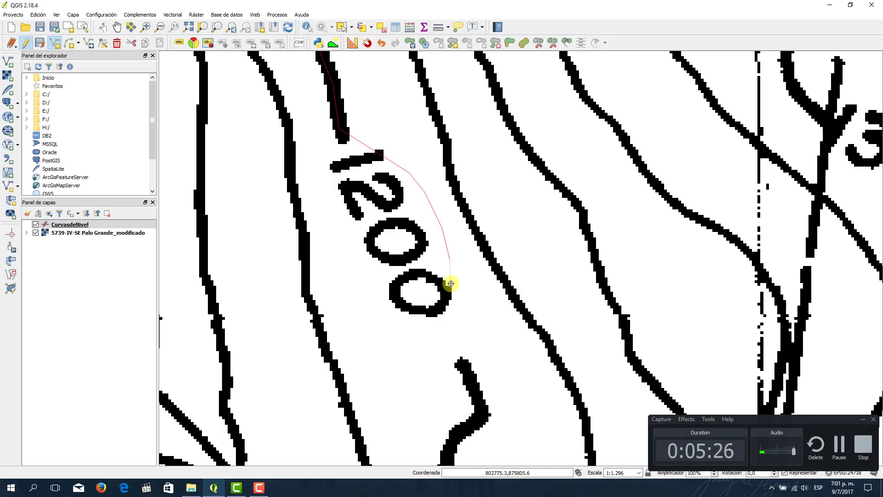
pyautogui.click(451, 284)
pyautogui.click(449, 317)
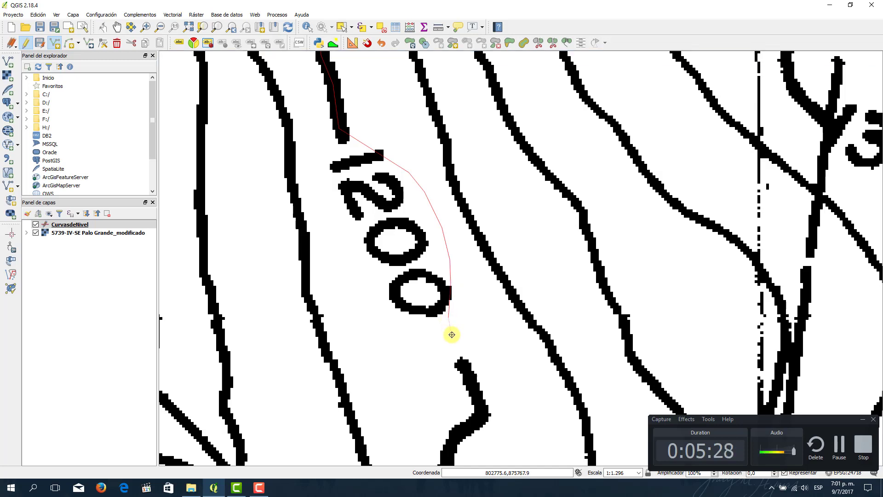
pyautogui.click(453, 334)
pyautogui.click(461, 358)
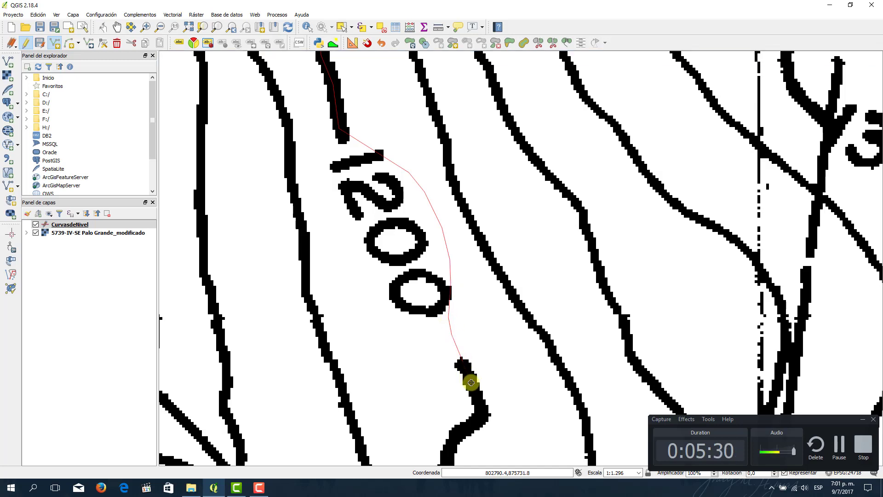
# Continue the line below the 1200 label through the small bend and south along the thick contour
pyautogui.click(480, 404)
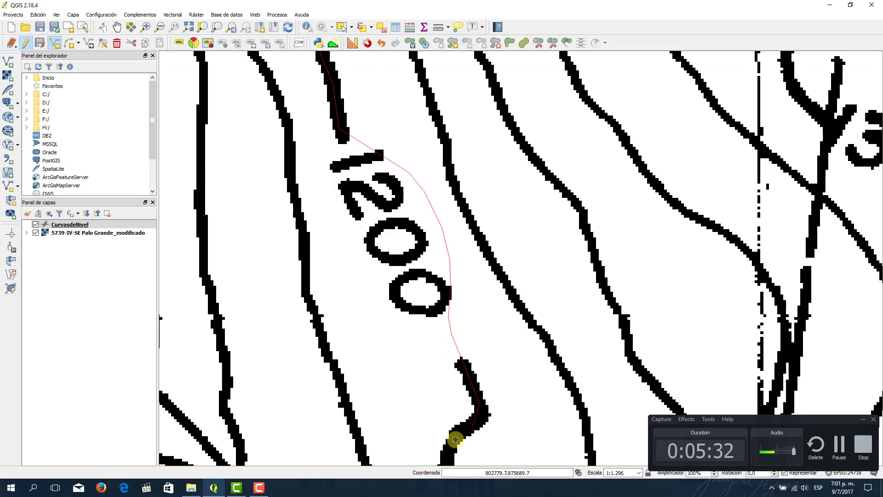
pyautogui.click(451, 442)
pyautogui.moveTo(451, 442); pyautogui.dragTo(512, 241)
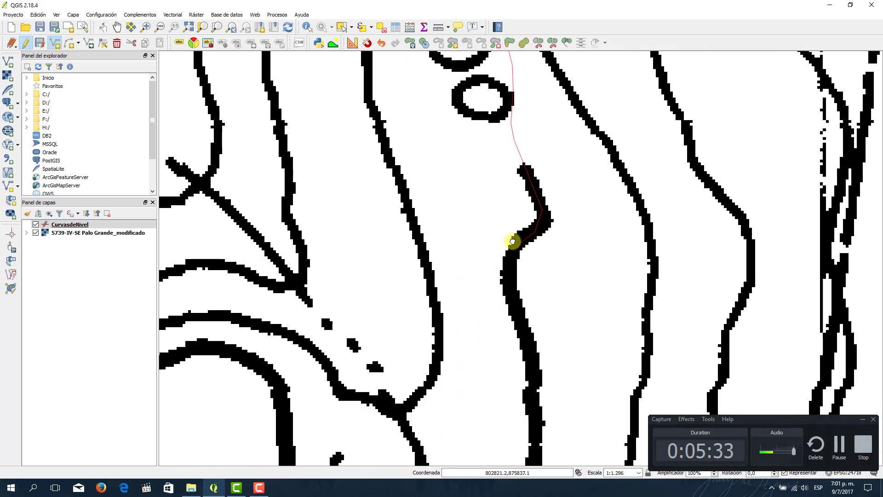
pyautogui.click(510, 280)
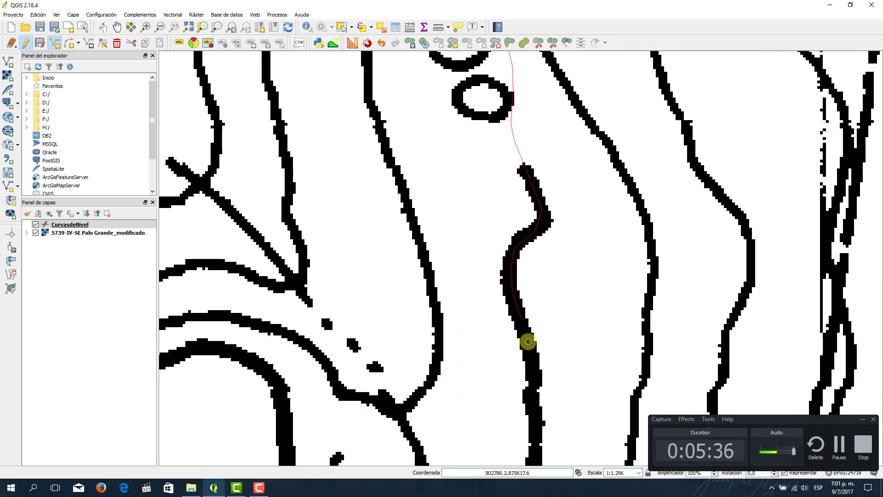
pyautogui.scroll(1, 536, 421)
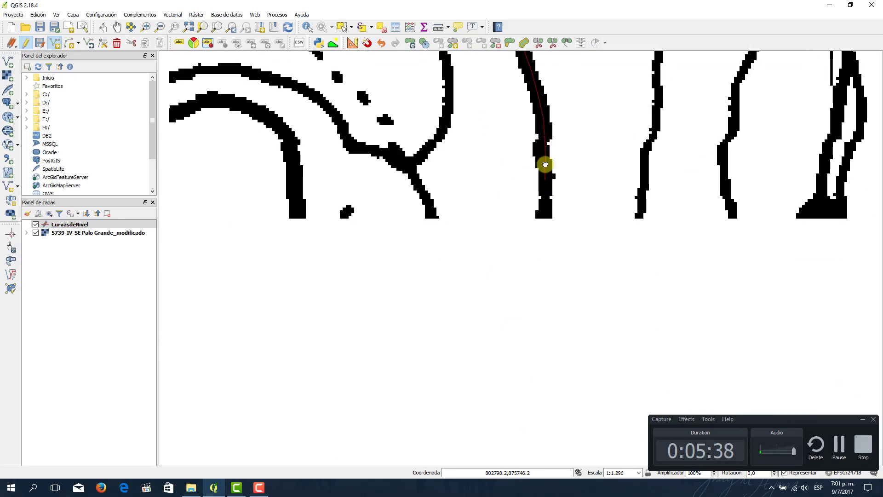
pyautogui.scroll(-1, 553, 219)
pyautogui.click(552, 230)
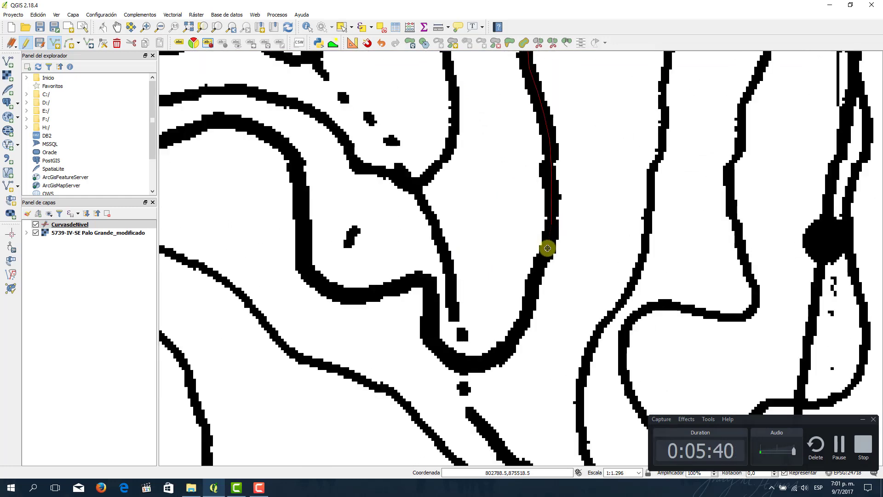
# Trace the contour's U-shaped turn around the tip of the stream and up its western side
pyautogui.click(541, 259)
pyautogui.click(529, 289)
pyautogui.click(522, 312)
pyautogui.click(515, 331)
pyautogui.click(490, 361)
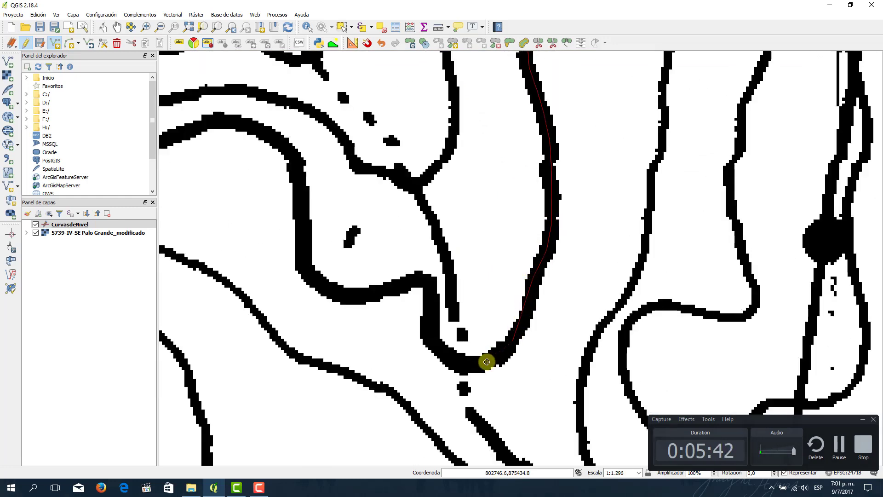
pyautogui.click(466, 365)
pyautogui.click(446, 362)
pyautogui.click(429, 318)
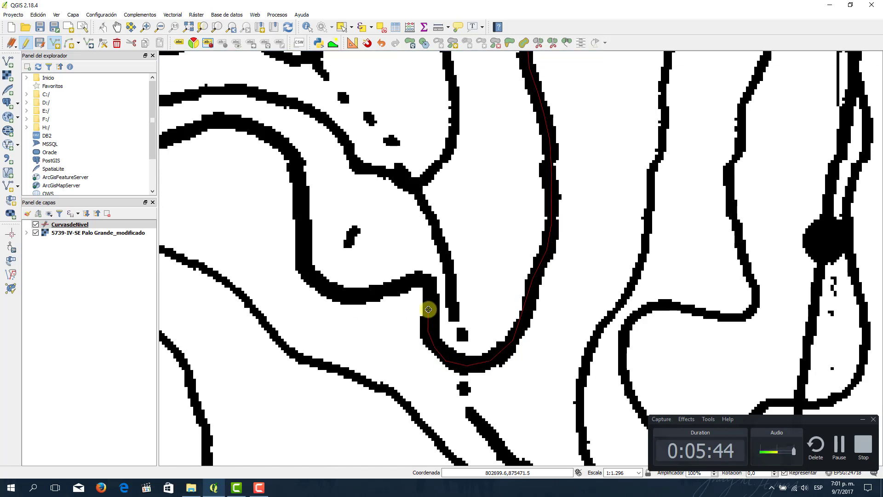
# Continue the line west through the contour's notch and shallow trough, then north to the rounded crest
pyautogui.click(425, 287)
pyautogui.click(420, 278)
pyautogui.click(399, 282)
pyautogui.click(361, 294)
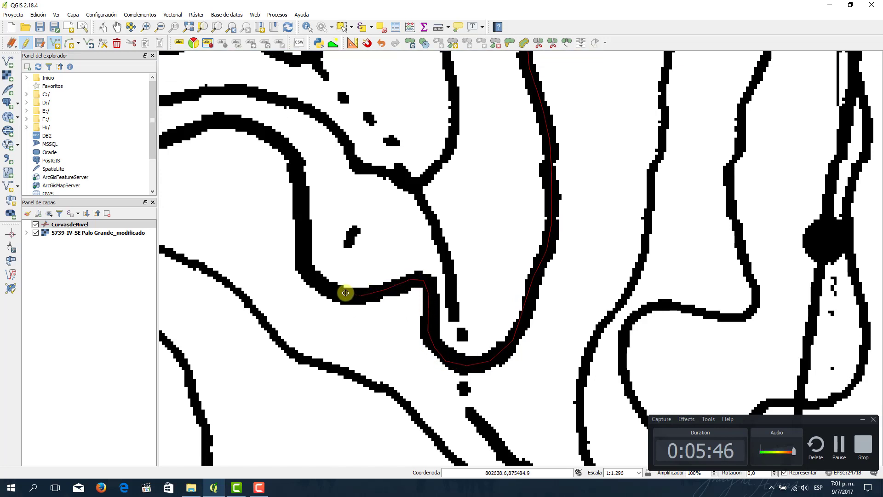
pyautogui.click(316, 282)
pyautogui.click(309, 272)
pyautogui.click(300, 237)
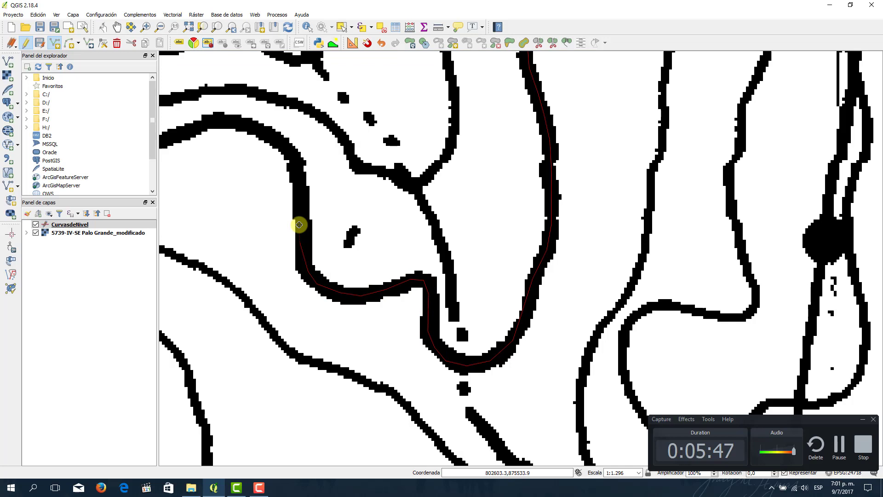
pyautogui.click(298, 190)
pyautogui.click(281, 142)
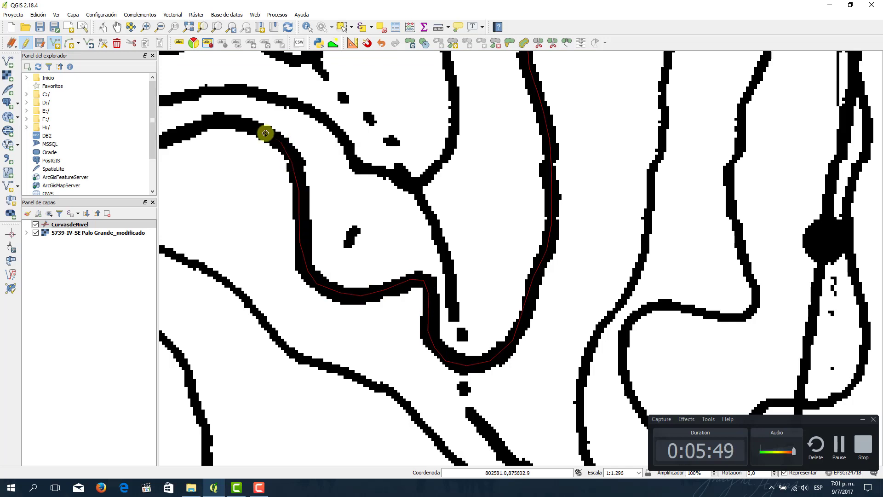
# Trace the thick contour westward from the crest along its long, gently dipping stretch
pyautogui.click(231, 123)
pyautogui.moveTo(231, 123); pyautogui.dragTo(575, 223)
pyautogui.click(528, 222)
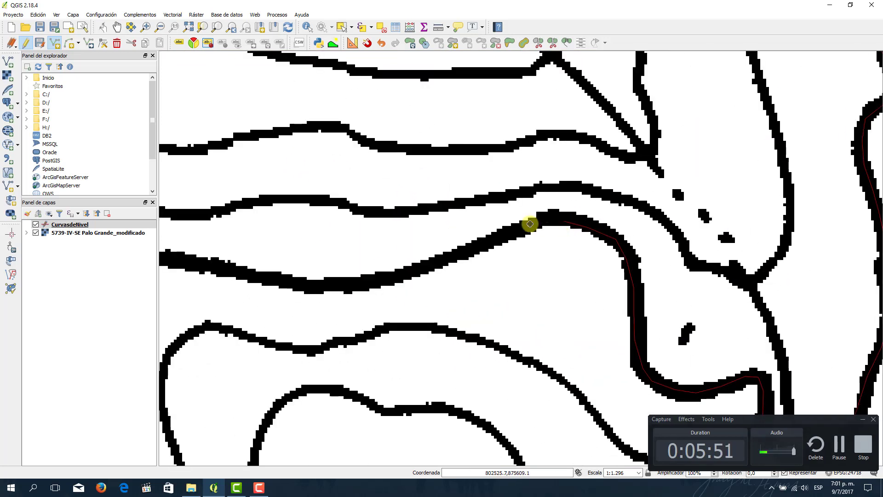
pyautogui.click(495, 241)
pyautogui.click(396, 277)
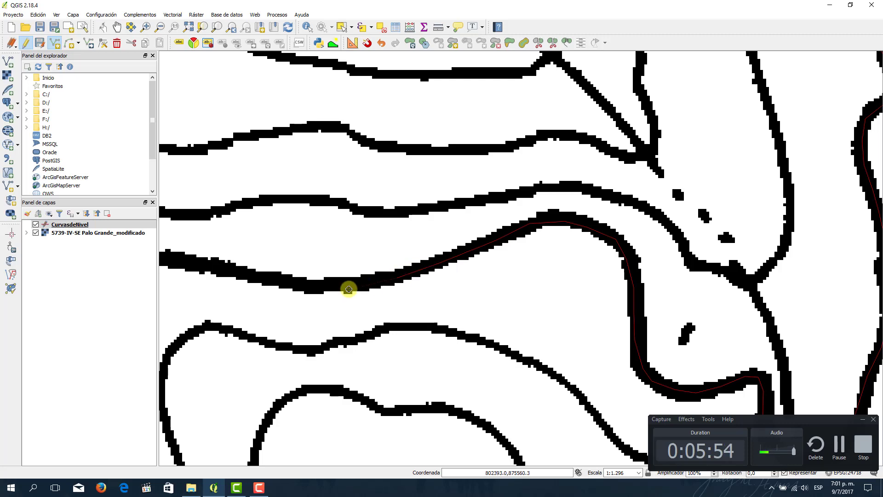
pyautogui.click(352, 285)
pyautogui.click(316, 282)
pyautogui.click(213, 263)
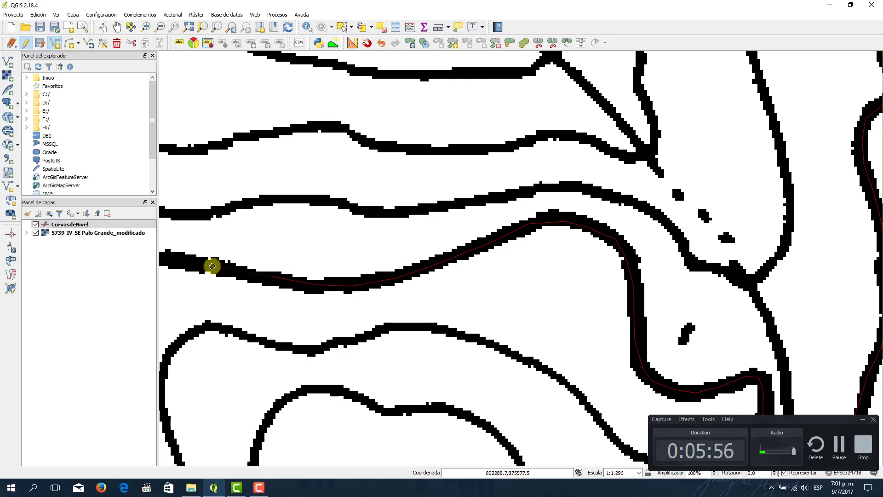
# Continue the line around the contour's northwestern corner and onto its southward stretch
pyautogui.moveTo(267, 264); pyautogui.dragTo(562, 271)
pyautogui.click(462, 260)
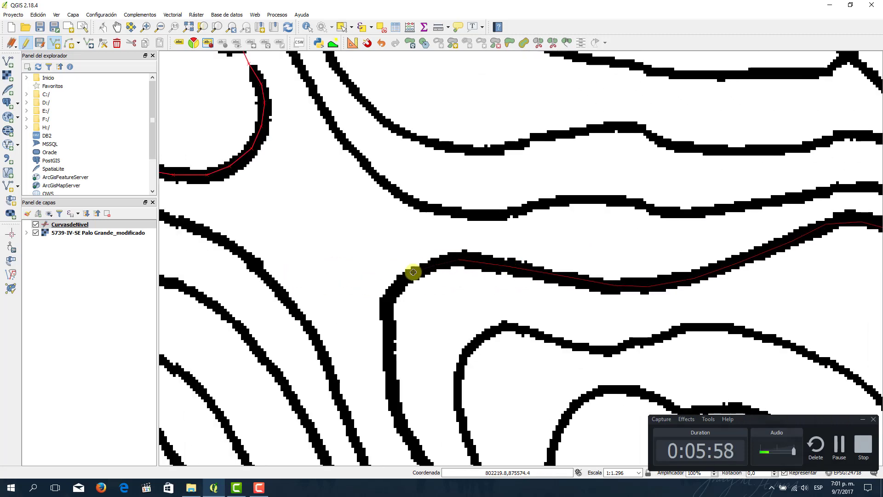
pyautogui.click(412, 272)
pyautogui.click(389, 379)
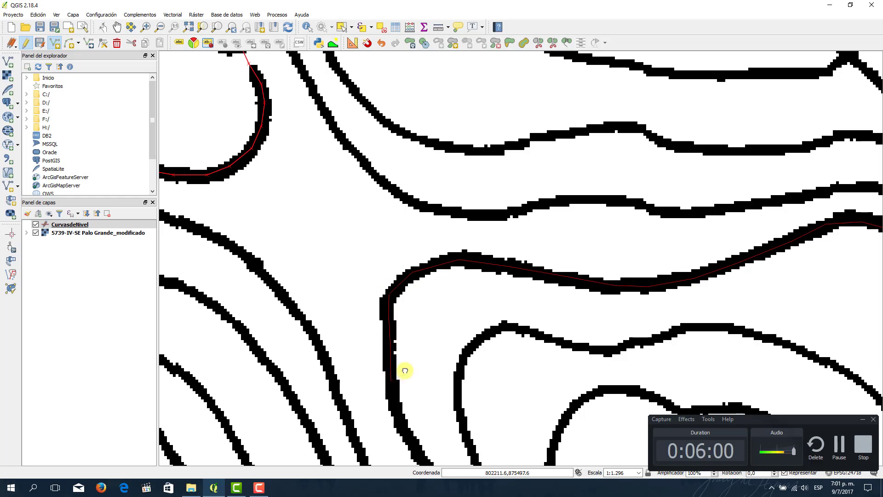
# Trace the thick contour south-southeast from below the corner, past the nested rounded contours to its east
pyautogui.moveTo(404, 367); pyautogui.dragTo(395, 112)
pyautogui.click(390, 154)
pyautogui.click(402, 174)
pyautogui.click(416, 190)
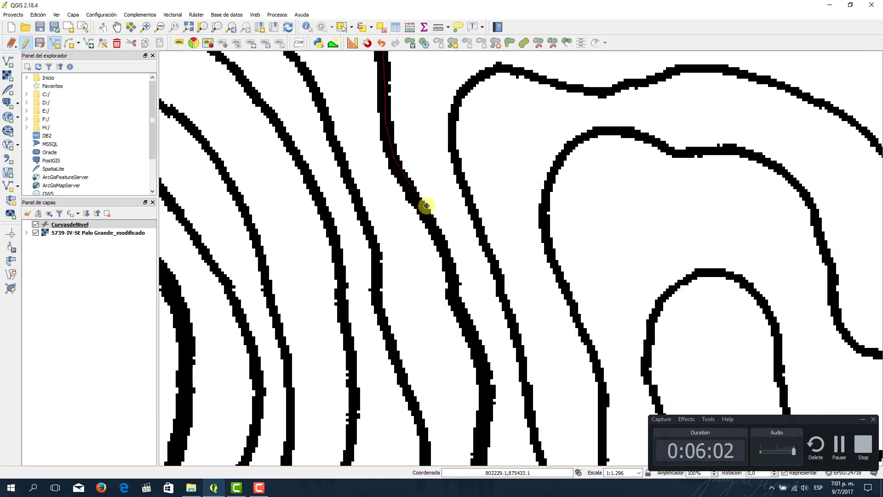
pyautogui.click(433, 219)
pyautogui.click(458, 297)
pyautogui.click(465, 320)
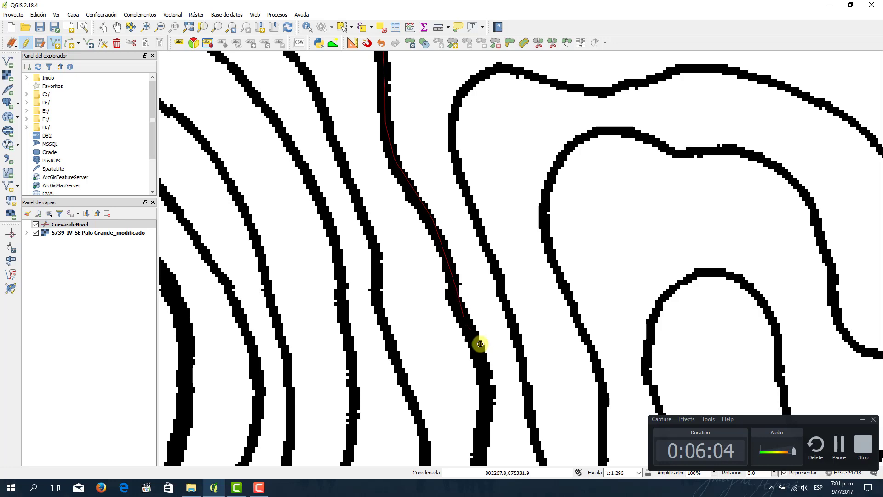
pyautogui.click(483, 348)
# Continue the line south along the thick contour down to the horizontal grid line
pyautogui.moveTo(507, 381); pyautogui.dragTo(507, 37)
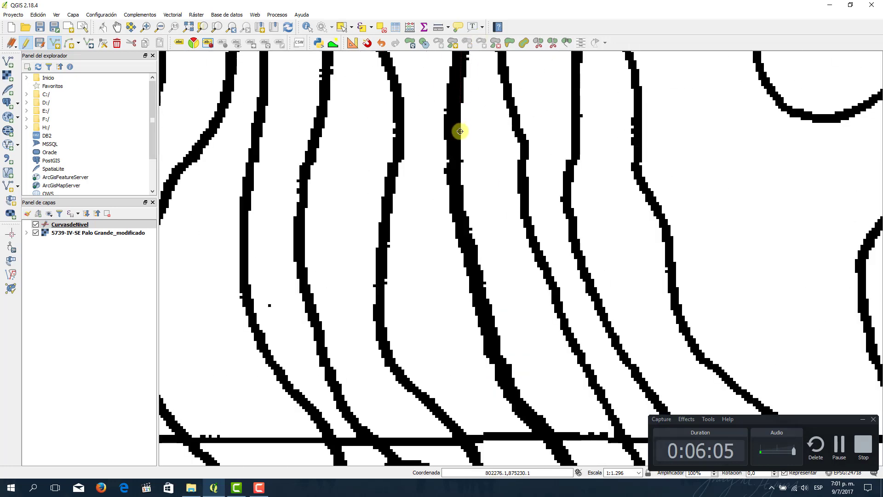
pyautogui.scroll(1, 460, 135)
pyautogui.scroll(-2, 460, 134)
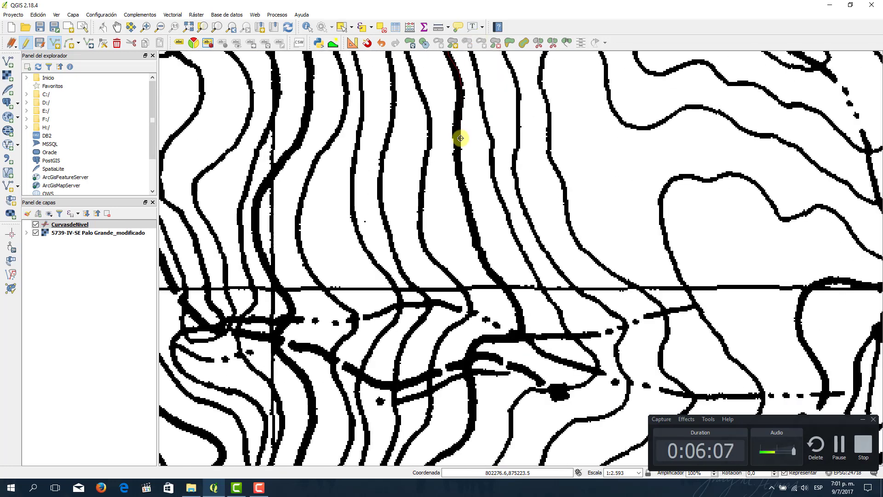
pyautogui.click(457, 113)
pyautogui.scroll(1, 457, 151)
pyautogui.click(457, 151)
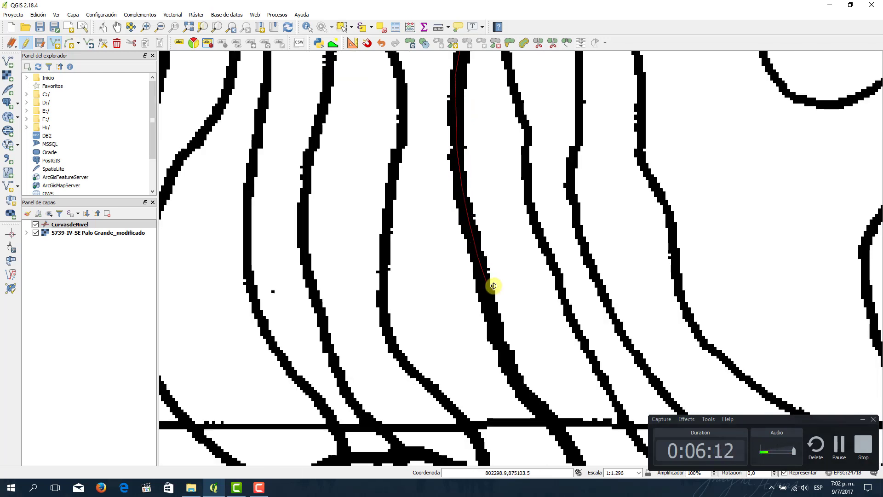
pyautogui.click(504, 360)
pyautogui.click(518, 387)
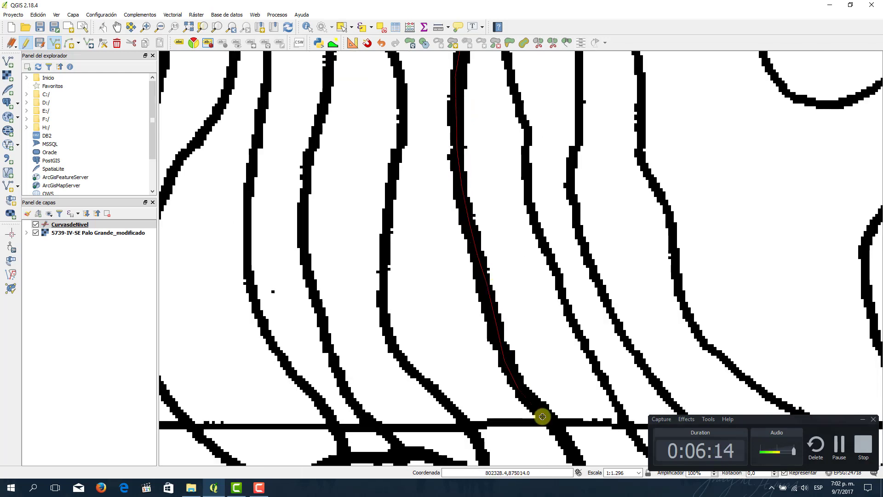
pyautogui.click(542, 416)
# Trace the contour across the grid line, west along the thick horizontal segment and down through the stream crossings
pyautogui.moveTo(561, 426); pyautogui.dragTo(437, 136)
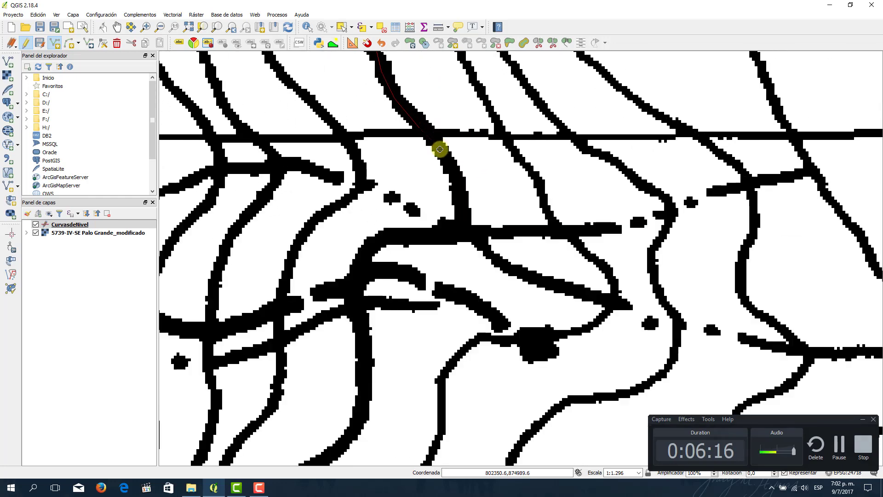
pyautogui.click(440, 149)
pyautogui.click(452, 168)
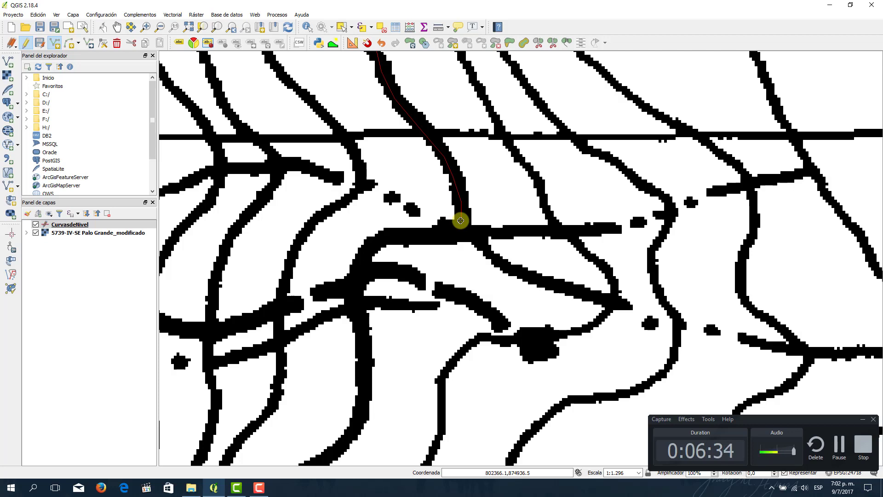
pyautogui.click(460, 220)
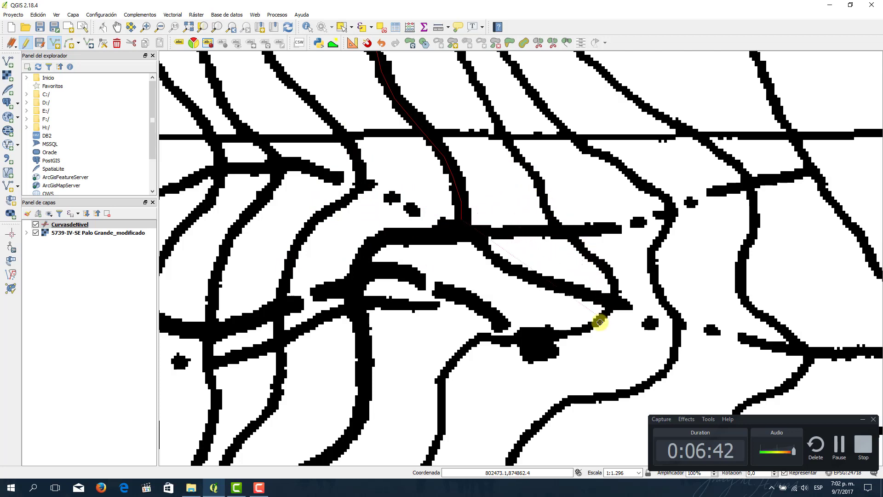
pyautogui.click(448, 231)
pyautogui.click(417, 233)
pyautogui.click(391, 236)
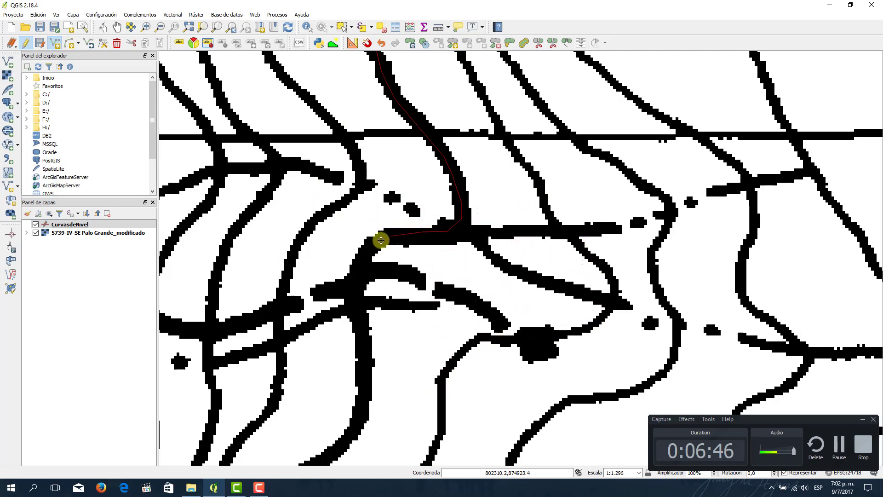
pyautogui.click(366, 253)
pyautogui.click(355, 283)
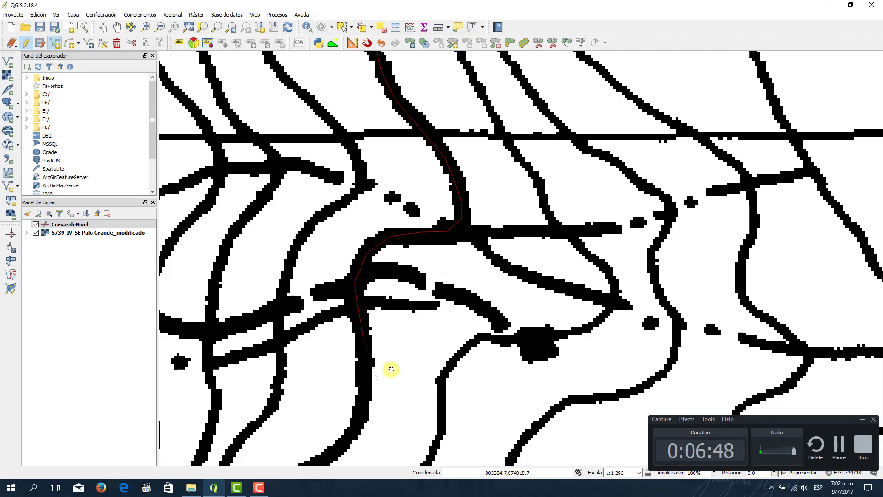
# Continue the line south of the stream crossings, following the thick contour's southwestward S-bend
pyautogui.moveTo(387, 369); pyautogui.dragTo(509, 191)
pyautogui.click(495, 175)
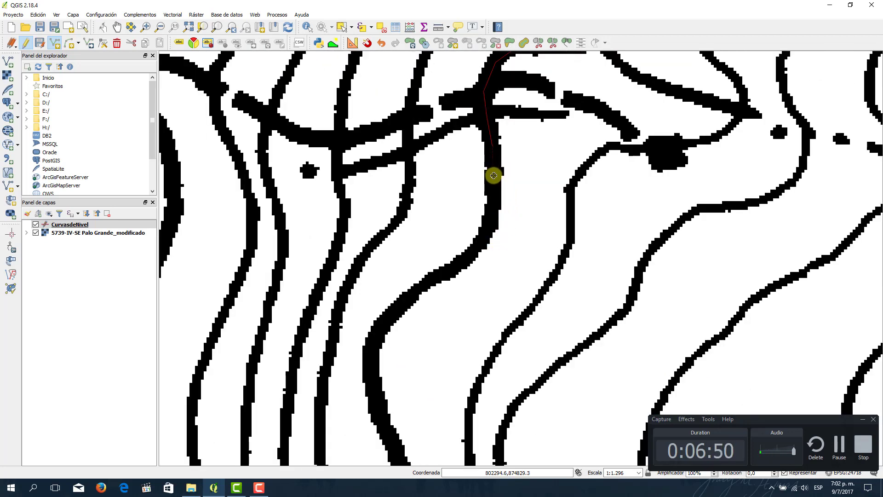
pyautogui.click(493, 213)
pyautogui.click(478, 246)
pyautogui.click(453, 272)
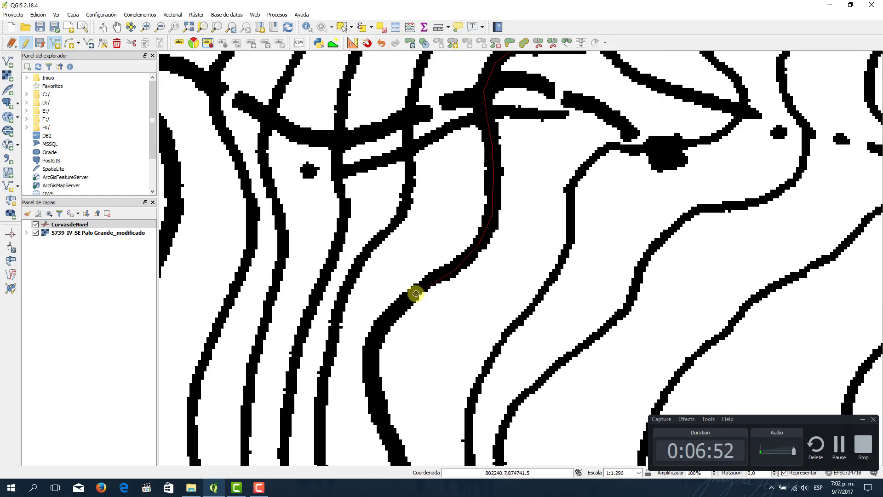
pyautogui.click(417, 293)
pyautogui.click(380, 324)
pyautogui.click(369, 365)
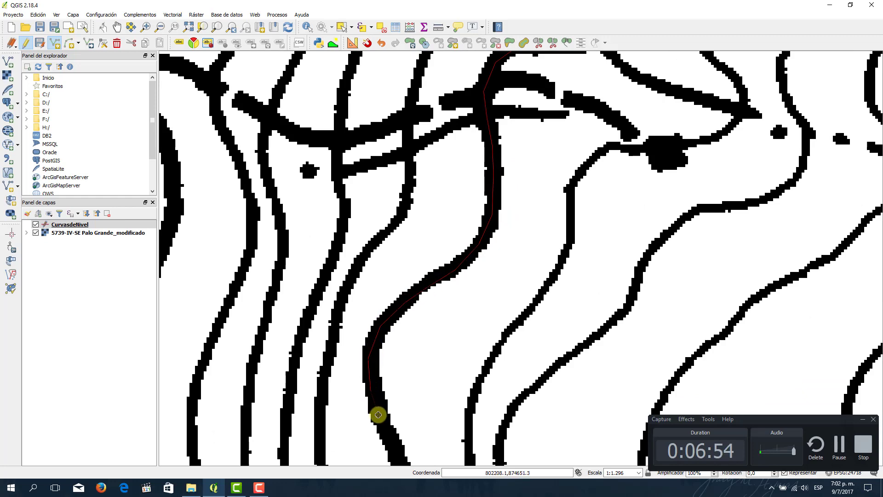
pyautogui.click(383, 430)
# Trace the thick contour southeast from the S-bend down the slope toward its eastward turn
pyautogui.moveTo(411, 389)
pyautogui.mouseDown()
pyautogui.moveTo(405, 213)
pyautogui.moveTo(423, 175)
pyautogui.mouseUp()
pyautogui.scroll(1, 443, 291)
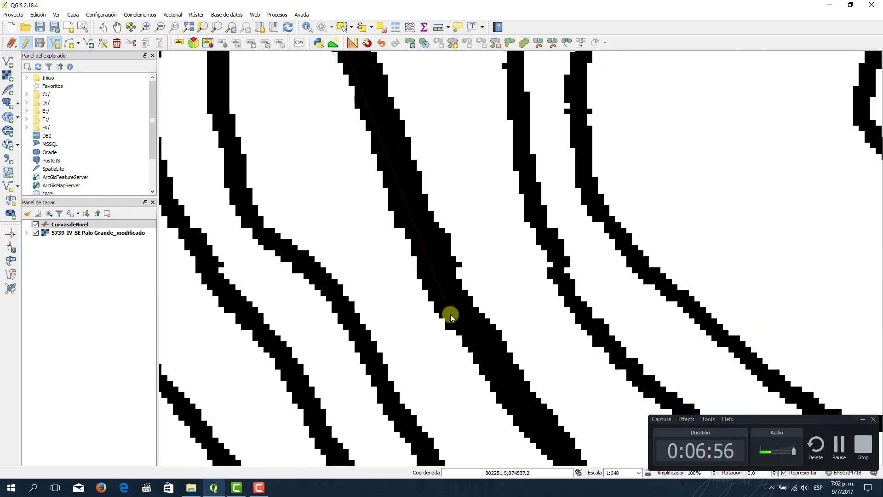
pyautogui.scroll(-2, 450, 316)
pyautogui.scroll(1, 429, 278)
pyautogui.click(421, 251)
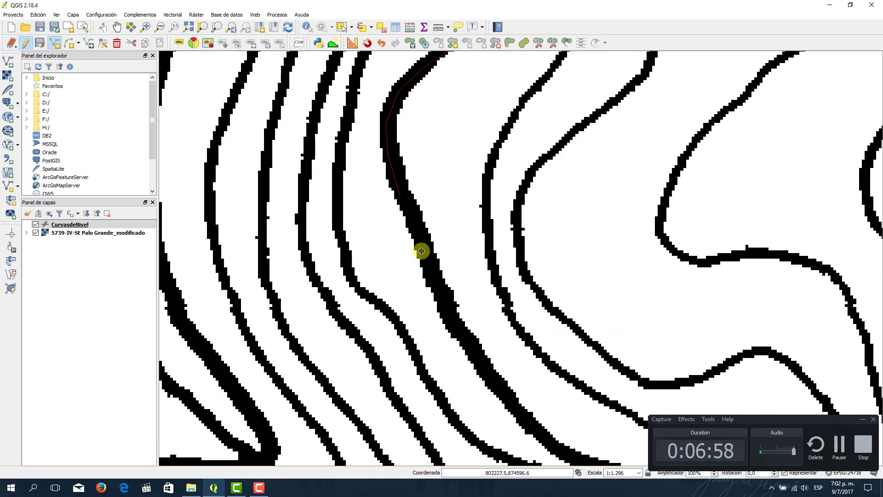
pyautogui.click(438, 286)
pyautogui.click(467, 349)
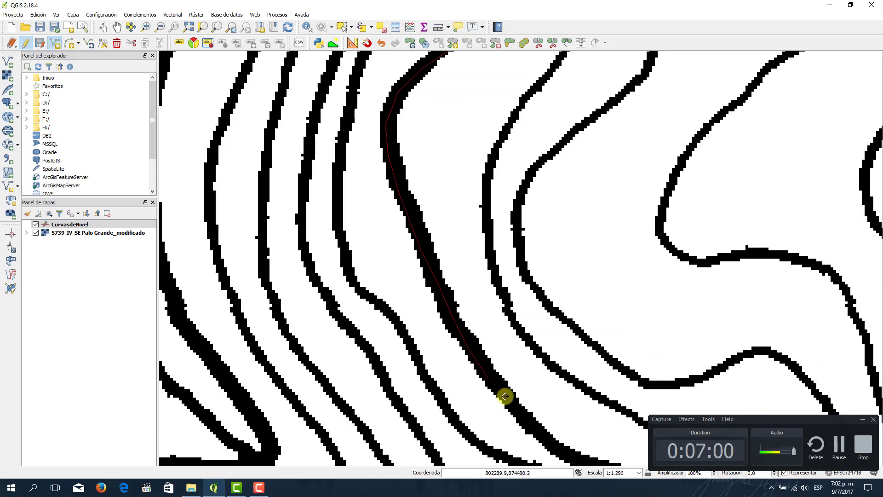
pyautogui.click(531, 425)
# Continue the line along the thick contour through its eastward turn and down to the next southeast bend
pyautogui.moveTo(480, 338); pyautogui.dragTo(339, 178)
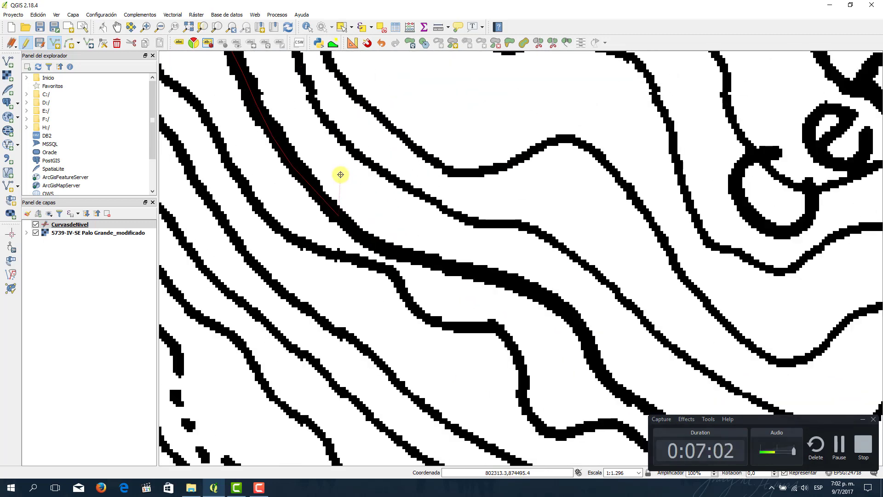
pyautogui.click(379, 249)
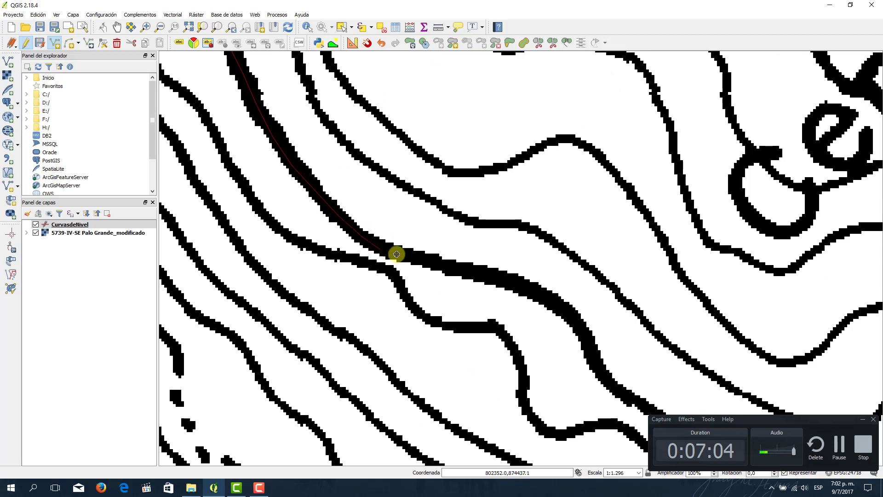
pyautogui.click(453, 265)
pyautogui.click(506, 279)
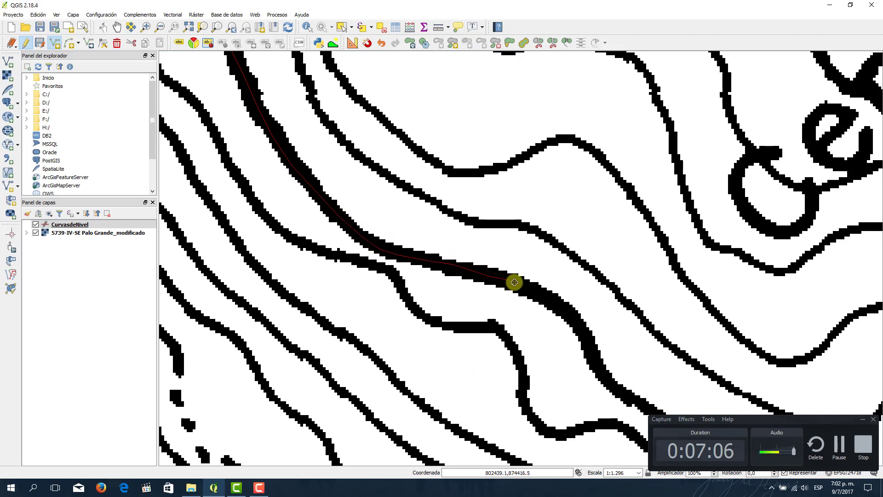
pyautogui.click(533, 289)
pyautogui.click(554, 304)
pyautogui.click(583, 325)
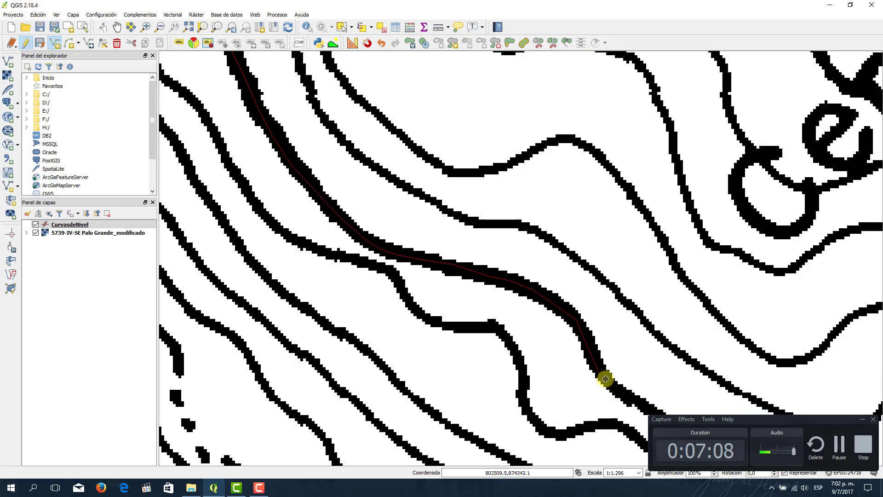
pyautogui.click(605, 380)
# Trace the thick contour southeast from the bend and east along its nearly horizontal stretch
pyautogui.moveTo(606, 380); pyautogui.dragTo(421, 142)
pyautogui.click(423, 168)
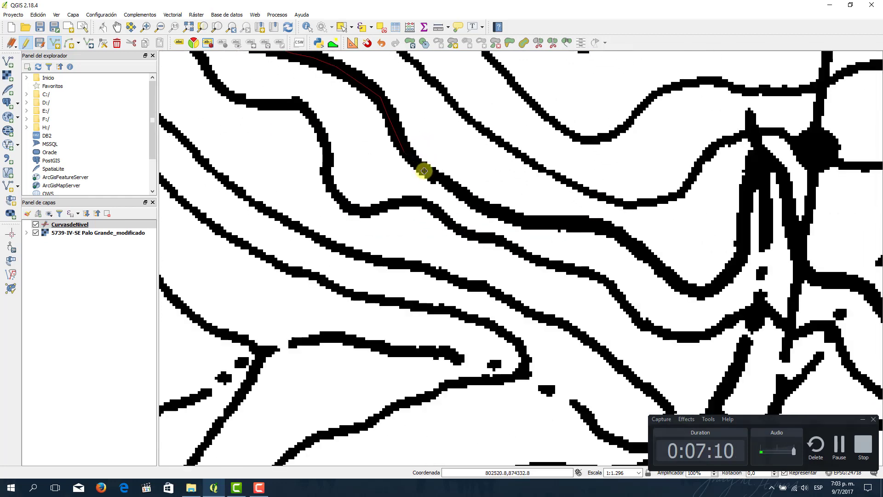
pyautogui.click(454, 189)
pyautogui.click(485, 203)
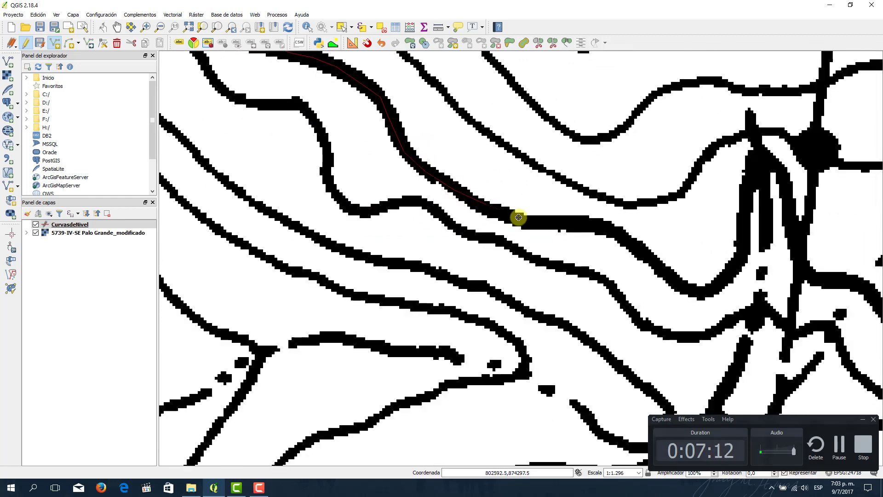
pyautogui.click(507, 218)
pyautogui.click(544, 225)
pyautogui.click(563, 221)
pyautogui.click(586, 224)
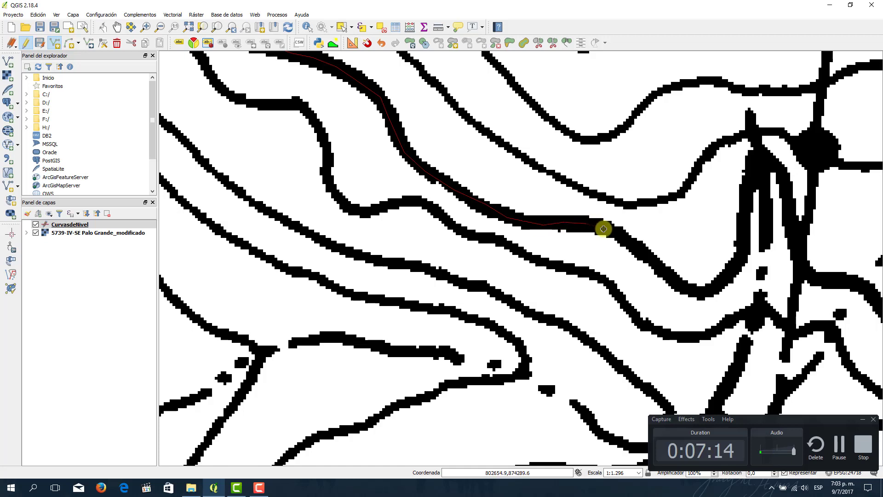
# Follow the thick contour down into the U-shaped dip and north up its steep side to the stream crossing
pyautogui.click(630, 243)
pyautogui.click(654, 261)
pyautogui.click(677, 277)
pyautogui.click(695, 285)
pyautogui.click(718, 280)
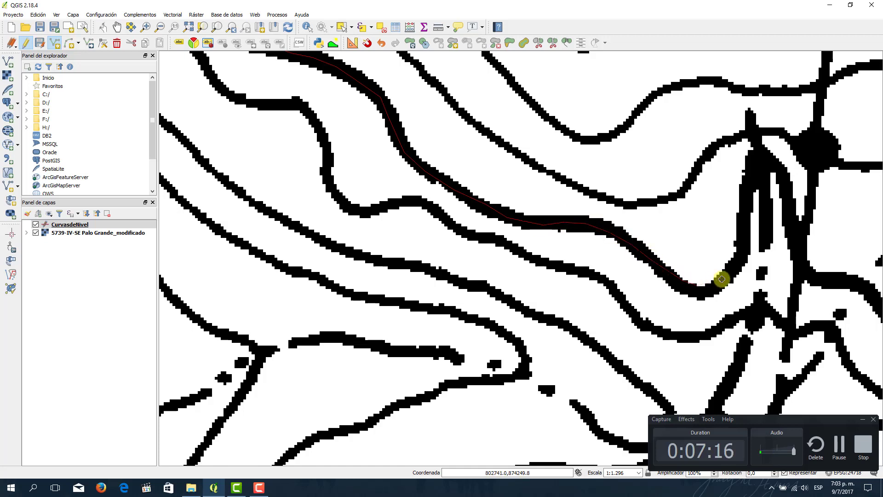
pyautogui.click(734, 269)
pyautogui.click(742, 240)
pyautogui.click(749, 195)
pyautogui.click(755, 169)
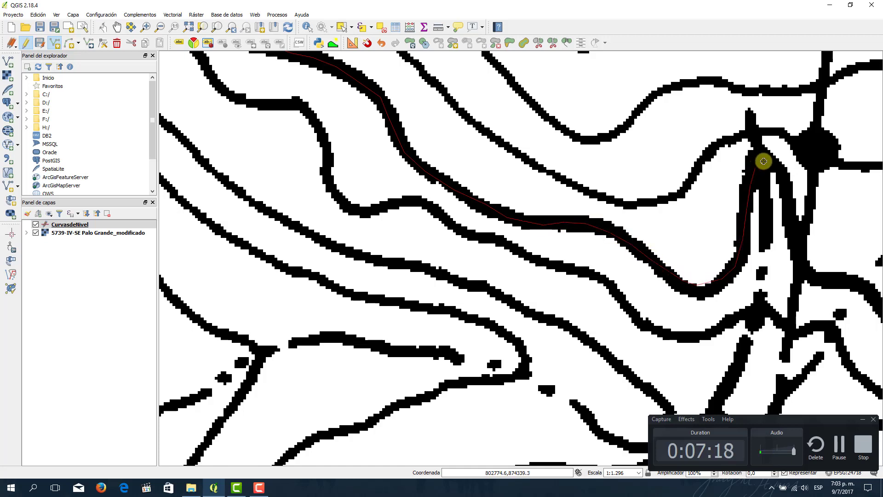
# Trace the contour over the narrow peak at the stream and down its east side past the road junction
pyautogui.click(764, 161)
pyautogui.click(777, 167)
pyautogui.click(784, 189)
pyautogui.click(792, 244)
pyautogui.click(799, 268)
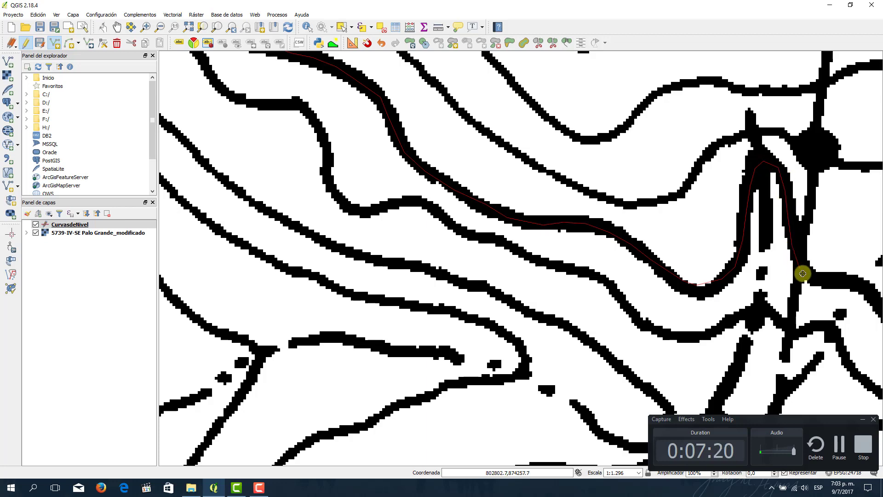
pyautogui.click(813, 278)
# Continue the line southeast along the thick contour to the vertical grid line and down its tight eastern bend
pyautogui.moveTo(837, 285); pyautogui.dragTo(369, 179)
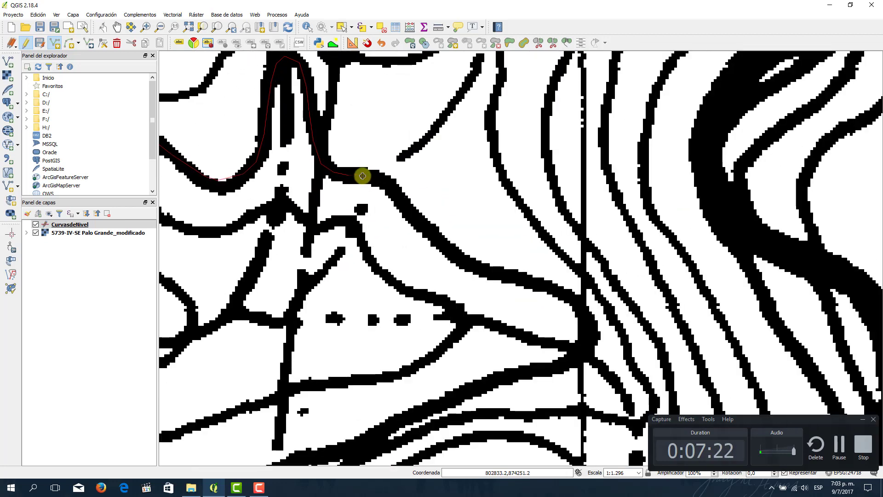
pyautogui.click(385, 182)
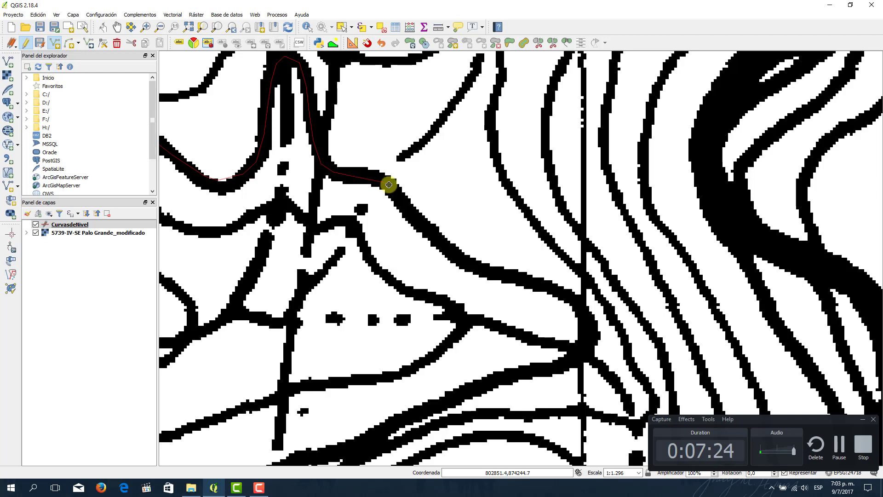
pyautogui.click(462, 260)
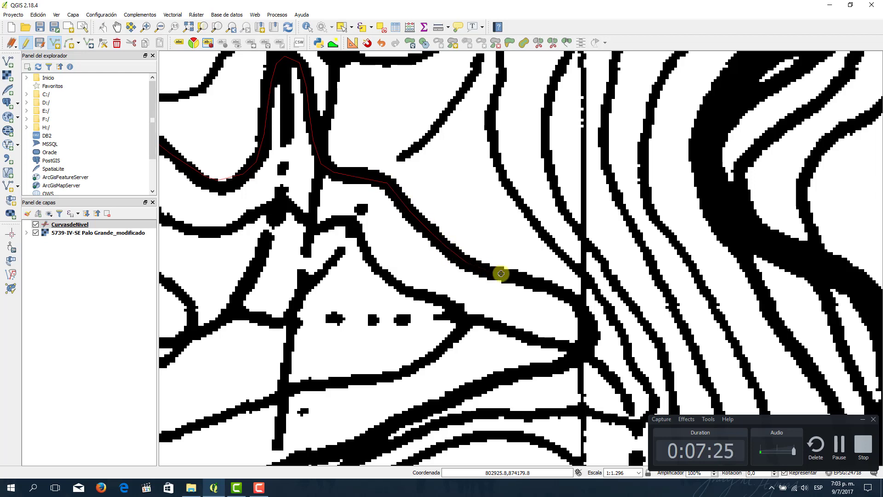
pyautogui.click(505, 273)
pyautogui.click(532, 280)
pyautogui.click(565, 294)
pyautogui.click(584, 314)
pyautogui.click(584, 342)
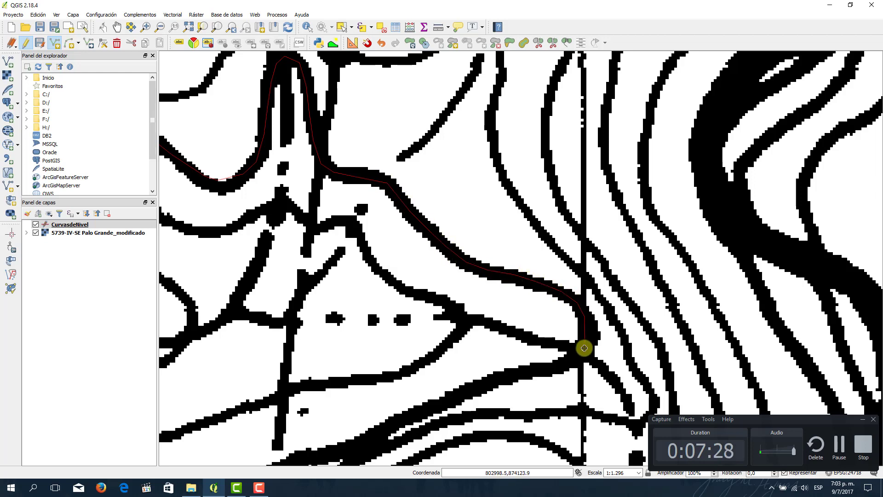
# Trace the contour around the tight bend and back southwest to where it merges with neighbouring contours
pyautogui.click(575, 355)
pyautogui.click(559, 367)
pyautogui.click(474, 384)
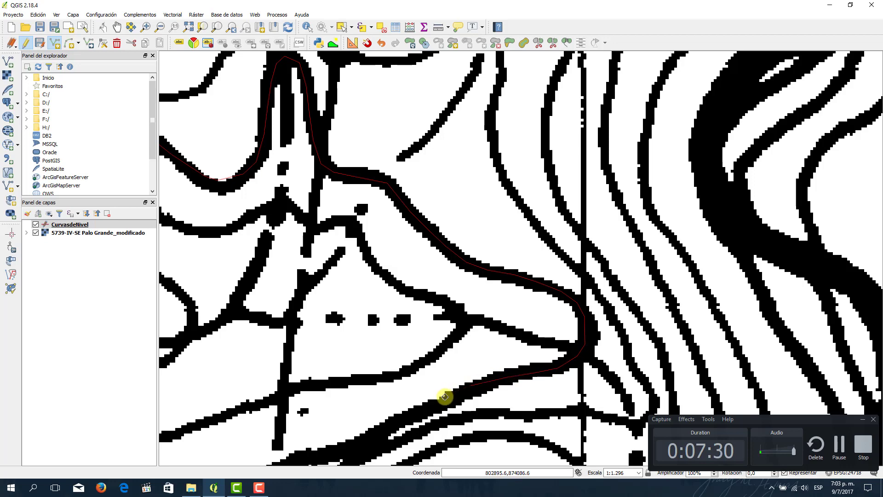
pyautogui.click(433, 399)
pyautogui.click(401, 421)
pyautogui.click(372, 435)
# Trace the contour southwest to the horizontal grid line, then finish the line with Cota 1200
pyautogui.moveTo(361, 396); pyautogui.dragTo(526, 138)
pyautogui.click(529, 194)
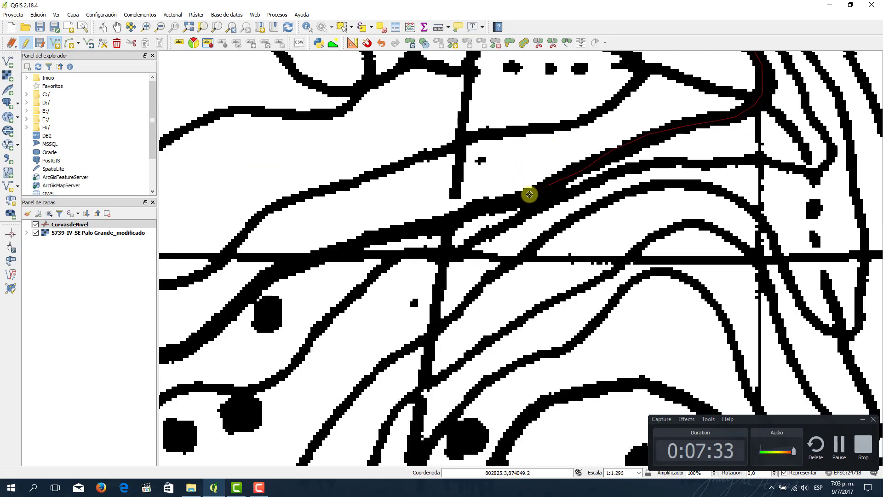
pyautogui.click(501, 199)
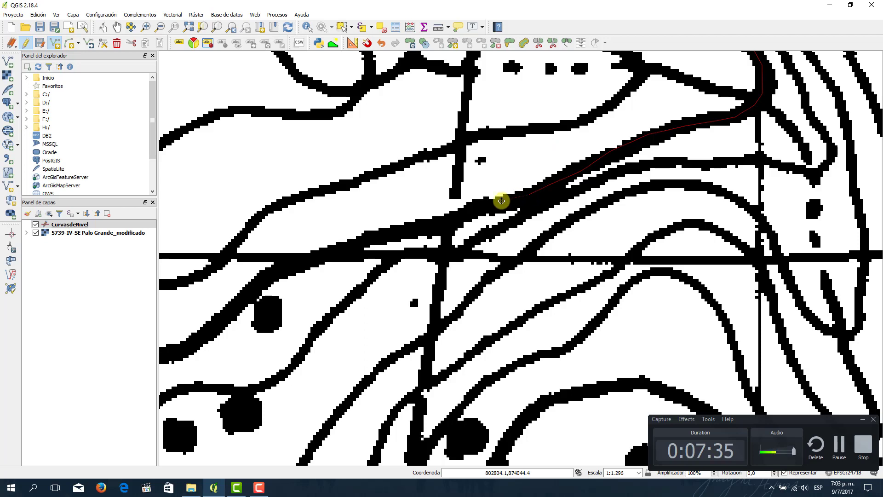
pyautogui.click(446, 218)
pyautogui.click(429, 225)
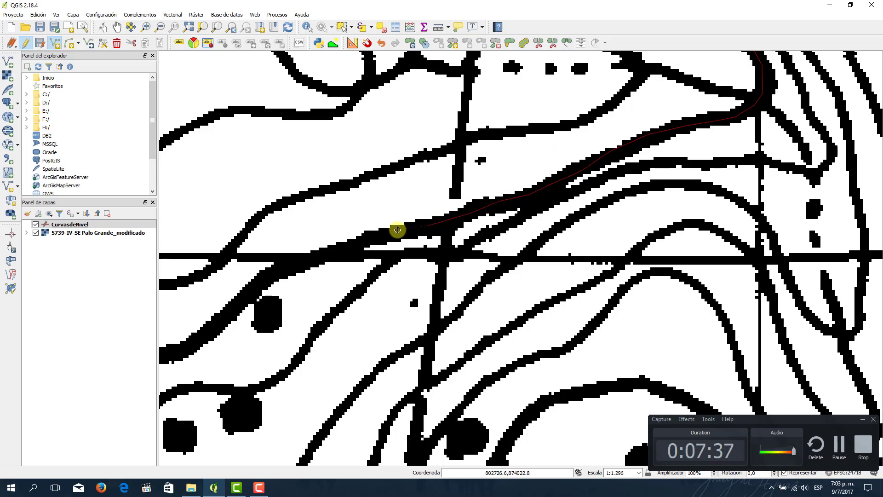
pyautogui.click(368, 237)
pyautogui.click(350, 245)
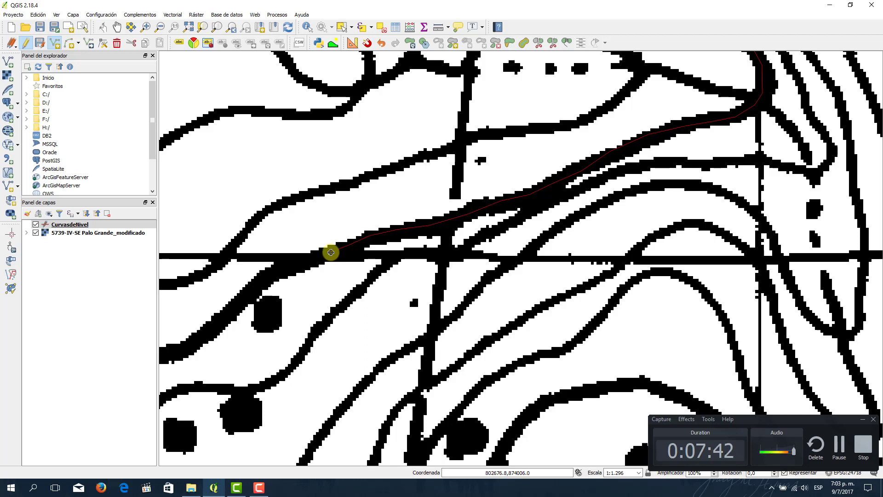
pyautogui.rightClick(331, 252)
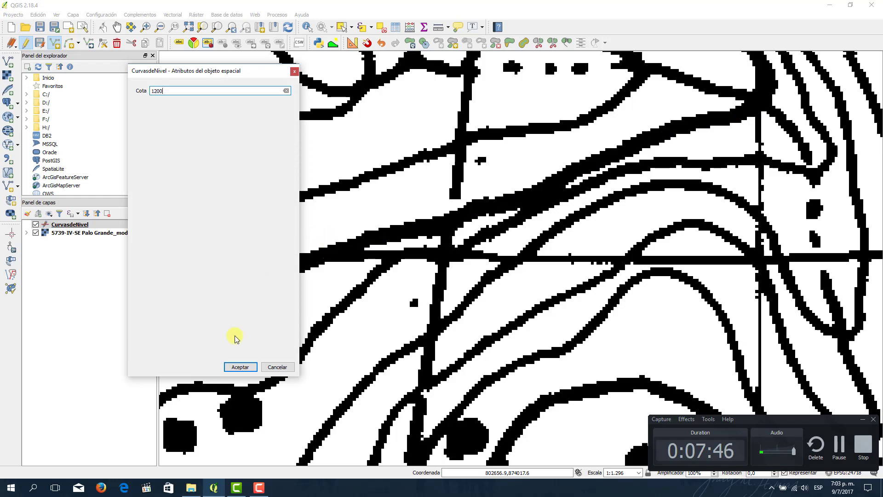
pyautogui.click(235, 367)
# Move the two uppermost vertices bulging beside the 1200 label onto the contour's path through the digits with the node tool
pyautogui.scroll(-1, 422, 181)
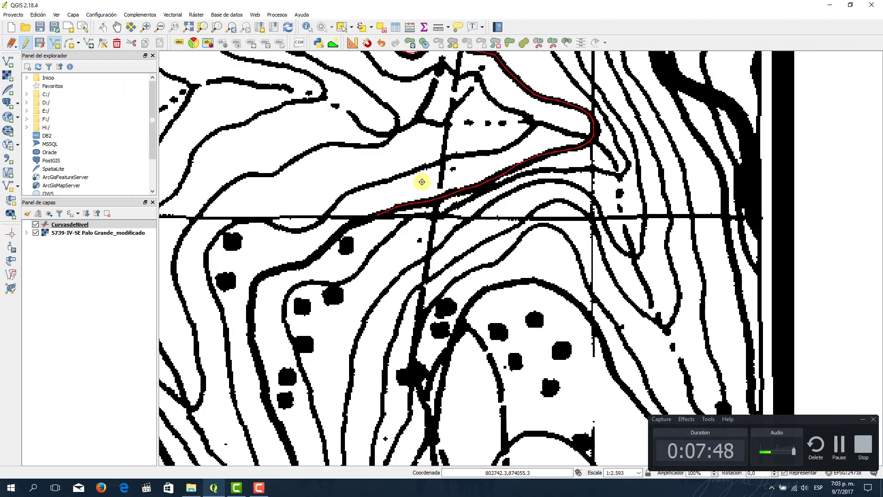
pyautogui.scroll(-1, 421, 182)
pyautogui.moveTo(368, 92); pyautogui.dragTo(394, 315)
pyautogui.moveTo(386, 142); pyautogui.dragTo(414, 339)
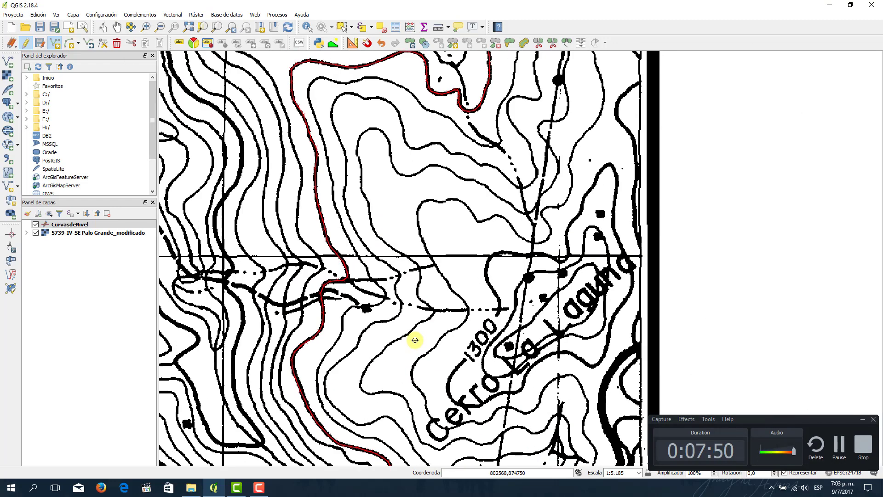
pyautogui.moveTo(423, 164); pyautogui.dragTo(380, 331)
pyautogui.scroll(1, 417, 164)
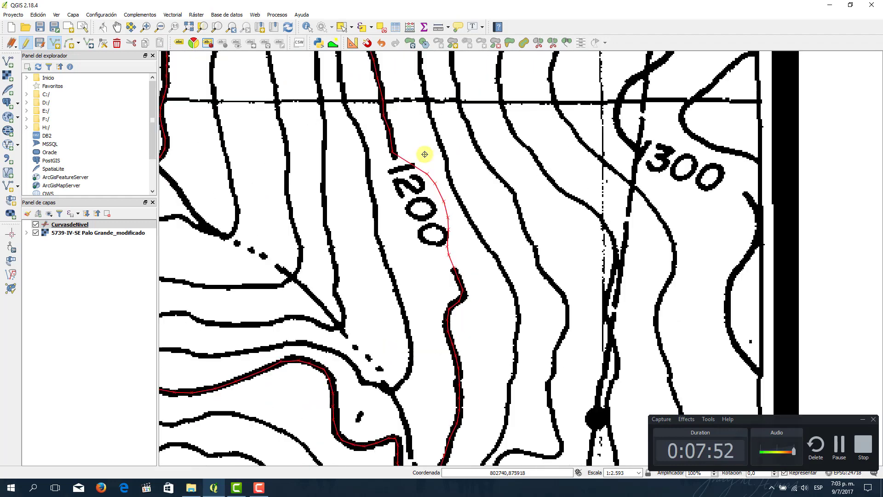
pyautogui.scroll(1, 425, 154)
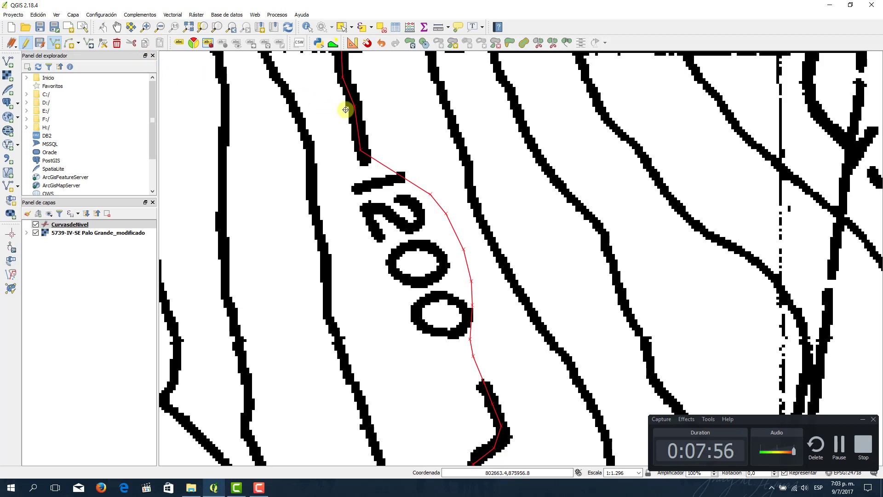
pyautogui.click(104, 48)
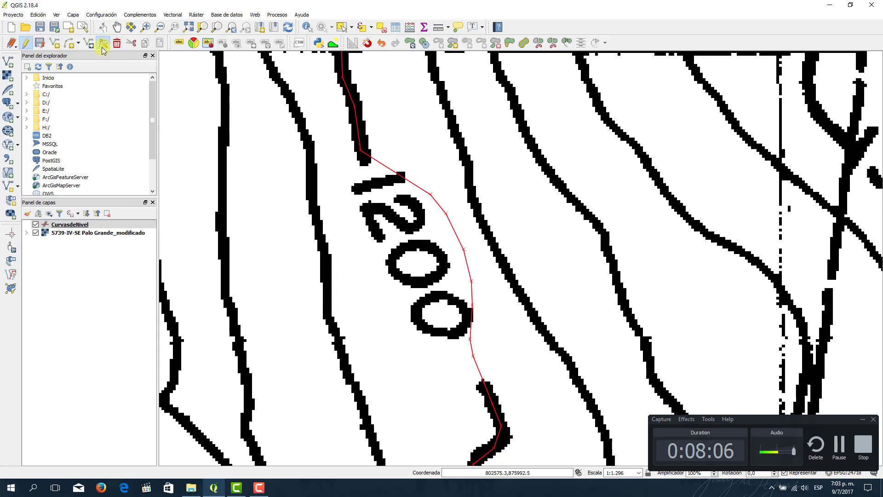
pyautogui.click(102, 46)
pyautogui.click(437, 204)
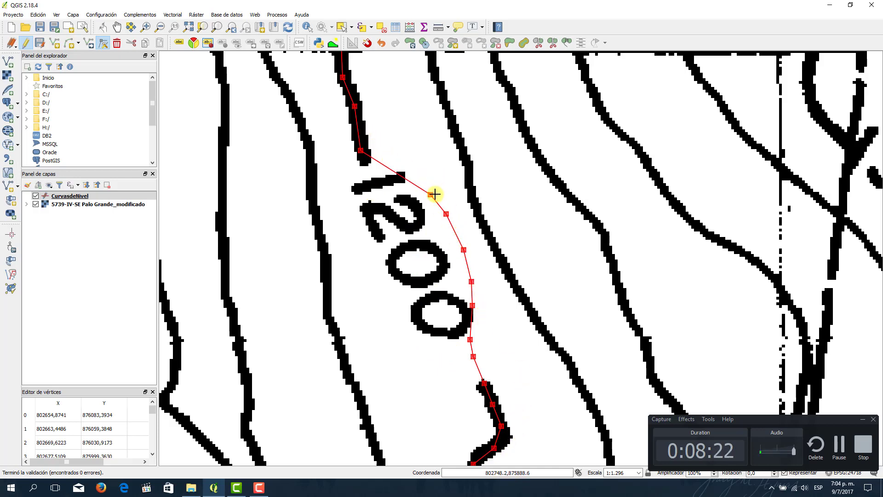
pyautogui.moveTo(431, 195); pyautogui.dragTo(382, 196)
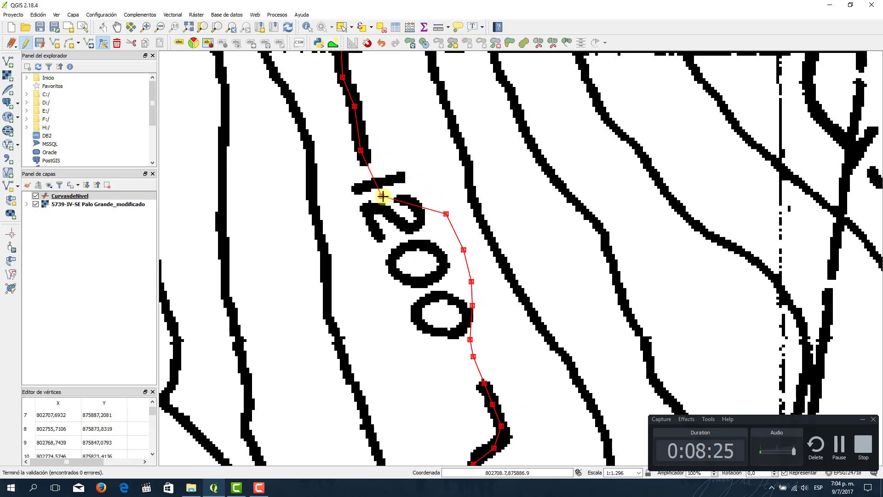
pyautogui.click(446, 214)
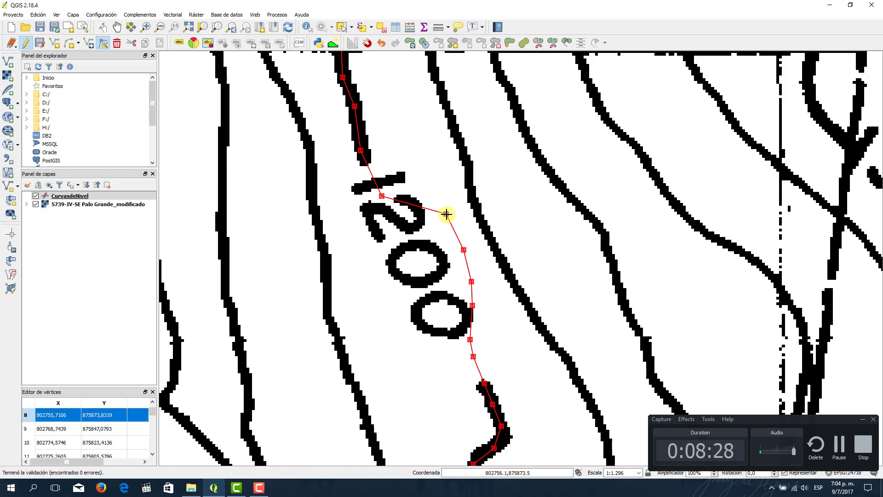
pyautogui.moveTo(446, 214); pyautogui.dragTo(406, 245)
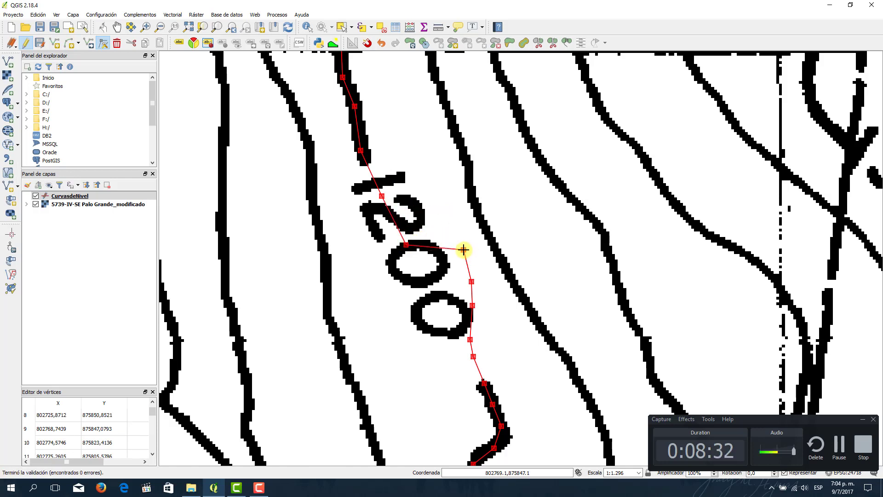
# Move the remaining bulging vertices so the line runs straight through the zeros of the 1200 label
pyautogui.moveTo(461, 249); pyautogui.dragTo(424, 276)
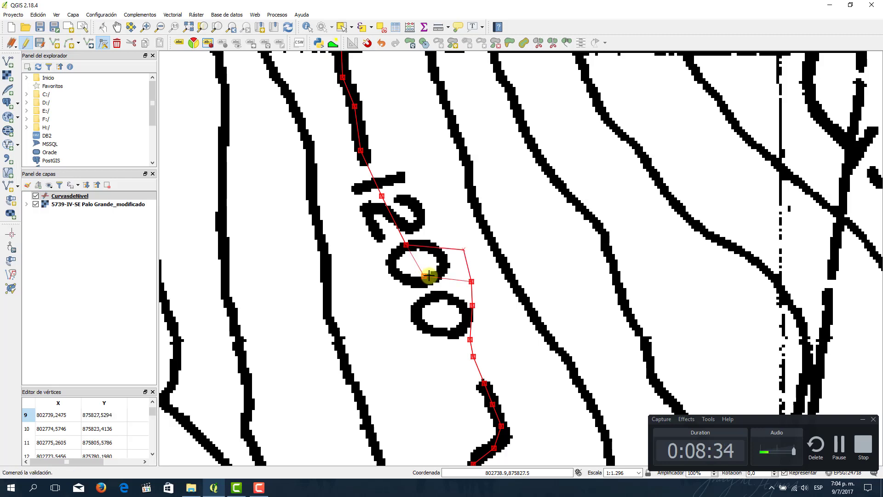
pyautogui.click(472, 281)
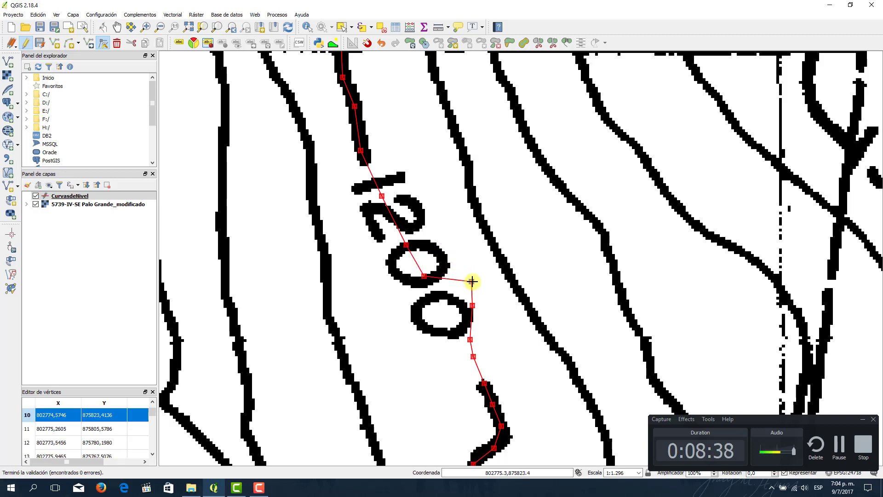
pyautogui.moveTo(472, 282); pyautogui.dragTo(464, 342)
pyautogui.click(468, 340)
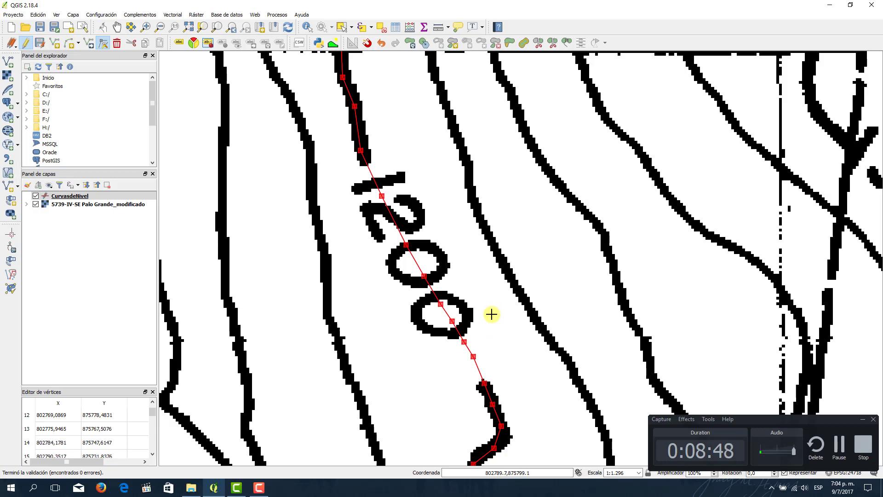
# Switch back to adding line features in the CurvasdeNivel layer, with the contours west of the 1200 label in view
pyautogui.click(56, 46)
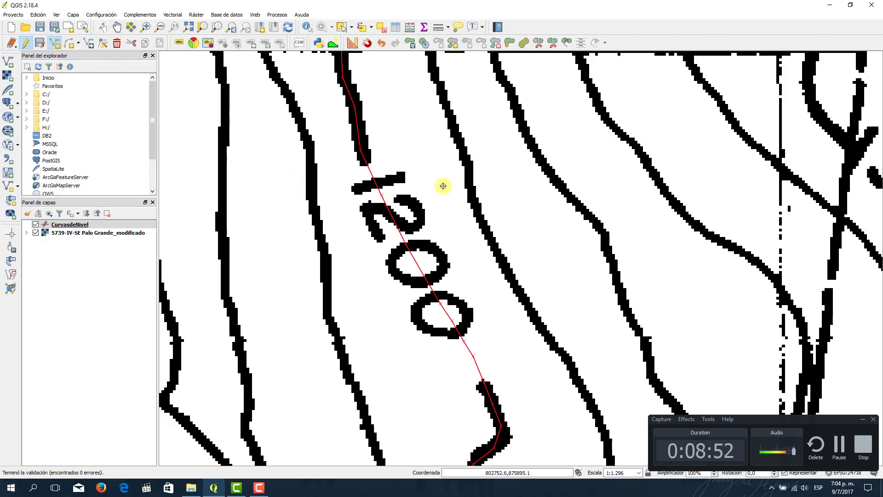
pyautogui.scroll(-1, 418, 207)
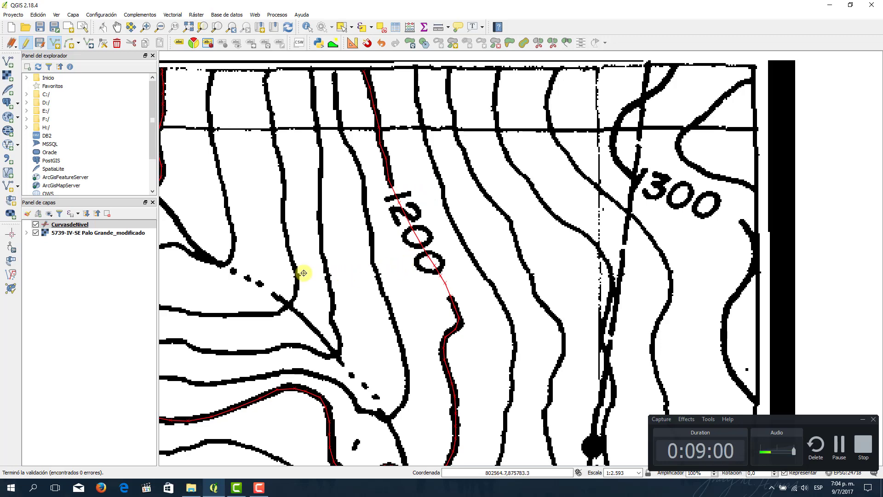
pyautogui.moveTo(324, 273); pyautogui.dragTo(483, 246)
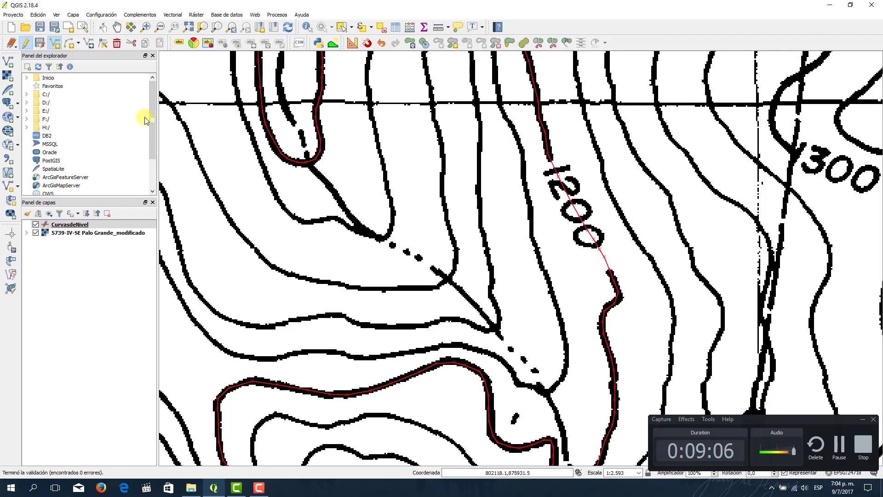
# Save the CurvasdeNivel edits and trace the contour from the map's north border down to the 1 of the 1300 label, with Cota 1300
pyautogui.click(45, 45)
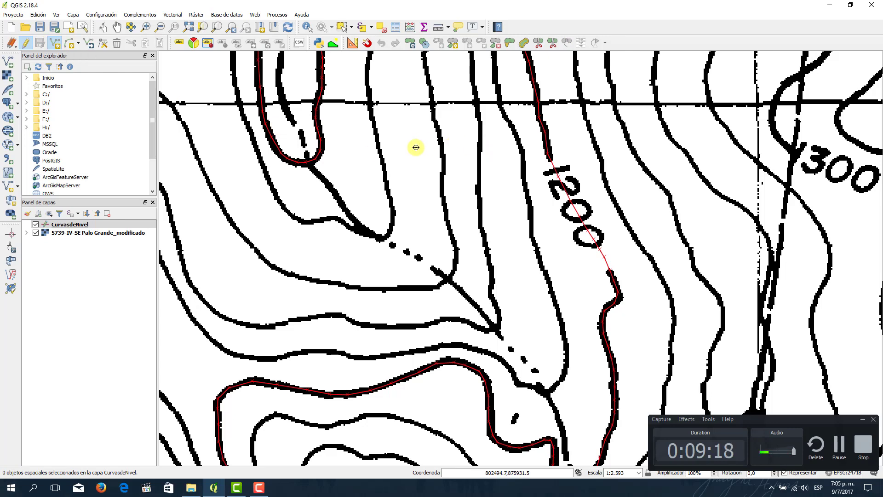
pyautogui.moveTo(851, 189); pyautogui.dragTo(402, 263)
pyautogui.moveTo(375, 224); pyautogui.dragTo(465, 247)
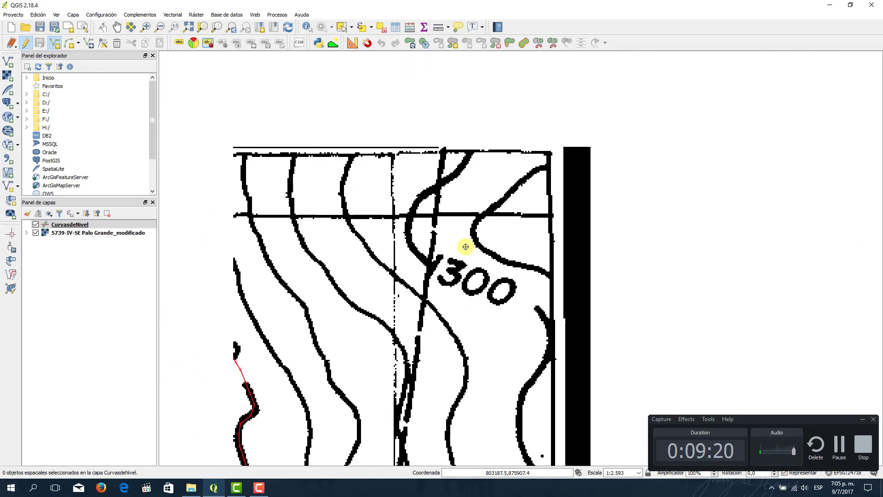
pyautogui.scroll(1, 466, 247)
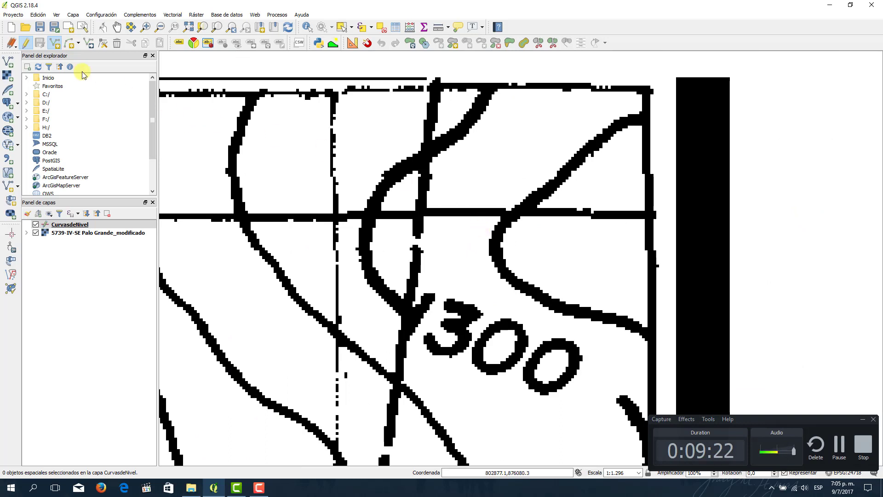
pyautogui.click(55, 43)
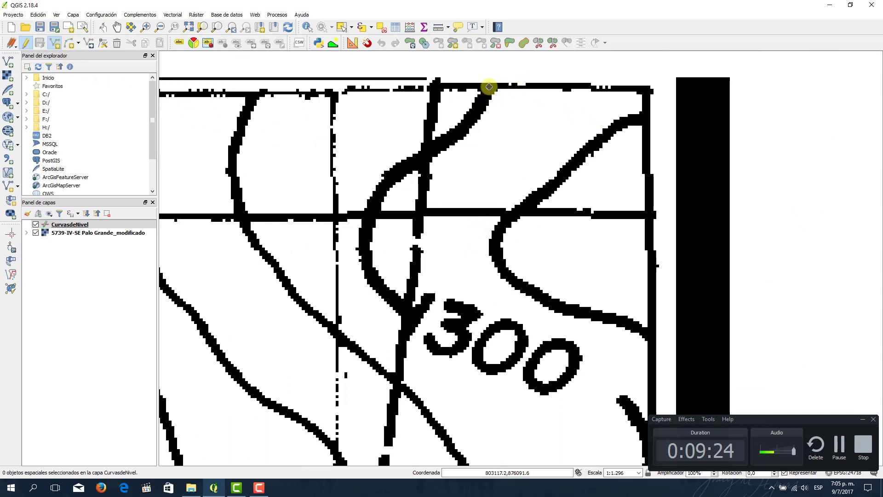
pyautogui.moveTo(489, 86)
pyautogui.mouseDown()
pyautogui.moveTo(459, 130)
pyautogui.moveTo(382, 181)
pyautogui.moveTo(369, 203)
pyautogui.moveTo(375, 279)
pyautogui.moveTo(409, 312)
pyautogui.mouseUp()
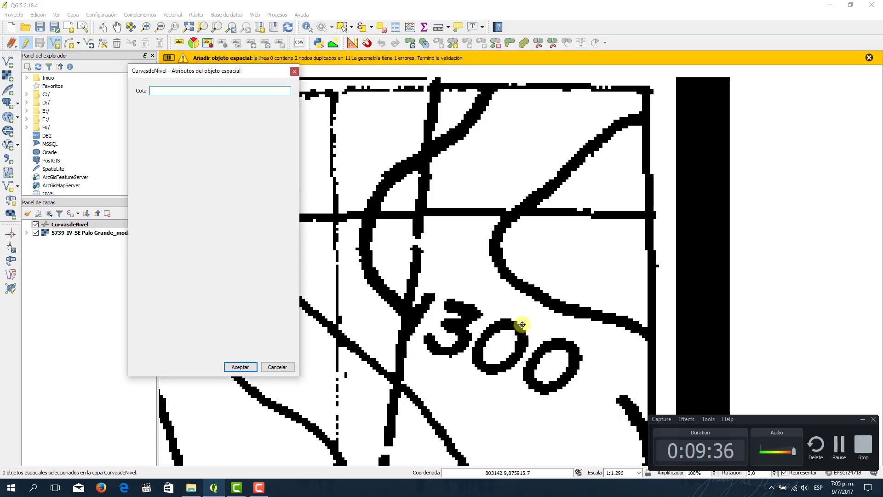
pyautogui.write('1300')
pyautogui.press('Return')
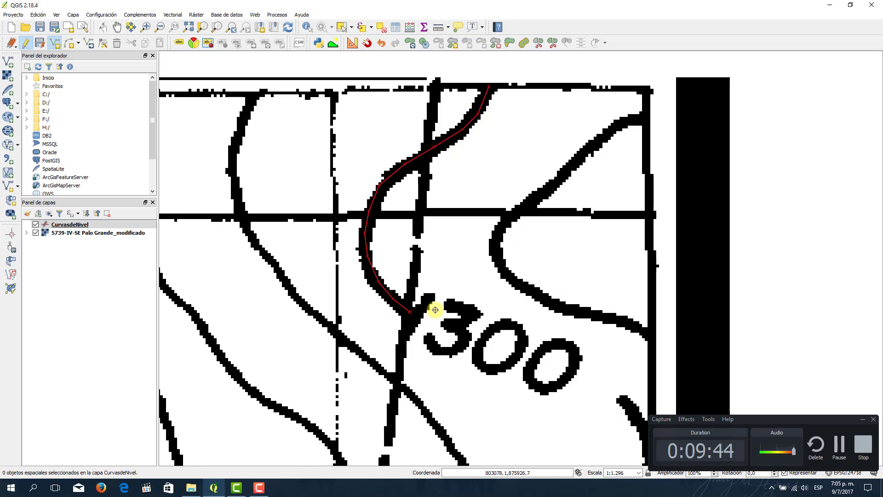
# Start a new line exactly at the lower endpoint of the 1300 contour, heading toward the digits of the 1300 label
pyautogui.scroll(2, 430, 333)
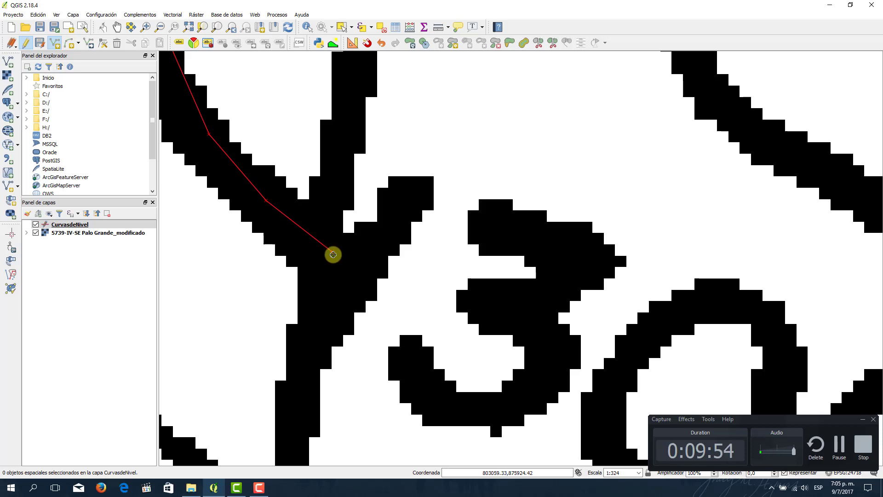
pyautogui.scroll(3, 333, 256)
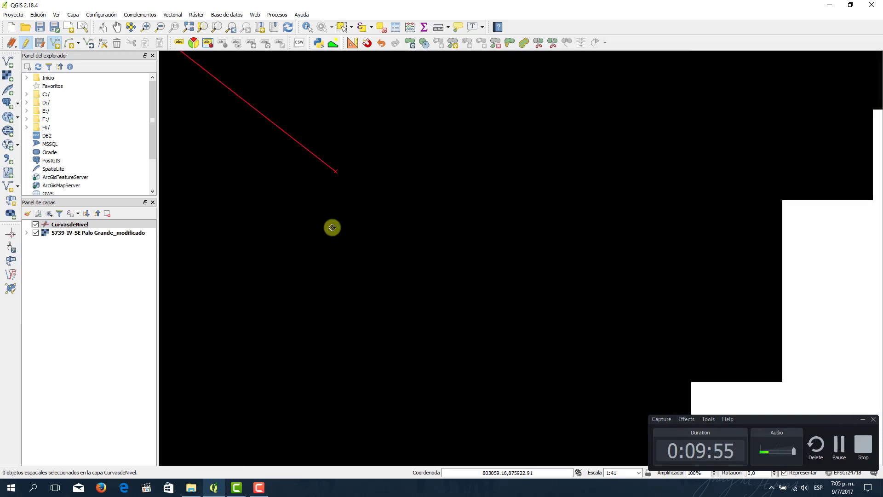
pyautogui.click(335, 172)
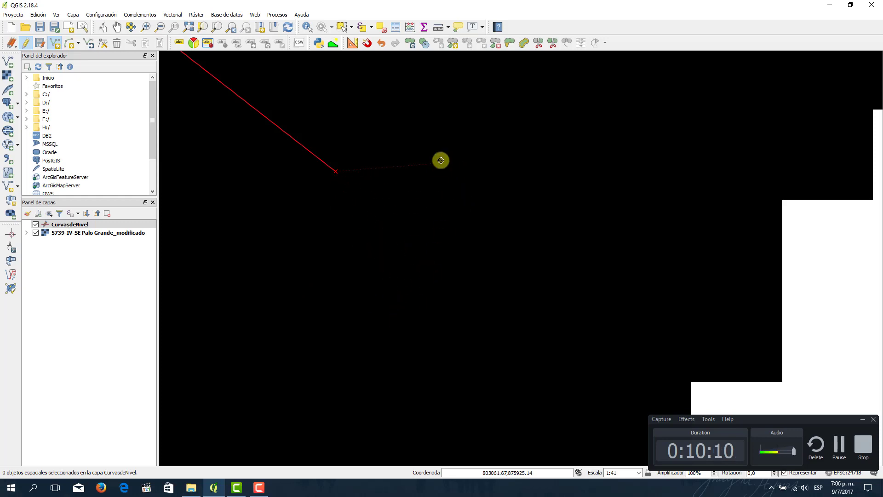
pyautogui.scroll(-3, 430, 226)
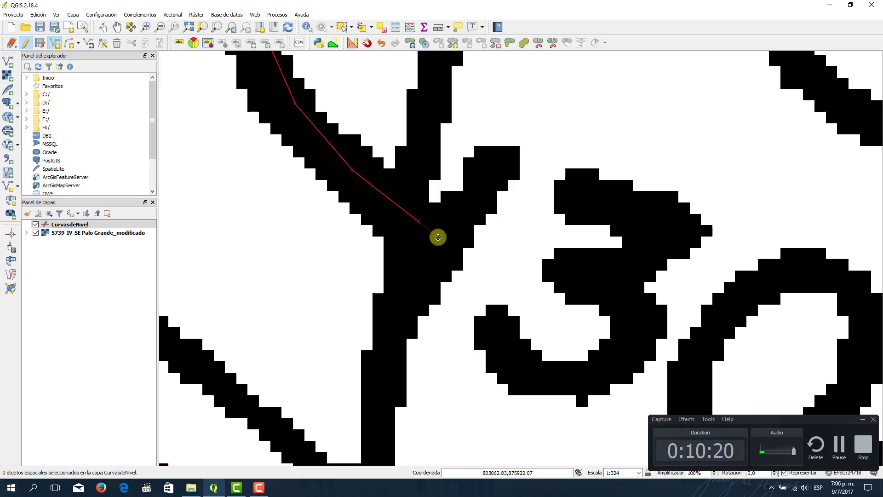
# Finish the contour segment where it meets the 1300 label and set its Cota to 1300
pyautogui.rightClick(437, 237)
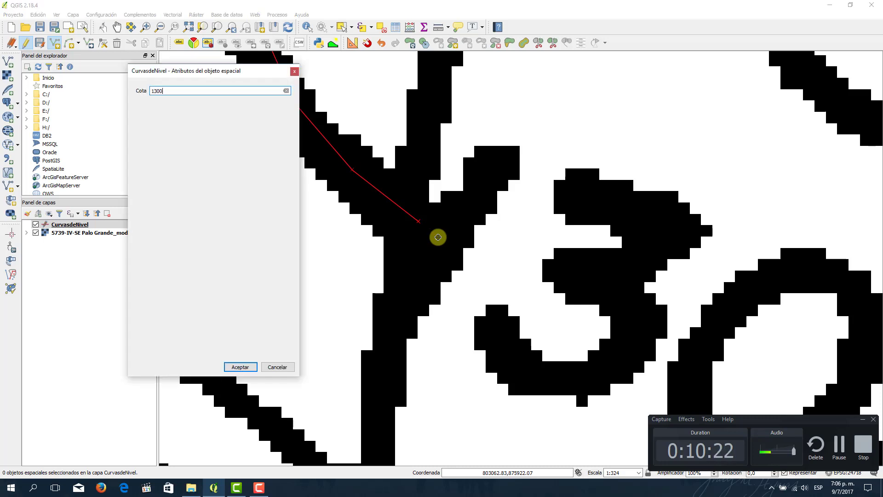
pyautogui.write('1300')
pyautogui.press('Return')
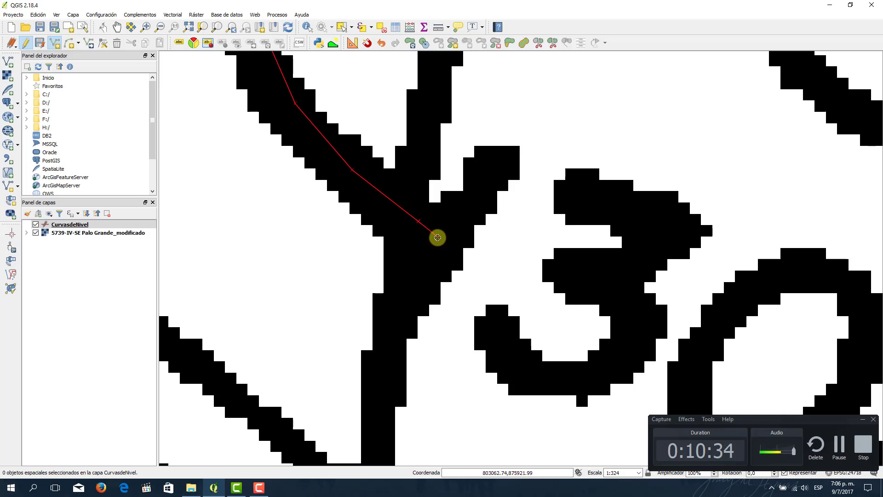
# Trace the next contour segment from the end of the finished line across the 1300 label and accept its attributes
pyautogui.scroll(3, 438, 237)
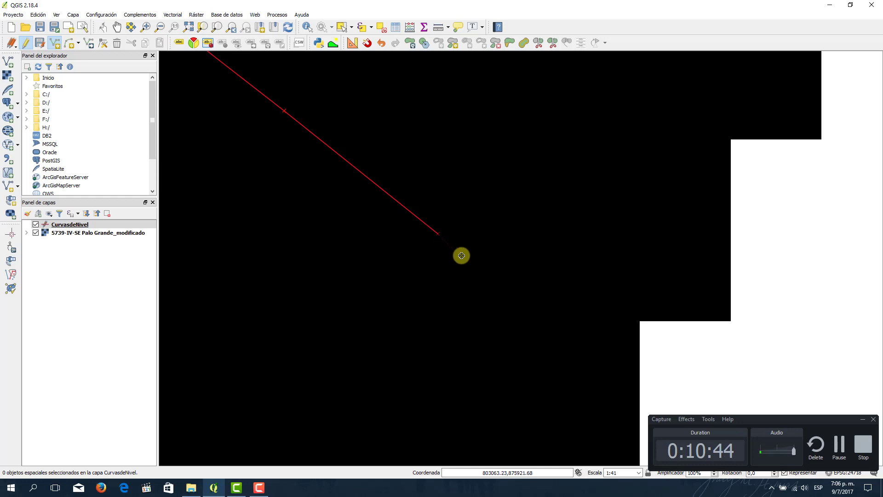
pyautogui.scroll(-4, 481, 266)
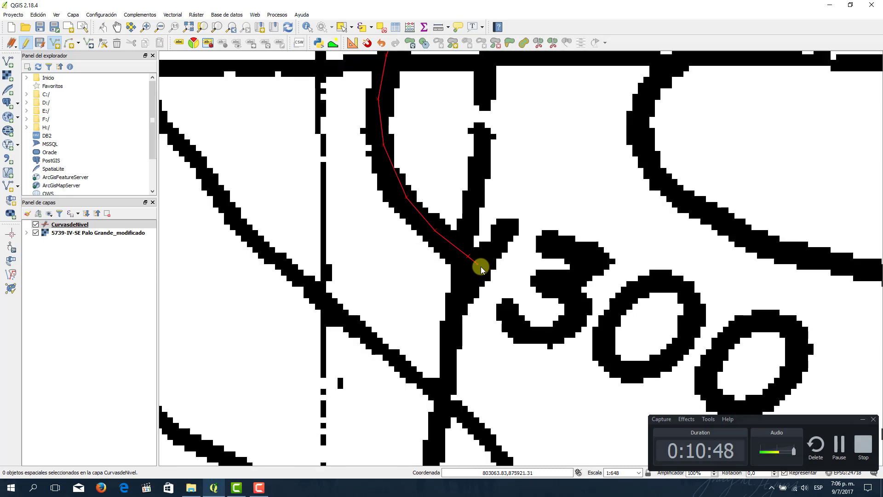
pyautogui.scroll(-1, 481, 267)
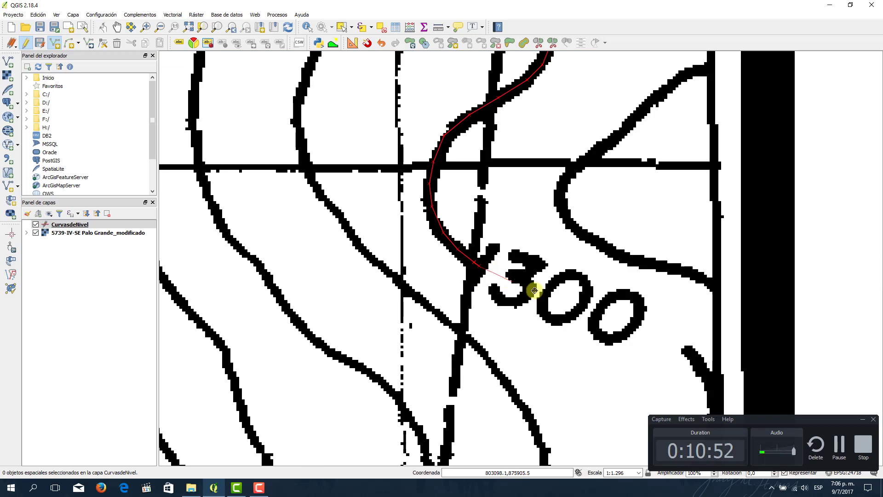
pyautogui.rightClick(652, 333)
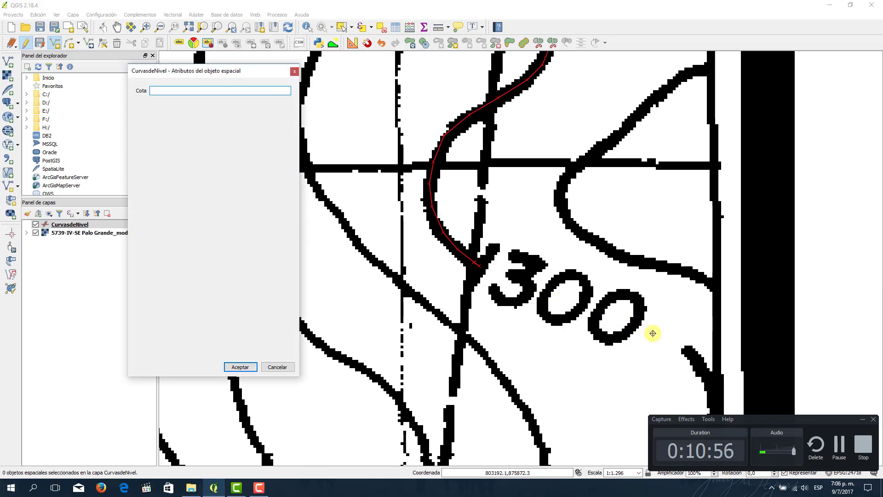
pyautogui.press('Return')
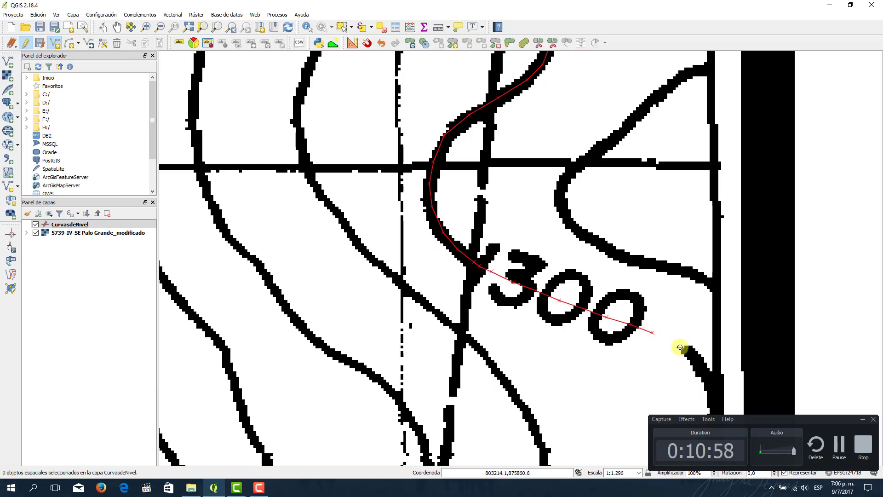
# Start a new contour segment snapped to the end point of the line crossing the 1300 label
pyautogui.moveTo(600, 323); pyautogui.dragTo(548, 308)
pyautogui.scroll(3, 532, 306)
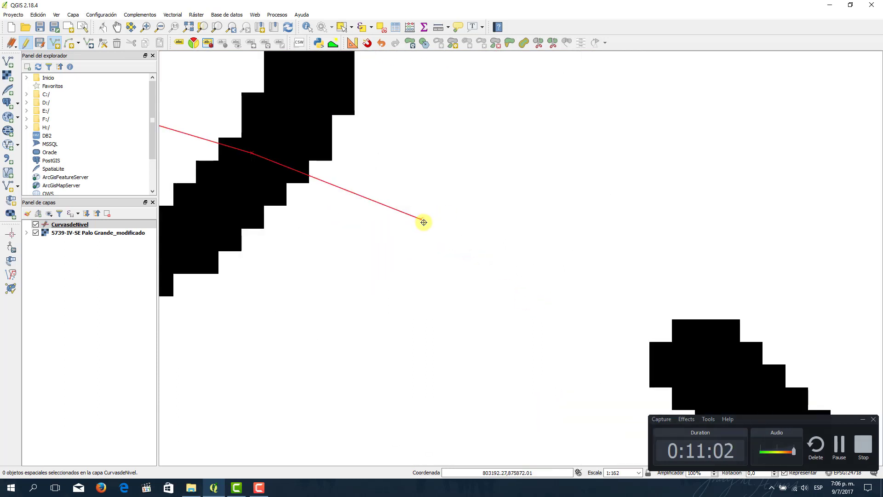
pyautogui.scroll(4, 420, 219)
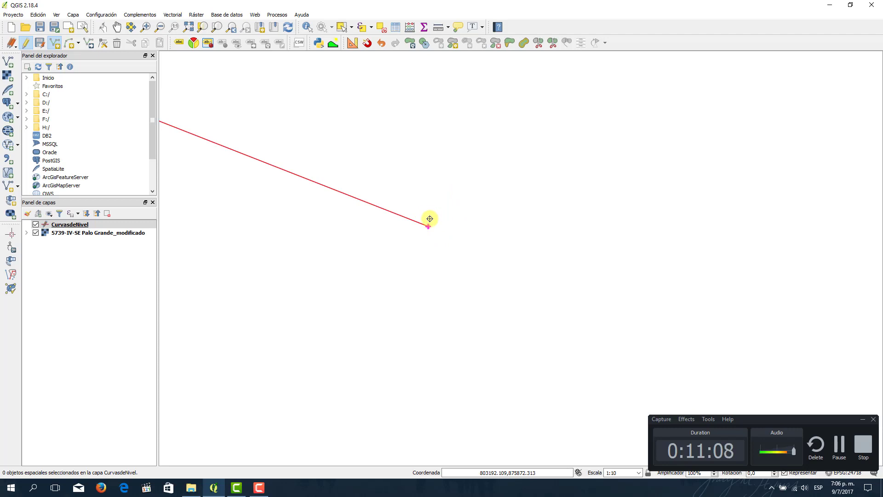
pyautogui.click(429, 227)
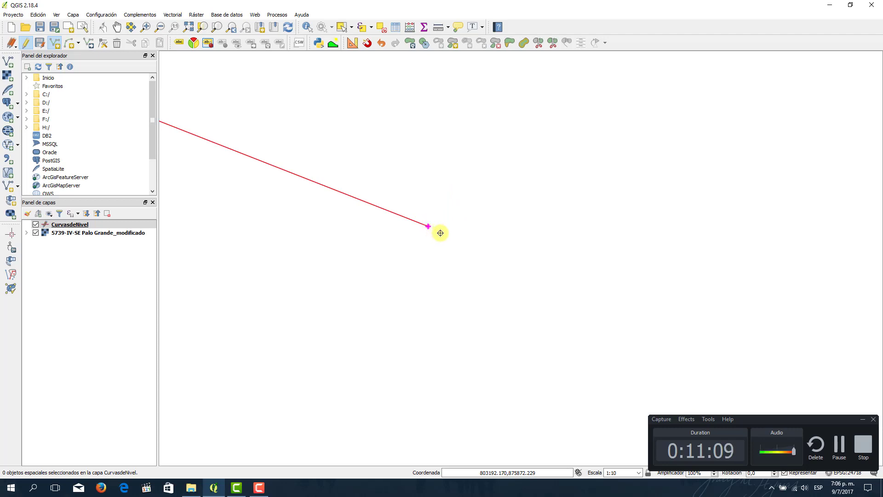
pyautogui.click(512, 282)
pyautogui.scroll(-6, 513, 282)
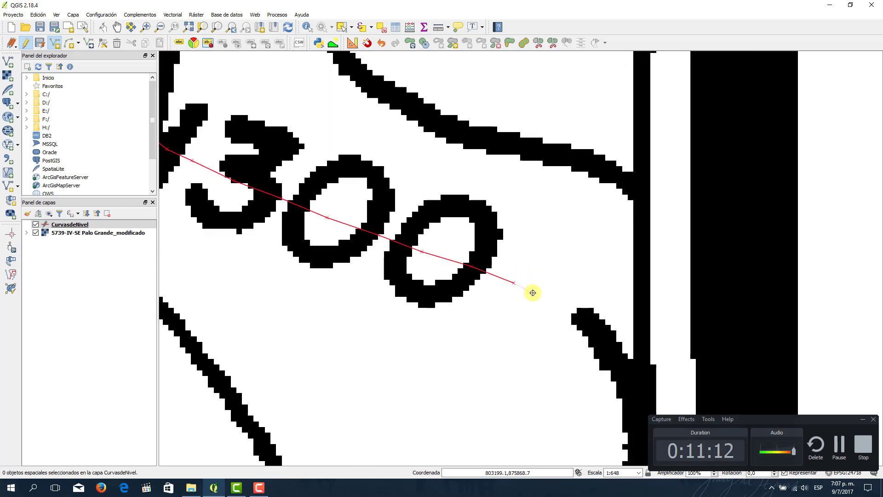
# Trace the contour from the 1300 label down to where it meets the map frame, and accept the segment's attributes
pyautogui.click(575, 316)
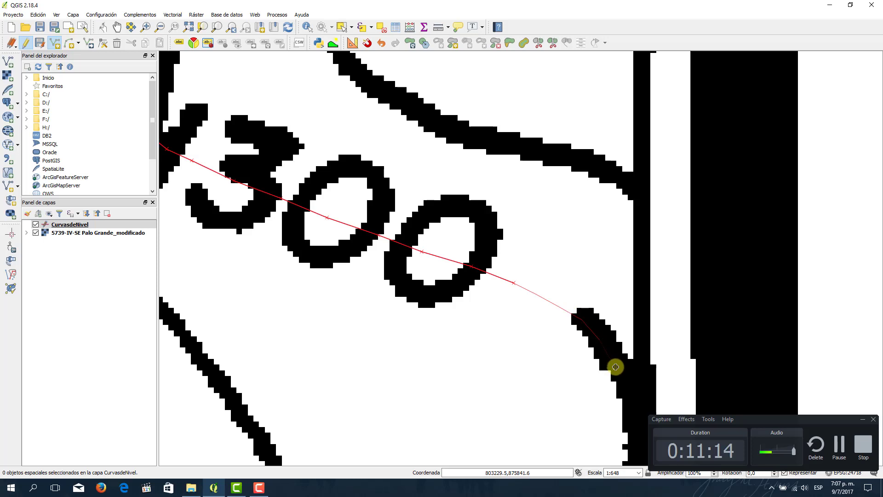
pyautogui.press('space')
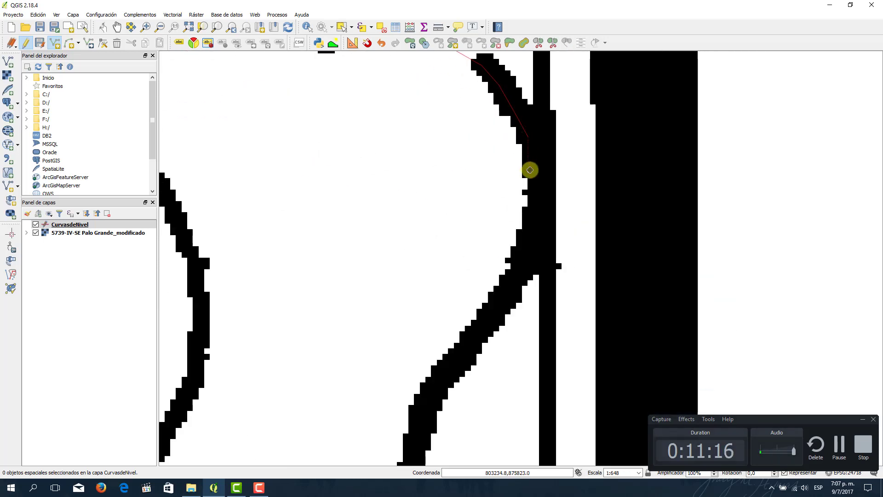
pyautogui.scroll(-1, 530, 170)
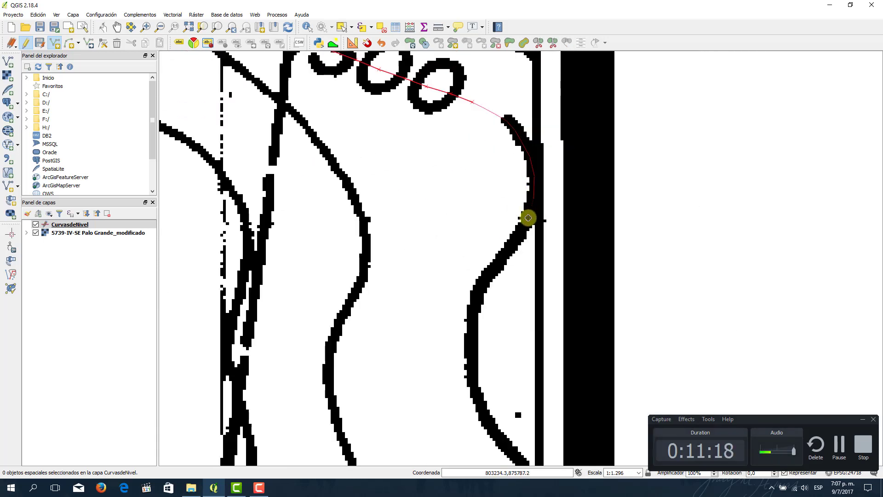
pyautogui.moveTo(528, 217)
pyautogui.mouseDown()
pyautogui.moveTo(485, 274)
pyautogui.moveTo(470, 319)
pyautogui.moveTo(478, 382)
pyautogui.moveTo(494, 414)
pyautogui.moveTo(450, 267)
pyautogui.moveTo(457, 294)
pyautogui.mouseUp()
pyautogui.click(463, 299)
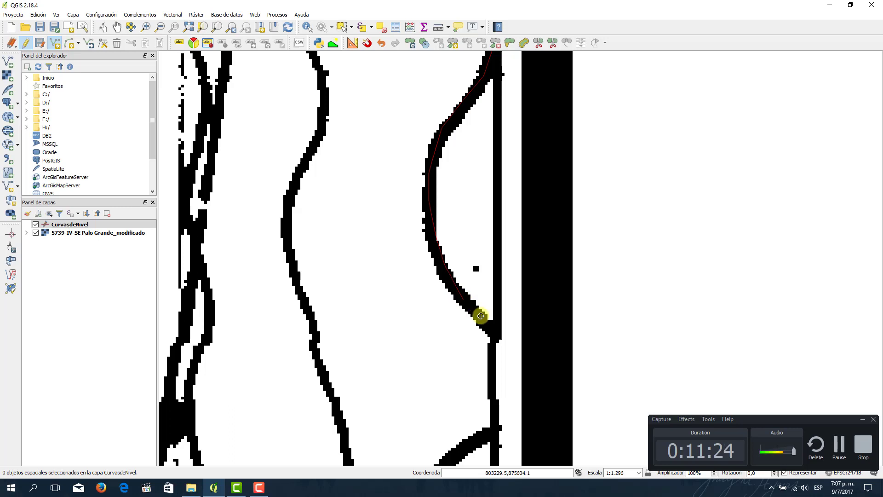
pyautogui.click(482, 316)
pyautogui.rightClick(492, 327)
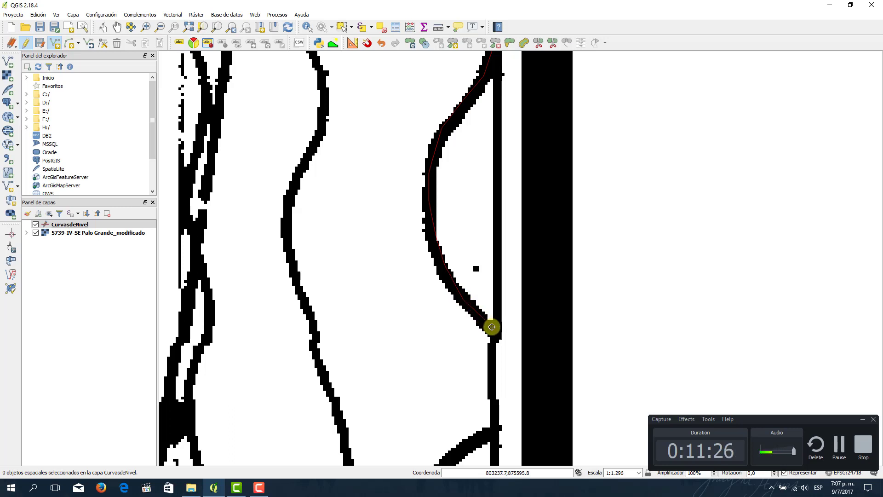
pyautogui.press('Return')
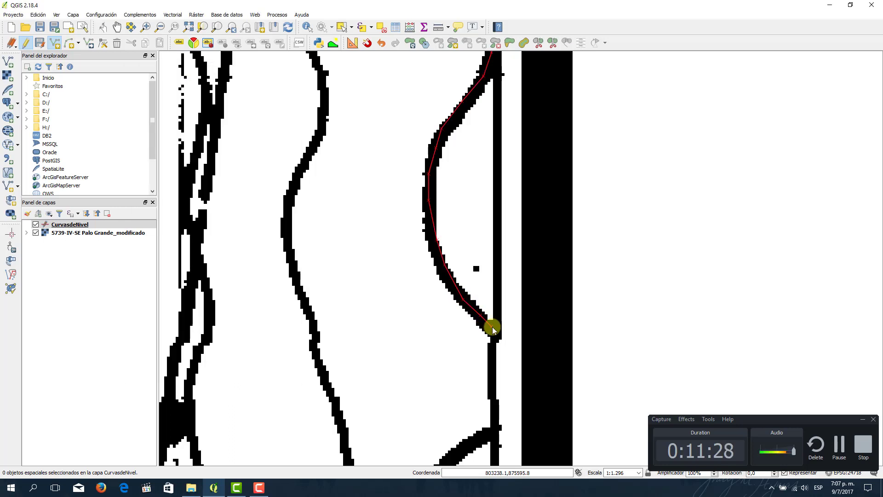
# Save the edits to the CurvasdeNivel layer and end its editing session
pyautogui.moveTo(339, 122); pyautogui.dragTo(384, 167)
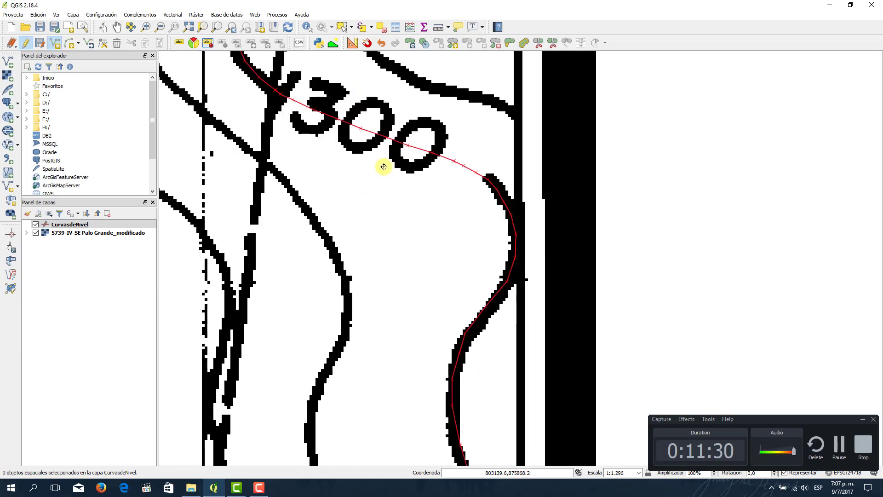
pyautogui.scroll(-1, 385, 167)
pyautogui.moveTo(291, 83); pyautogui.dragTo(296, 145)
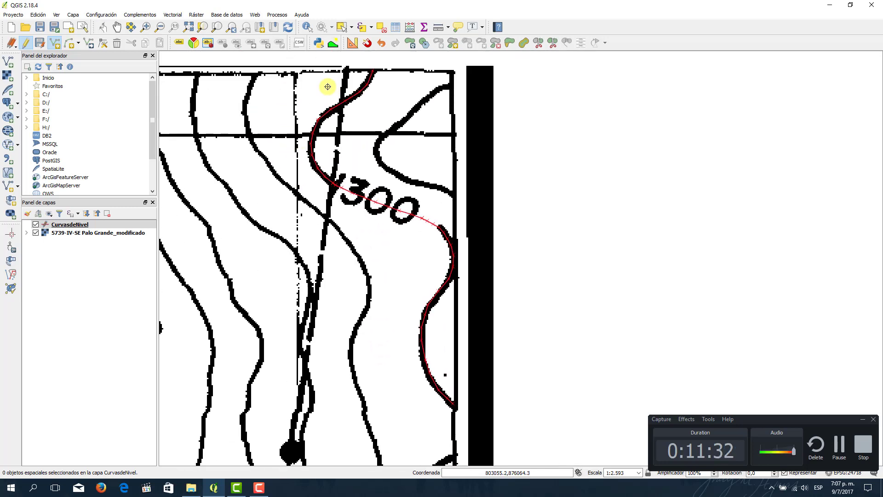
pyautogui.click(54, 42)
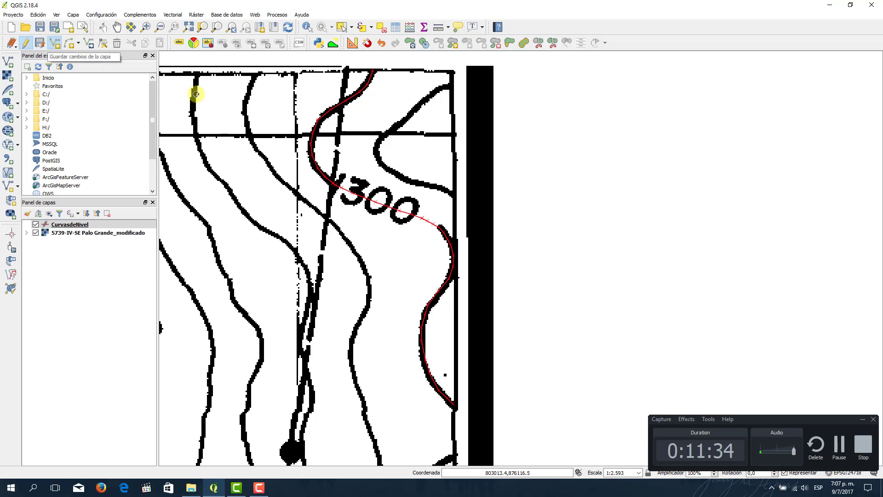
pyautogui.click(37, 44)
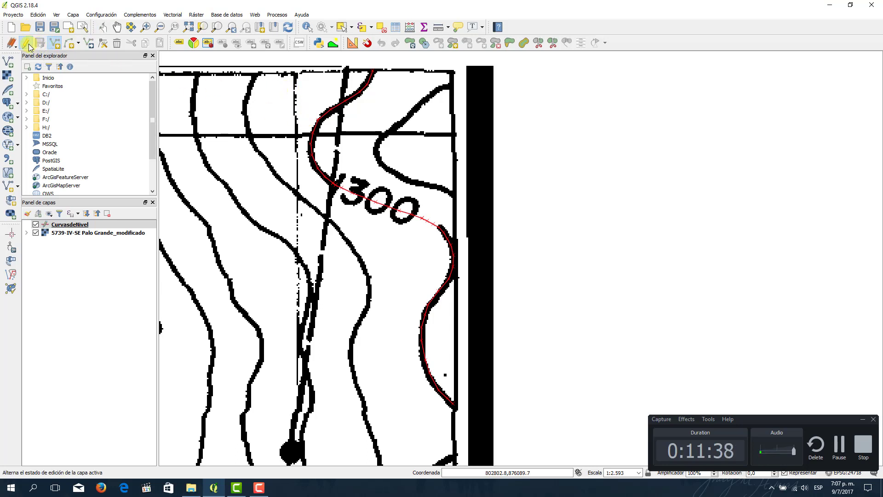
pyautogui.click(28, 45)
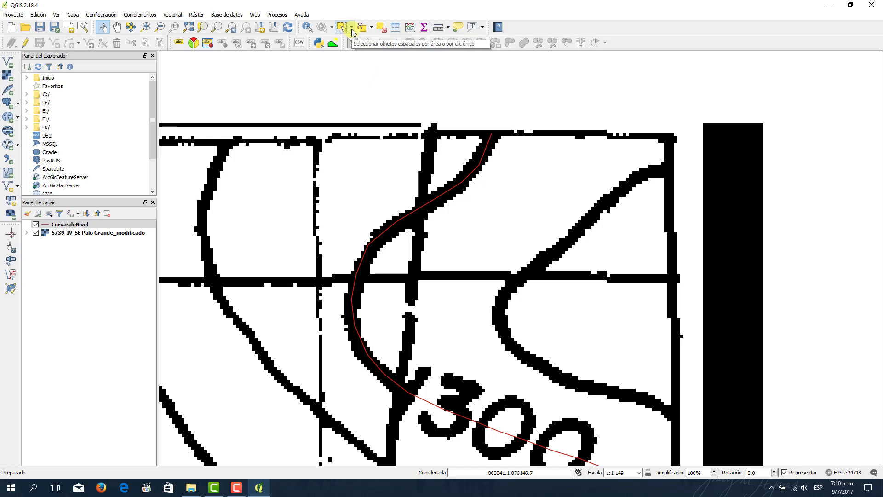
# Select the upper segment of the 1300 contour, above its label, with the area selection tool
pyautogui.click(353, 32)
pyautogui.click(385, 37)
pyautogui.moveTo(410, 179); pyautogui.dragTo(455, 216)
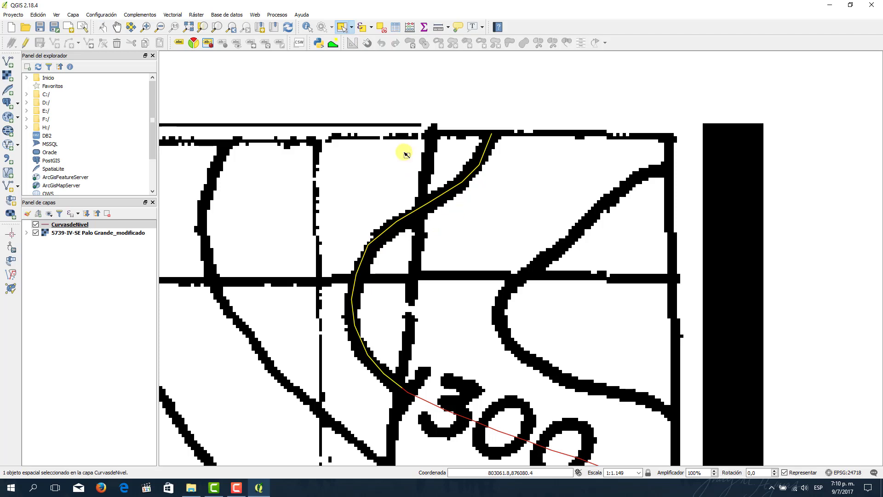
# Hide the 5739-IV-SE Palo Grande_modificado raster and select the 1300 contour's label and lower segments to examine how it is divided
pyautogui.click(35, 233)
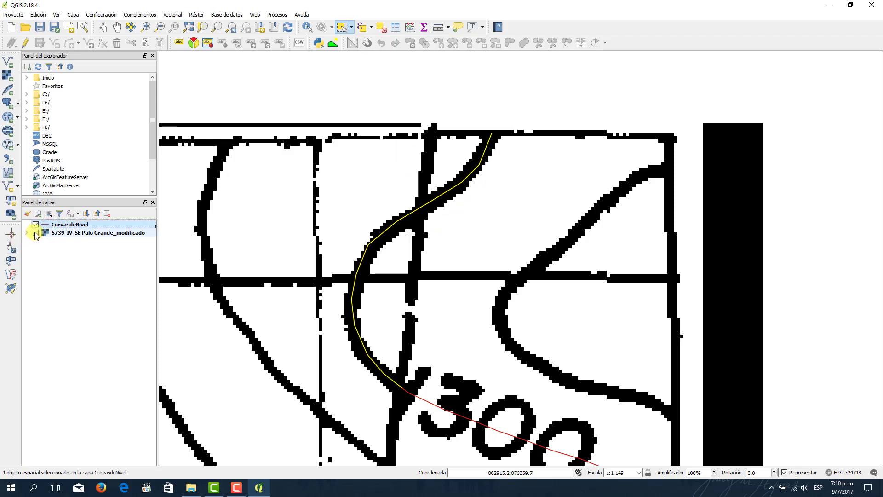
pyautogui.scroll(-1, 436, 229)
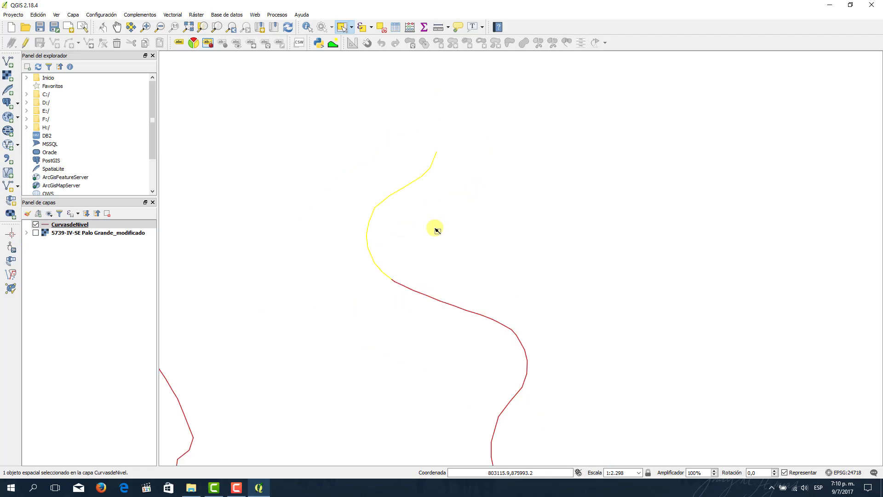
pyautogui.moveTo(408, 261); pyautogui.dragTo(399, 311)
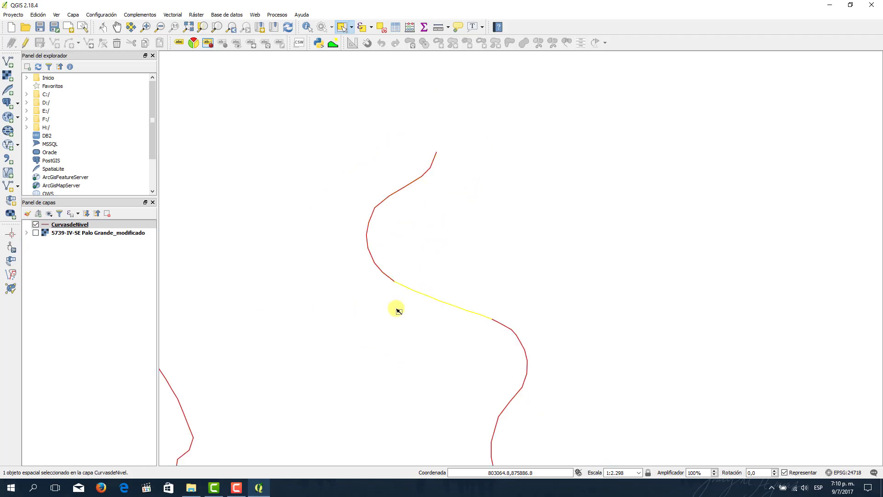
pyautogui.moveTo(542, 310); pyautogui.dragTo(481, 357)
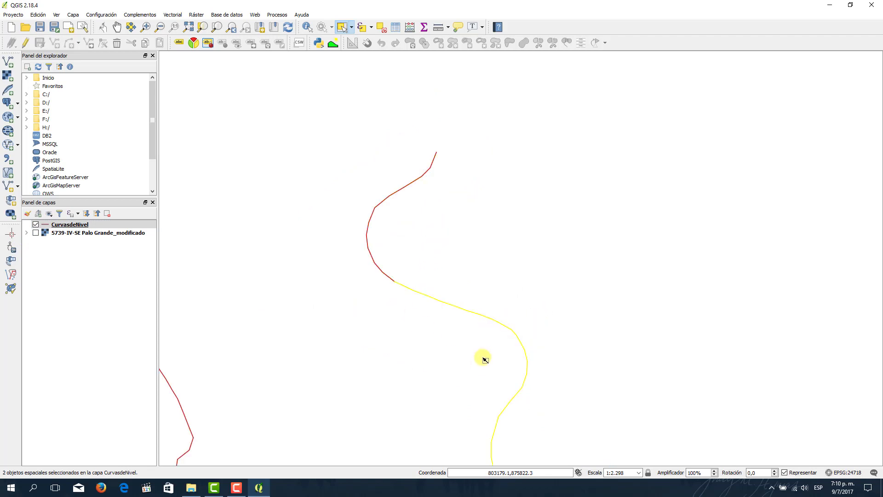
pyautogui.click(575, 242)
pyautogui.moveTo(455, 263); pyautogui.dragTo(401, 343)
pyautogui.moveTo(553, 310); pyautogui.dragTo(462, 390)
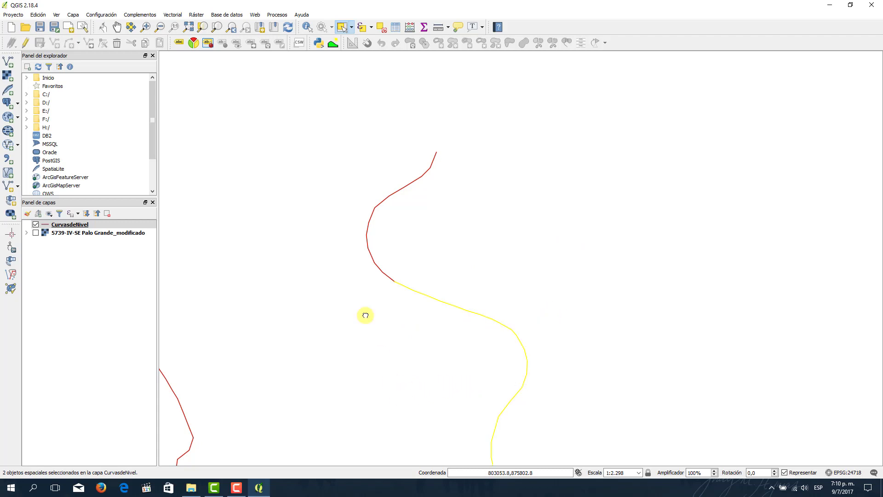
pyautogui.moveTo(365, 315); pyautogui.dragTo(434, 179)
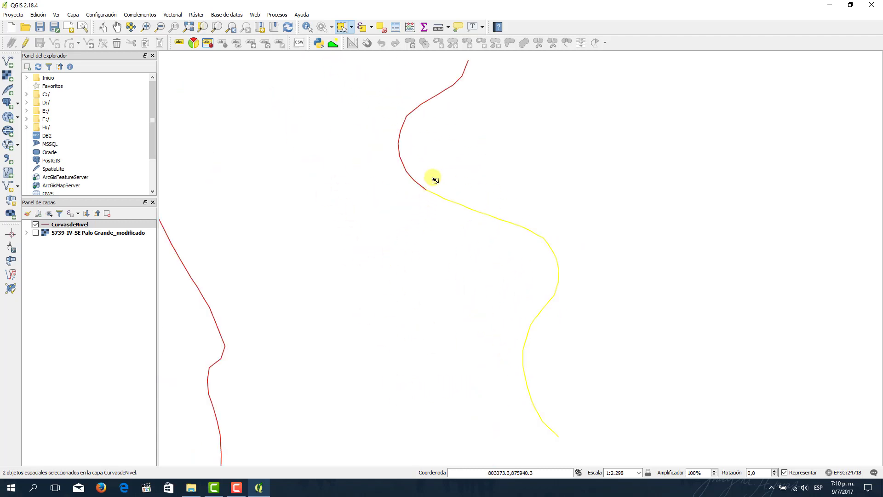
# Clear the selection and select the 1300 contour's upper, short joining and label-crossing segments one by one to examine their junctions
pyautogui.click(418, 193)
pyautogui.click(523, 150)
pyautogui.scroll(2, 449, 167)
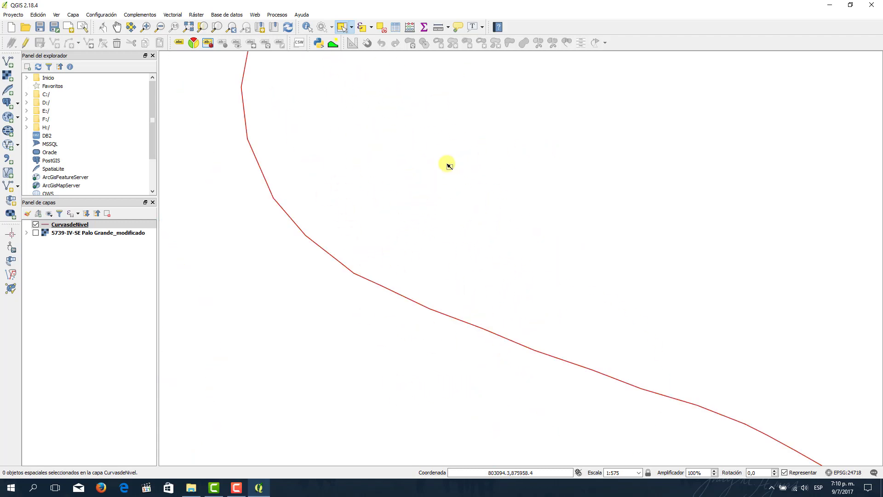
pyautogui.moveTo(228, 79); pyautogui.dragTo(281, 103)
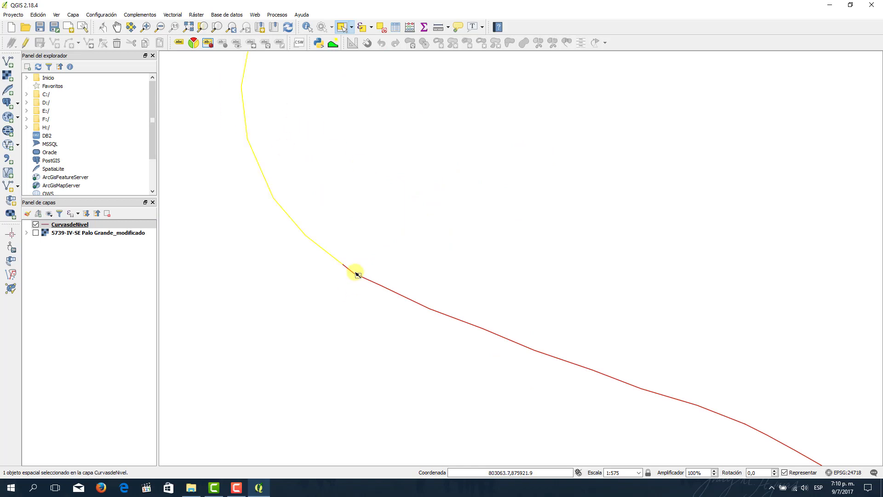
pyautogui.moveTo(352, 266); pyautogui.dragTo(345, 275)
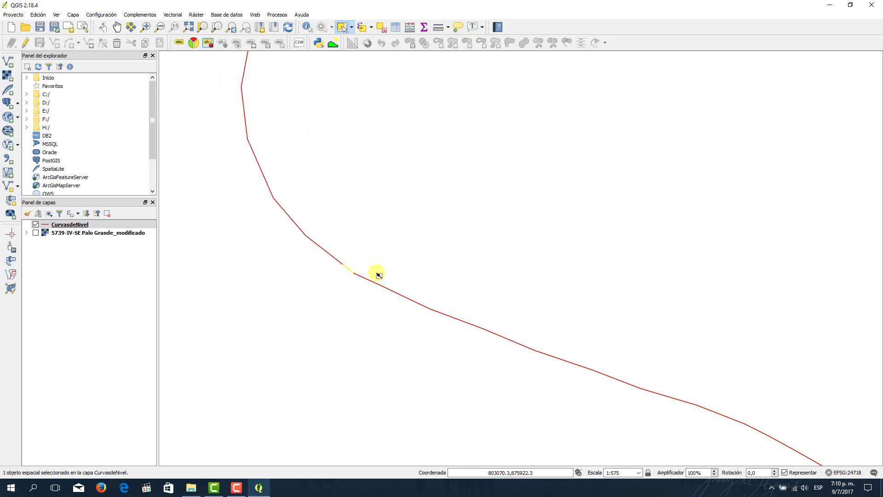
pyautogui.click(365, 292)
pyautogui.moveTo(522, 311); pyautogui.dragTo(365, 207)
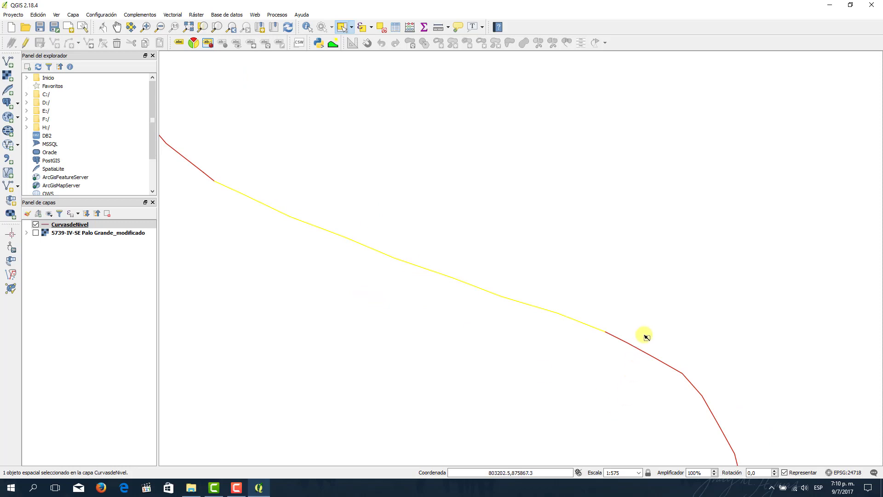
# Select the lower segment of the 1300 contour and show the 5739-IV-SE Palo Grande_modificado raster again
pyautogui.click(649, 358)
pyautogui.scroll(-2, 547, 200)
pyautogui.moveTo(515, 178); pyautogui.dragTo(481, 280)
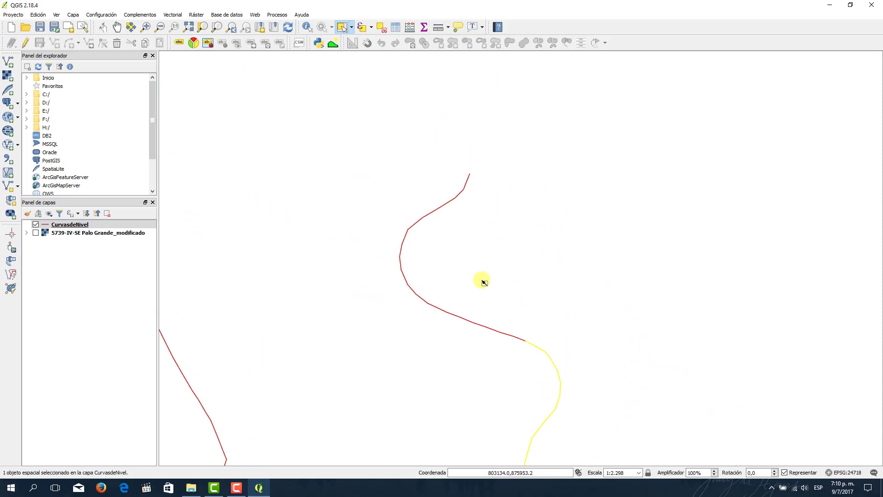
pyautogui.click(35, 234)
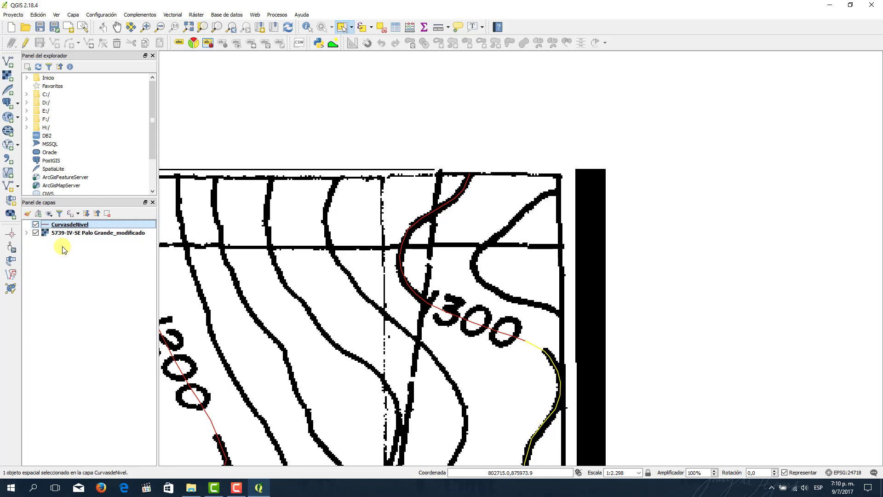
# Select the upper segment of the 1300 contour and then all of its segments together to compare them
pyautogui.moveTo(433, 182); pyautogui.dragTo(473, 211)
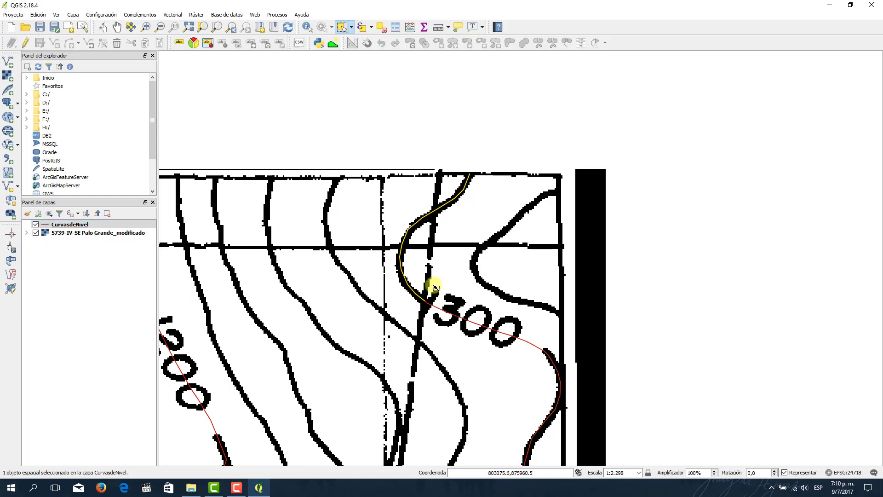
pyautogui.moveTo(430, 307); pyautogui.dragTo(427, 335)
pyautogui.moveTo(370, 249); pyautogui.dragTo(642, 397)
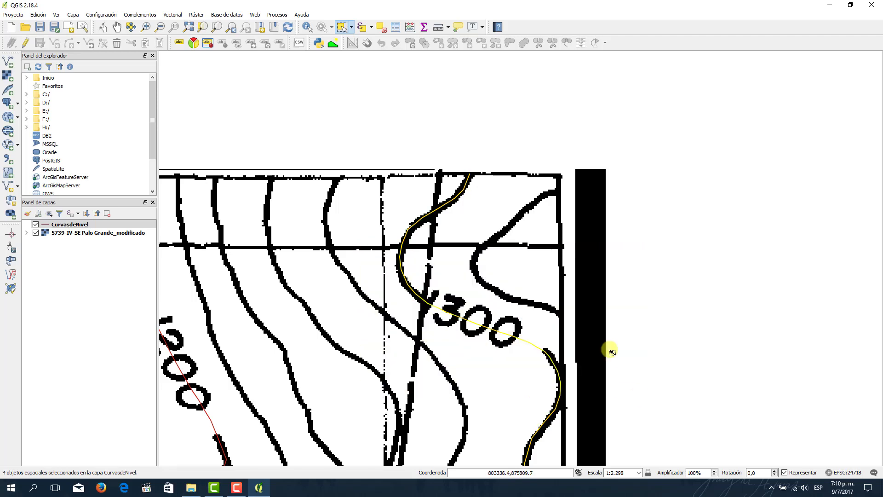
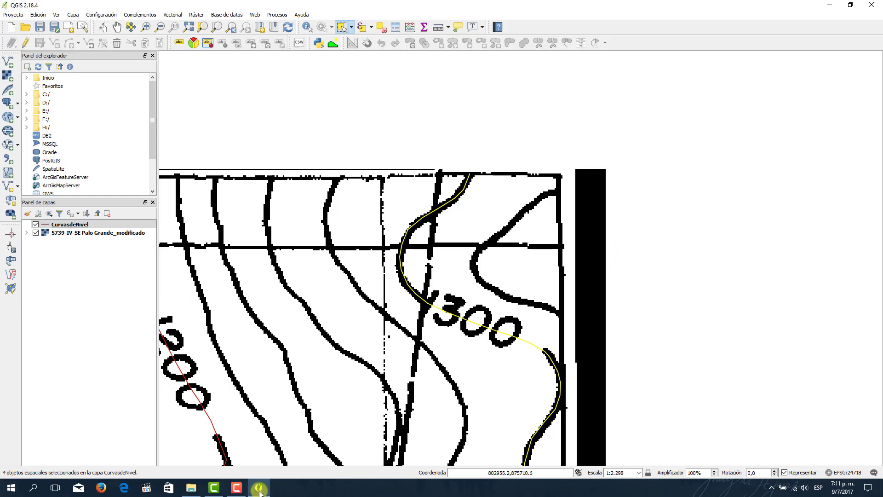
pyautogui.click(236, 487)
pyautogui.click(834, 448)
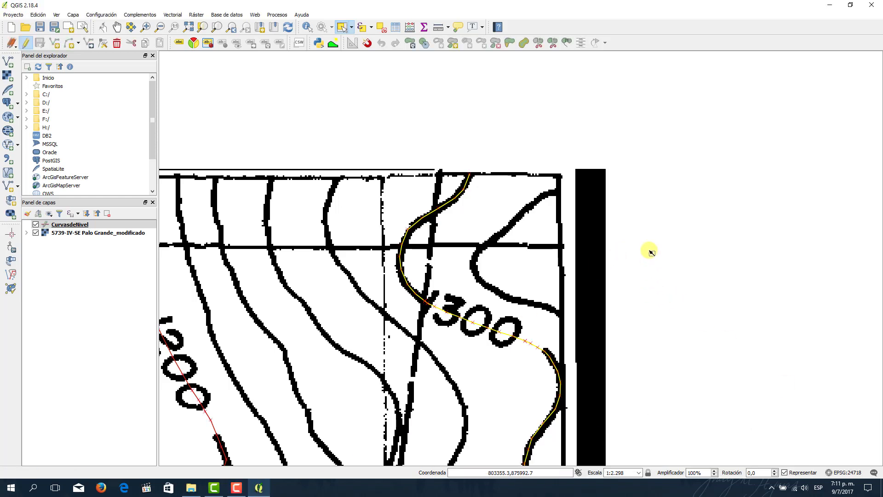
# Enable editing of the CurvasdeNivel layer and select all segments of the 1300 contour together with the area selection
pyautogui.click(26, 42)
pyautogui.click(27, 42)
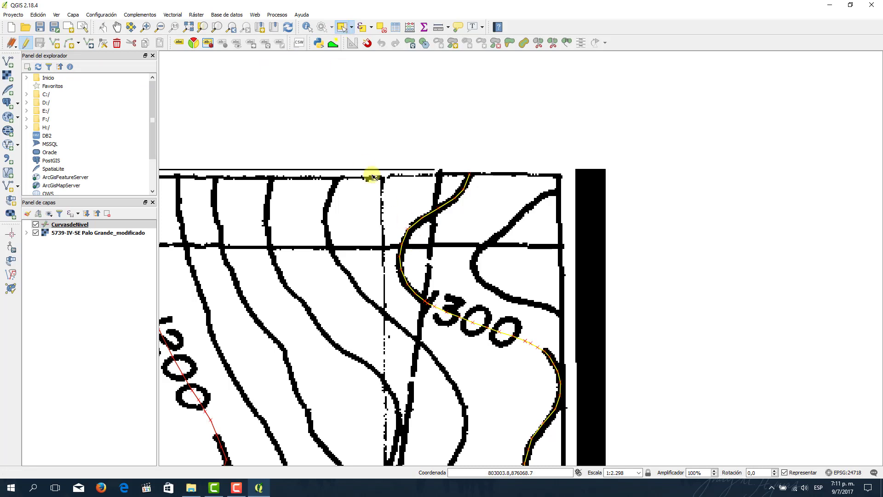
pyautogui.moveTo(366, 152); pyautogui.dragTo(612, 443)
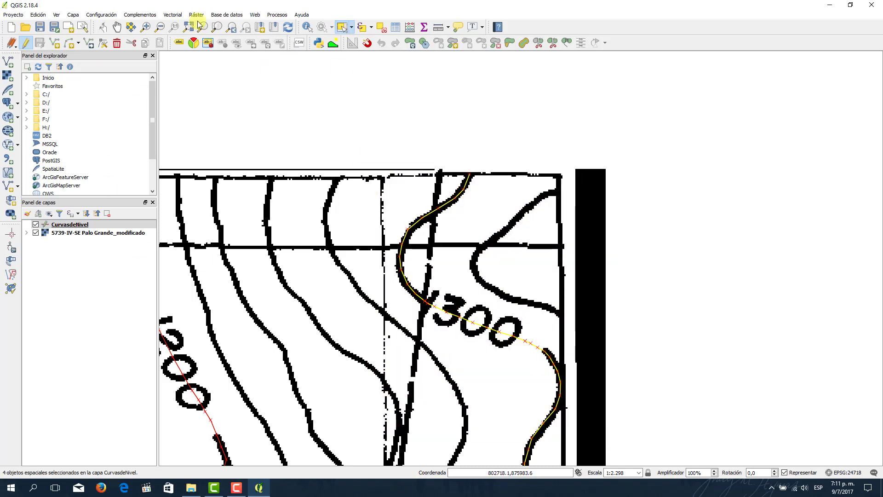
pyautogui.click(381, 27)
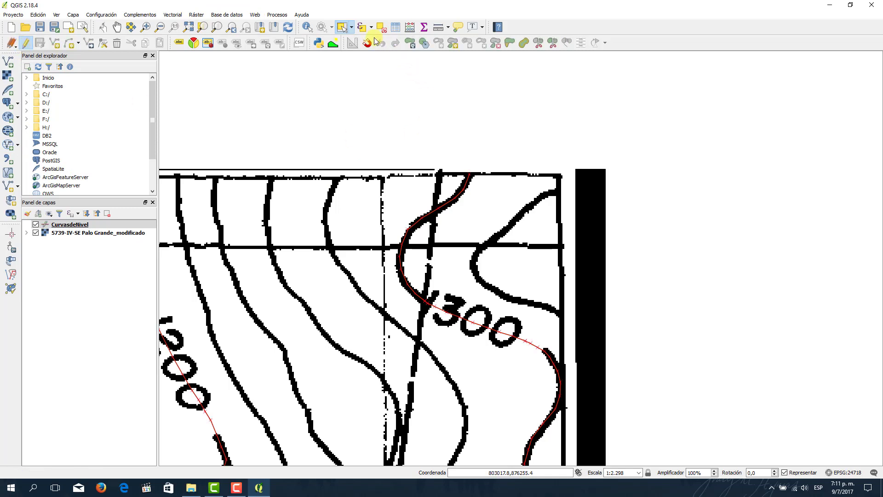
pyautogui.click(343, 27)
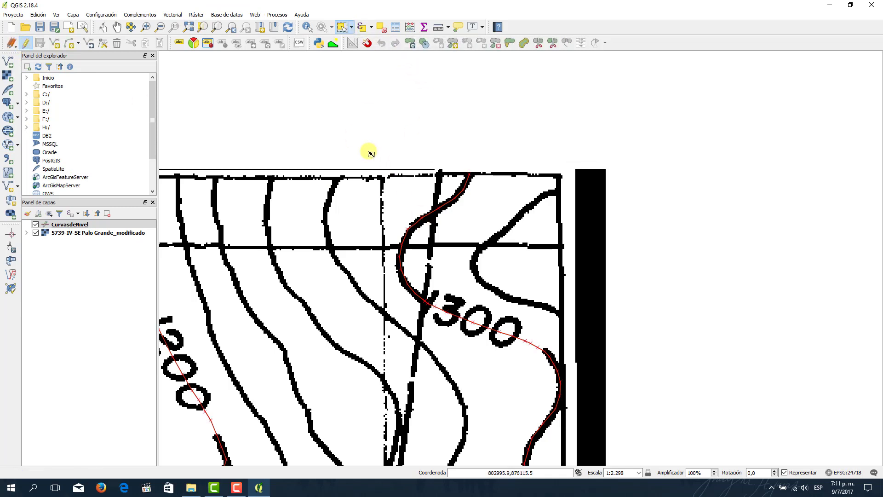
pyautogui.moveTo(360, 146); pyautogui.dragTo(619, 453)
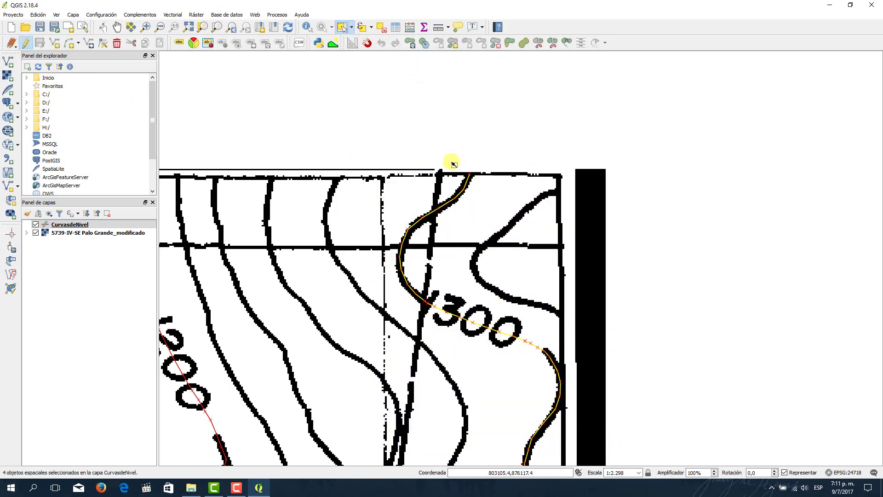
# Merge the selected segments of the 1300 contour into a single feature, keeping 1300 as its Cota
pyautogui.scroll(-1, 593, 175)
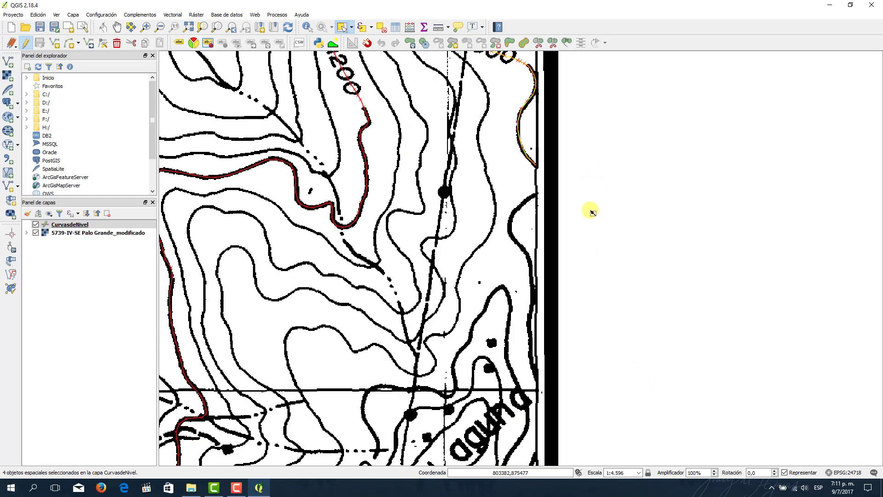
pyautogui.moveTo(588, 209); pyautogui.dragTo(563, 229)
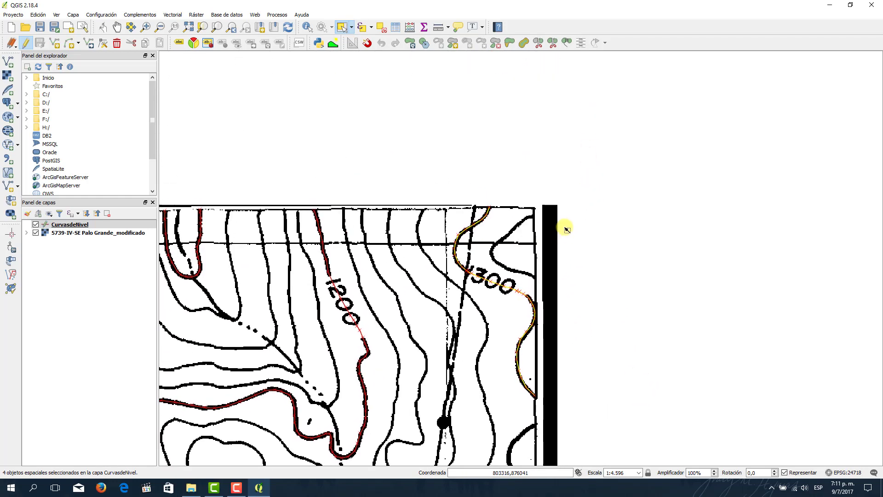
pyautogui.click(568, 43)
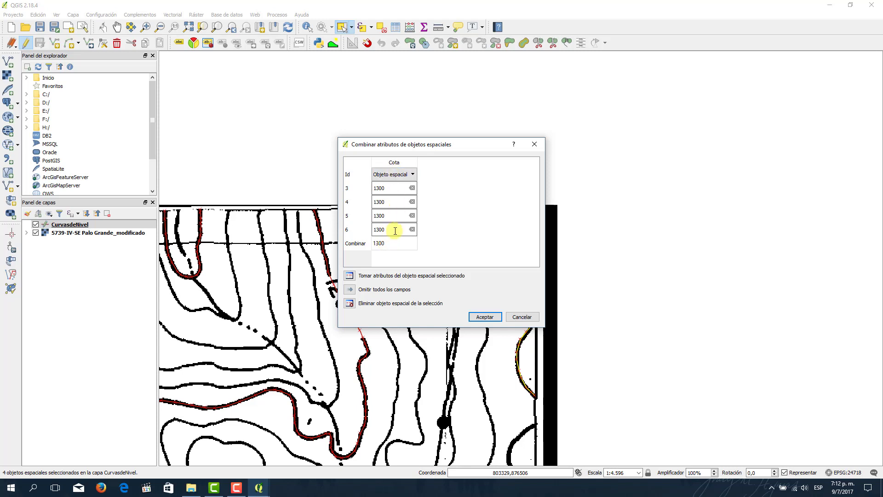
pyautogui.click(485, 317)
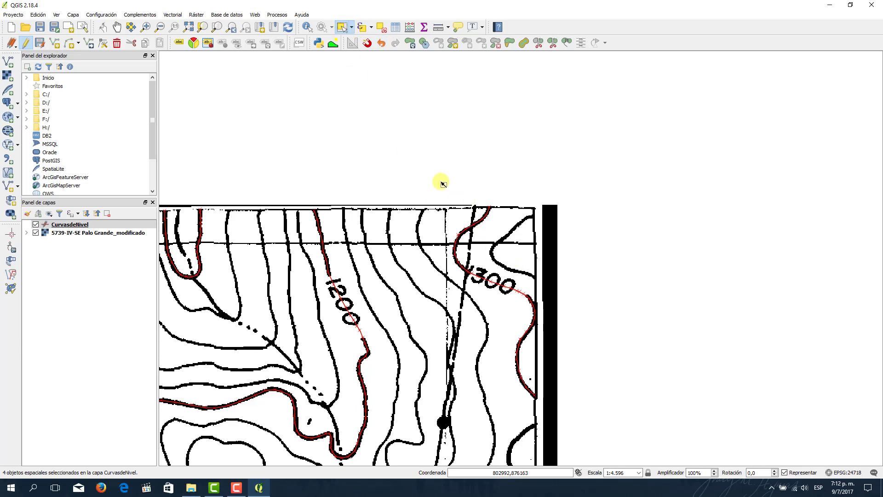
# Select the merged 1300 contour to check that it is one feature, and save the layer edits
pyautogui.moveTo(442, 181); pyautogui.dragTo(571, 369)
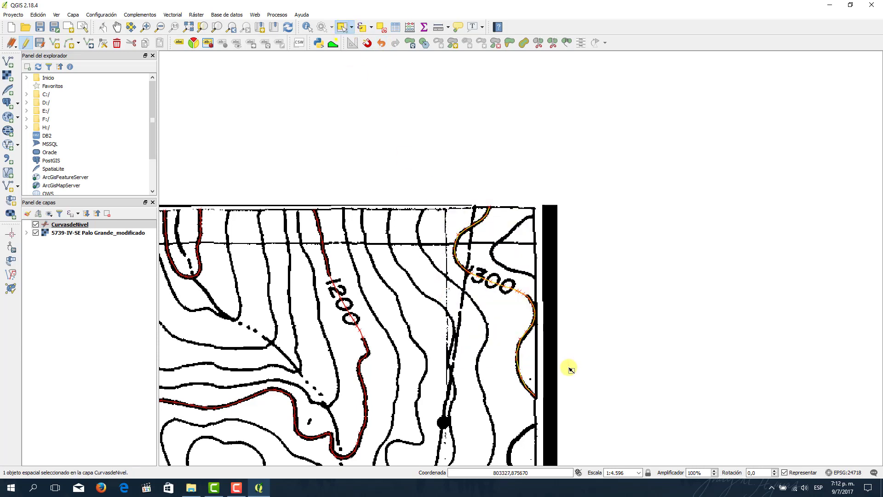
pyautogui.click(459, 203)
pyautogui.moveTo(496, 218); pyautogui.dragTo(500, 214)
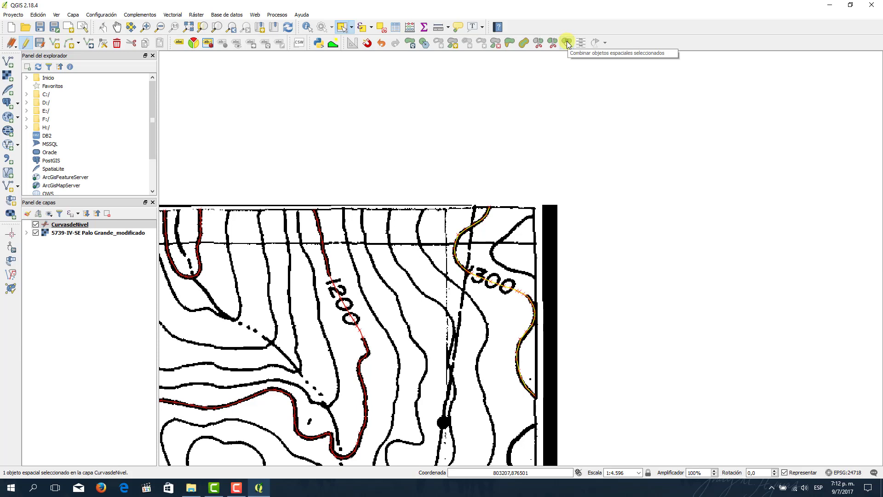
pyautogui.click(41, 43)
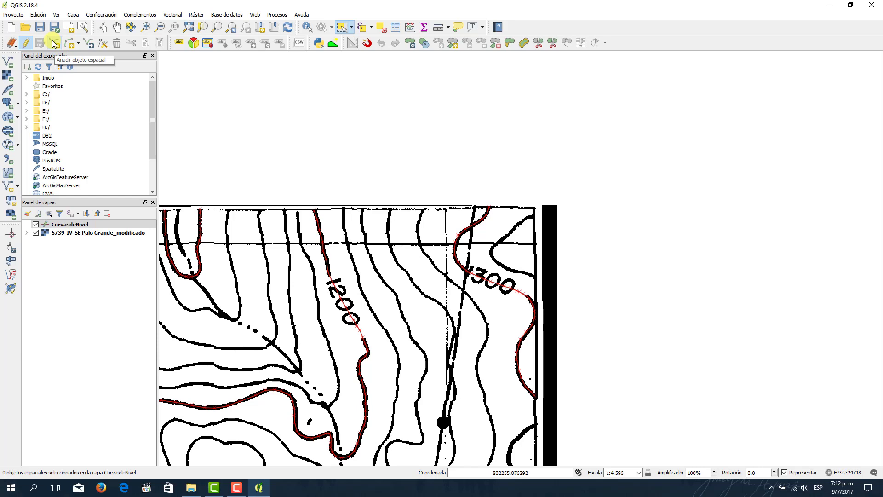
# Start a new line at the northern tip of the closed 1300 contour around Cerro La Laguna and trace its eastern side to the hill's lettering
pyautogui.click(54, 43)
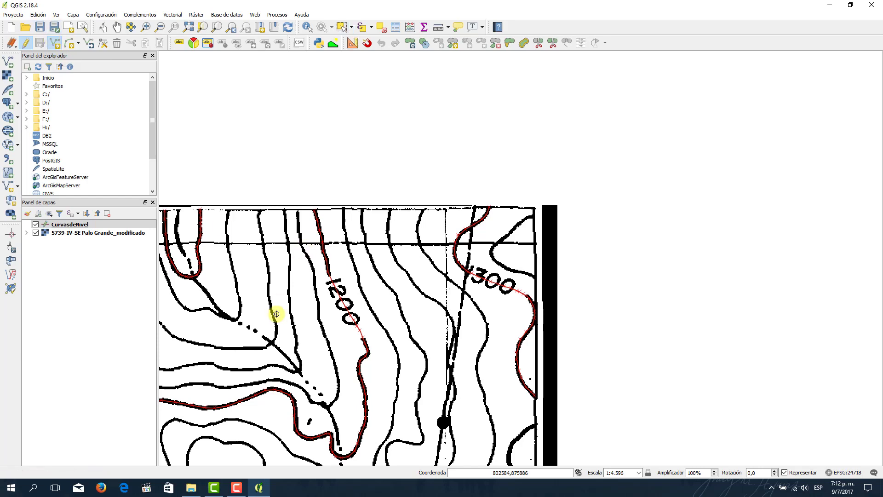
pyautogui.moveTo(278, 311); pyautogui.dragTo(411, 227)
pyautogui.moveTo(420, 325); pyautogui.dragTo(345, 144)
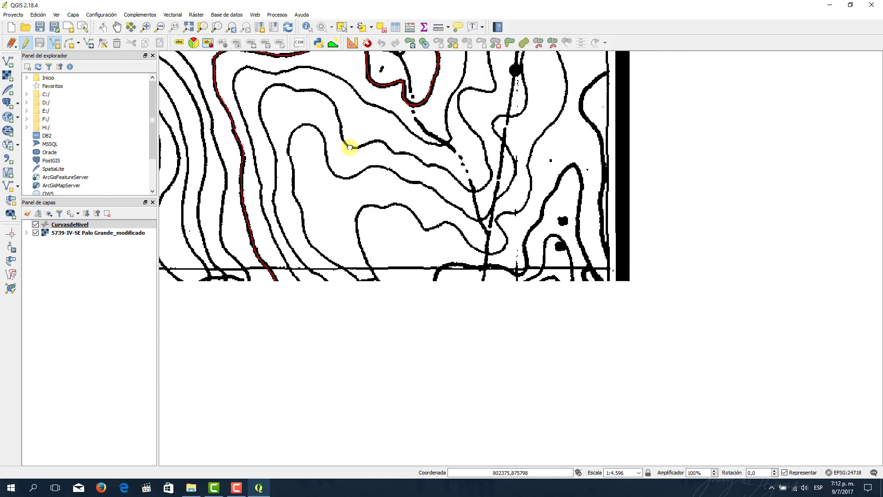
pyautogui.scroll(-1, 369, 202)
pyautogui.scroll(1, 395, 271)
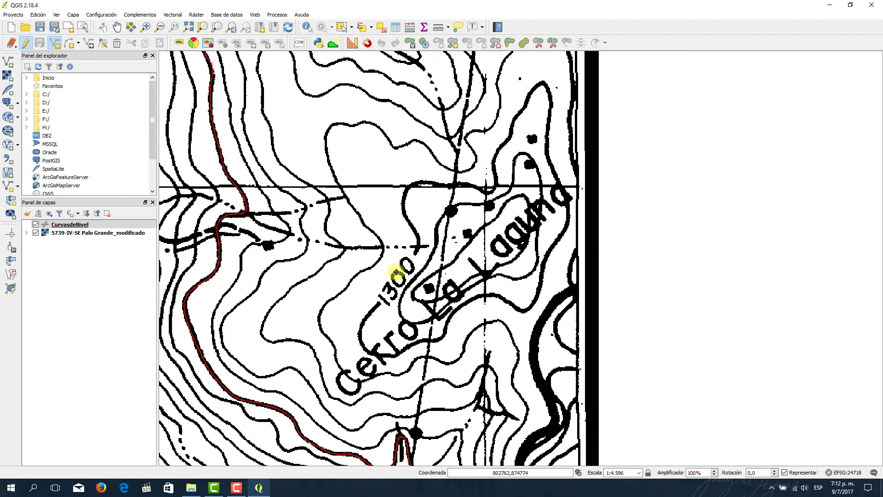
pyautogui.scroll(1, 372, 326)
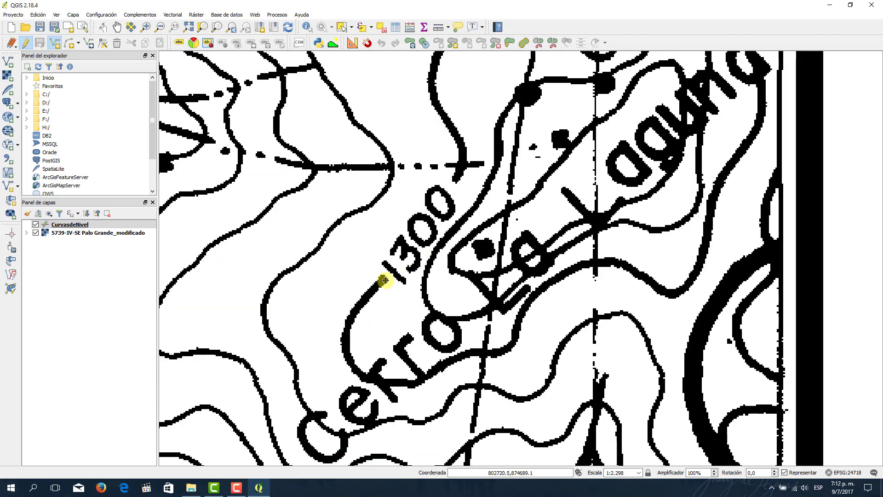
pyautogui.moveTo(824, 138); pyautogui.dragTo(644, 319)
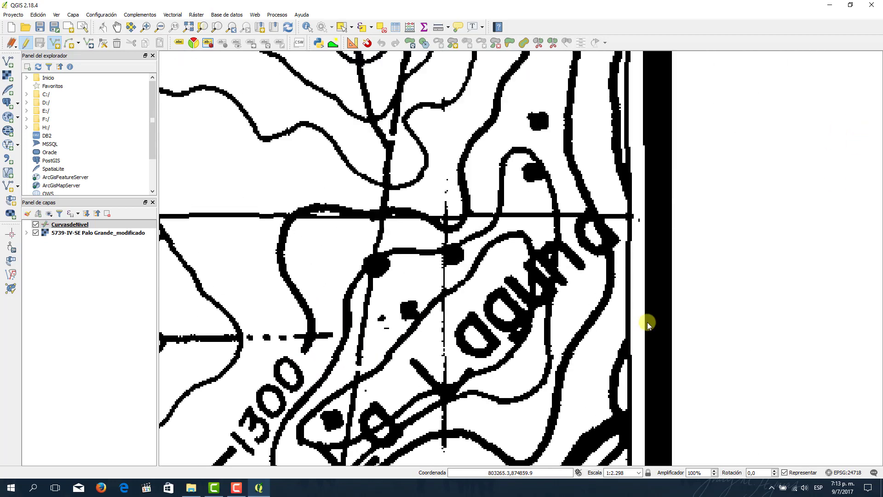
pyautogui.moveTo(558, 142); pyautogui.dragTo(509, 340)
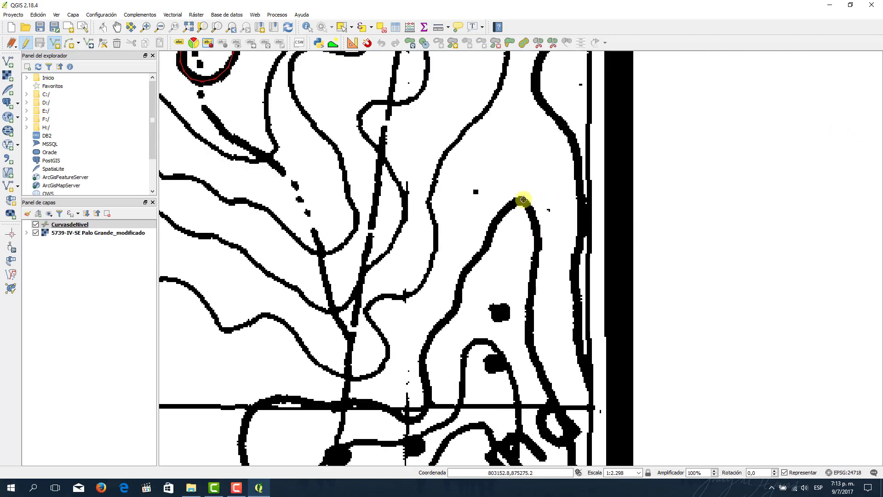
pyautogui.click(523, 199)
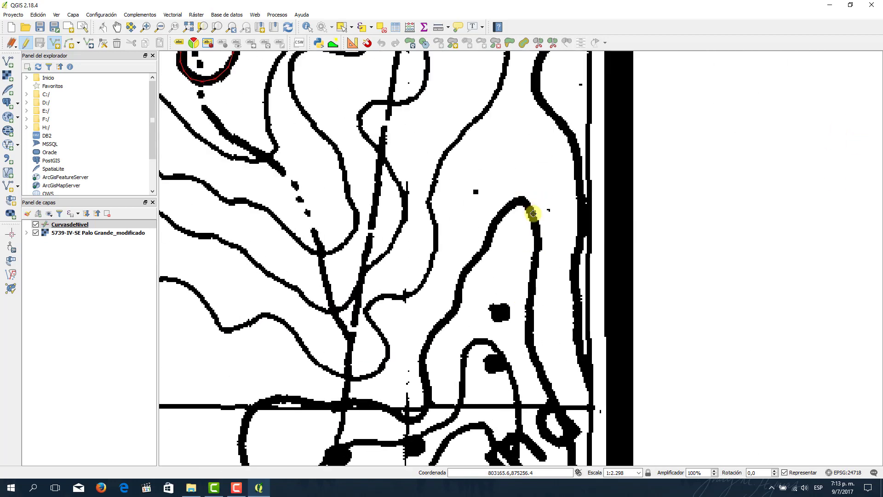
pyautogui.click(535, 251)
pyautogui.click(529, 306)
pyautogui.click(530, 346)
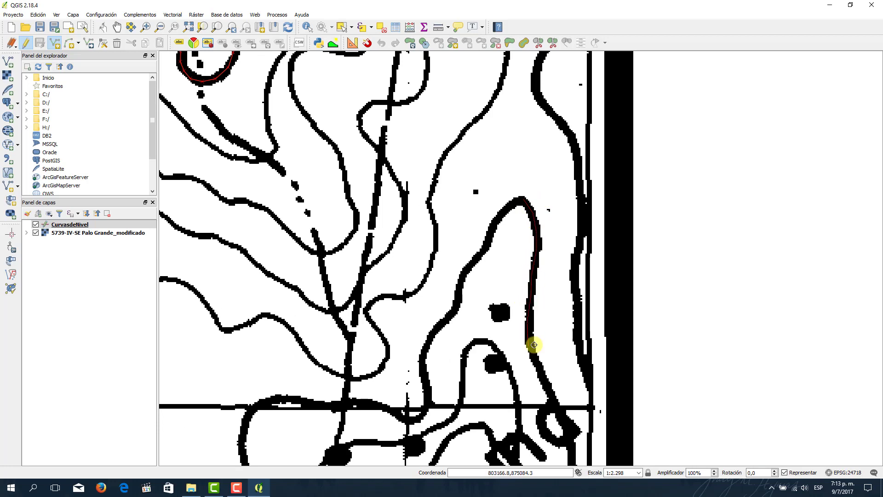
pyautogui.click(537, 364)
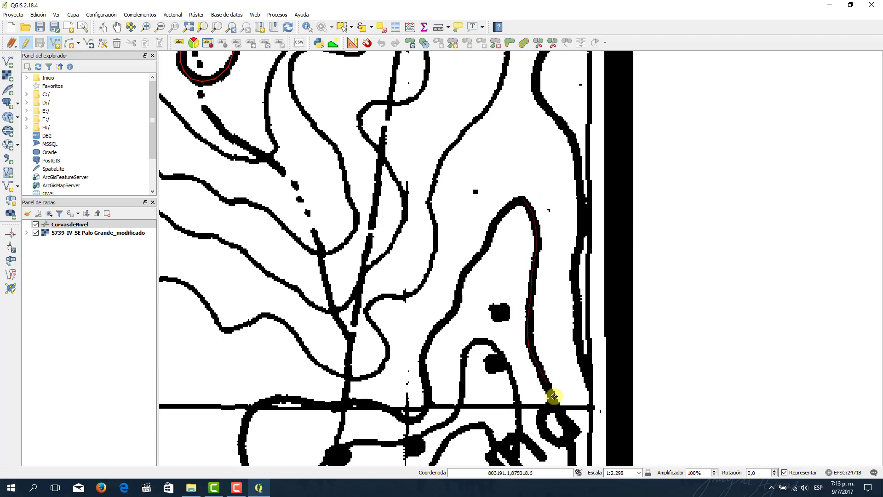
pyautogui.click(572, 434)
# Continue tracing the closed contour along its southern side, through the 1300 label and back up its western side
pyautogui.moveTo(572, 435); pyautogui.dragTo(552, 223)
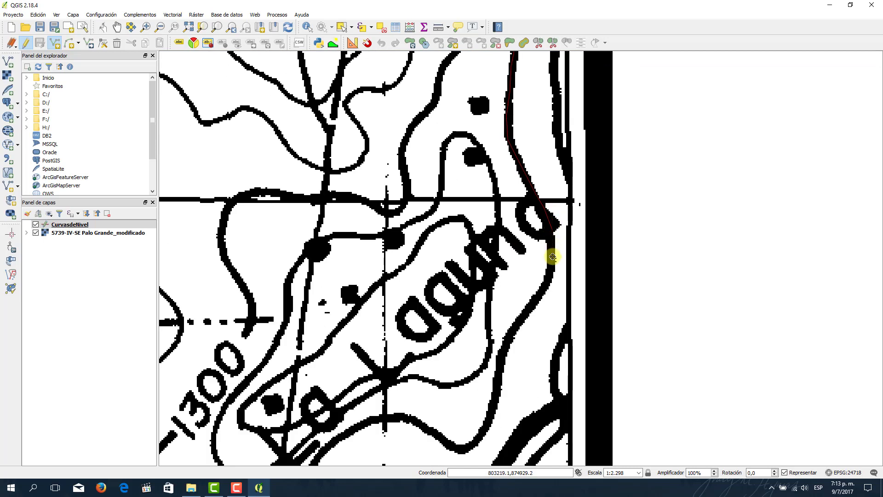
pyautogui.click(547, 291)
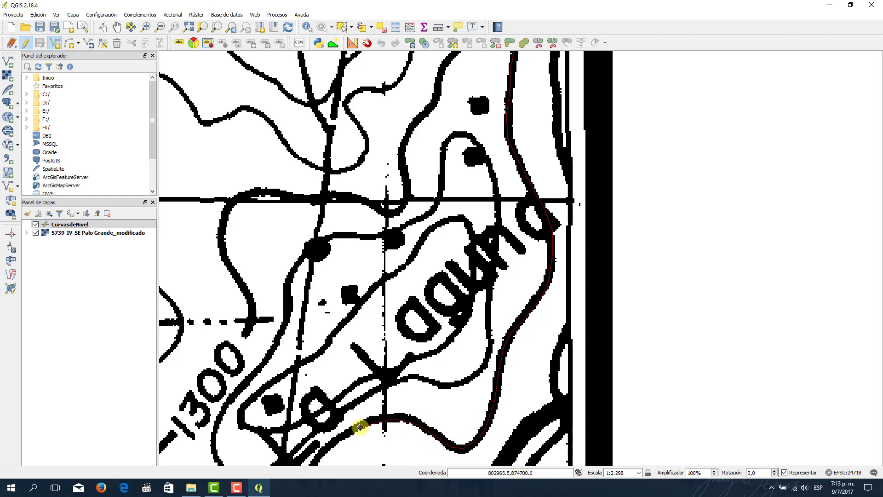
pyautogui.moveTo(380, 388); pyautogui.dragTo(596, 230)
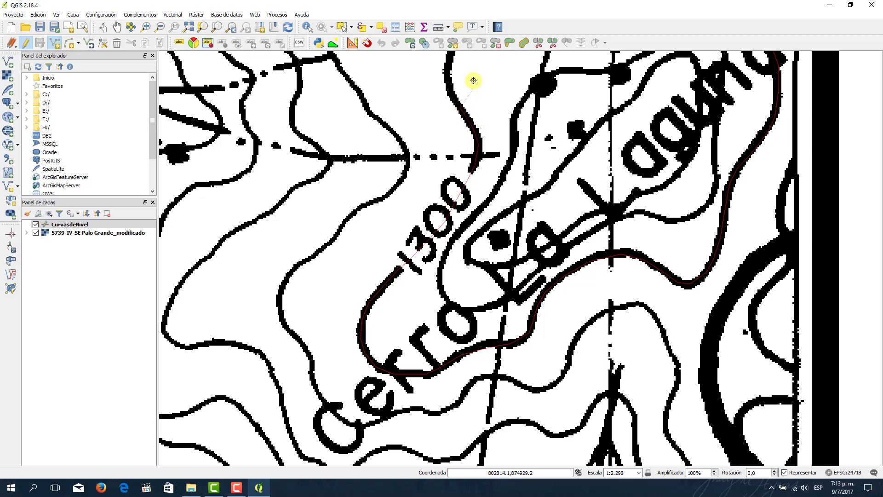
pyautogui.moveTo(474, 79); pyautogui.dragTo(450, 278)
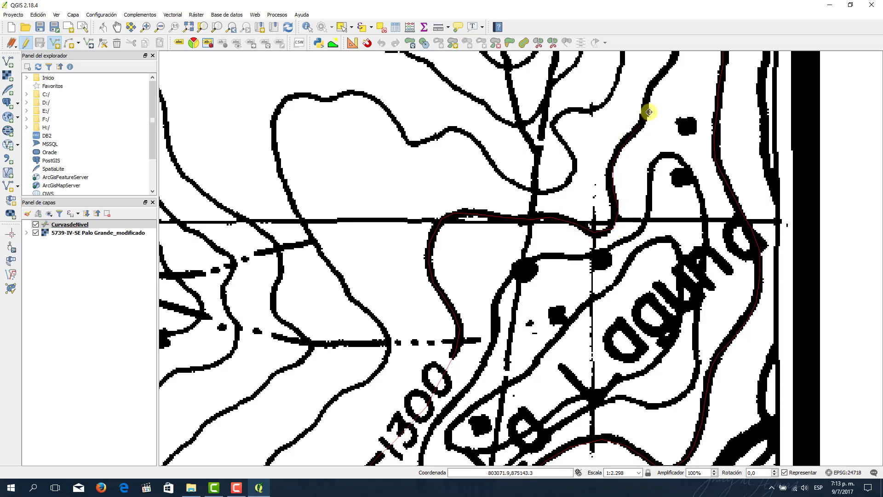
pyautogui.press('space')
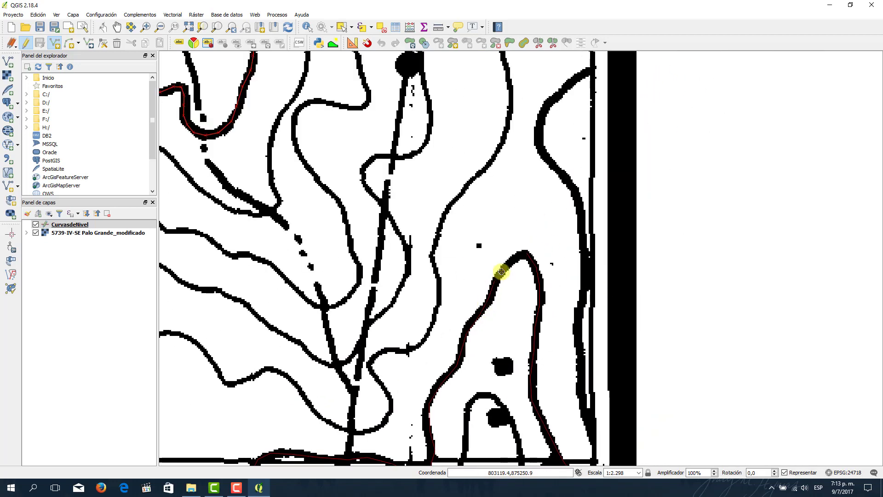
# Finish the contour line just short of its start point at the northern tip and give it a Cota of 1300
pyautogui.scroll(2, 512, 261)
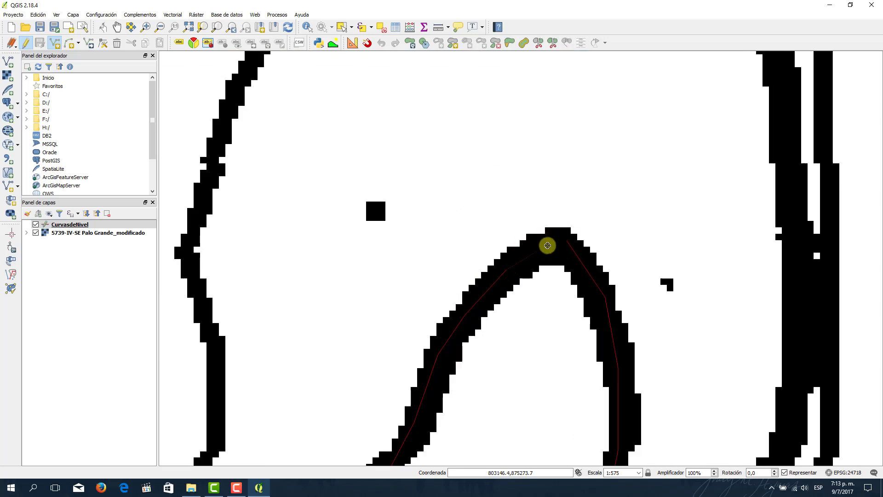
pyautogui.scroll(1, 552, 241)
pyautogui.scroll(1, 553, 241)
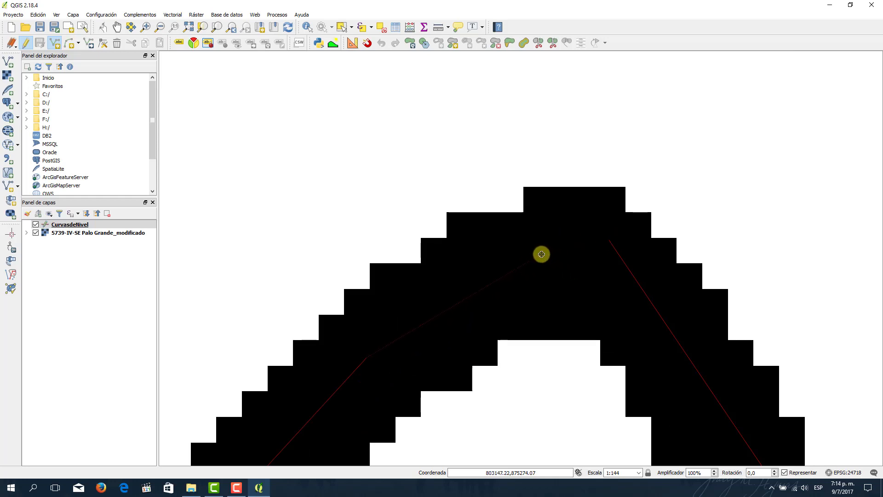
pyautogui.click(541, 254)
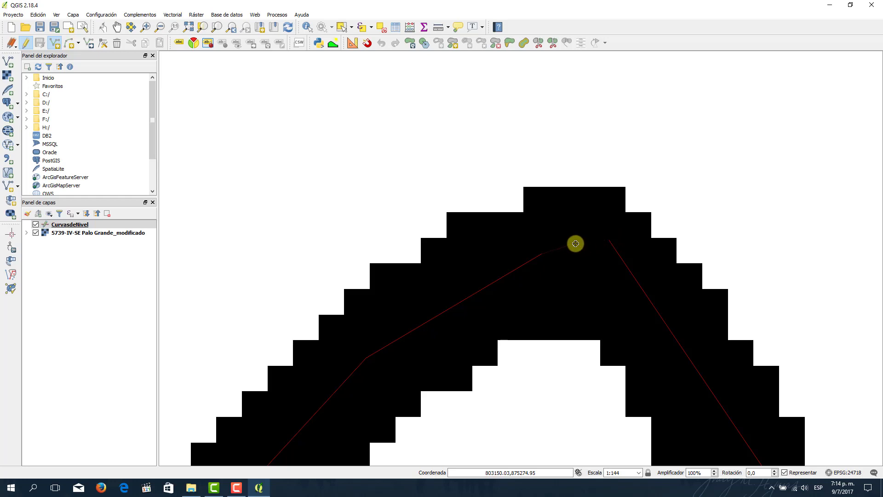
pyautogui.rightClick(575, 243)
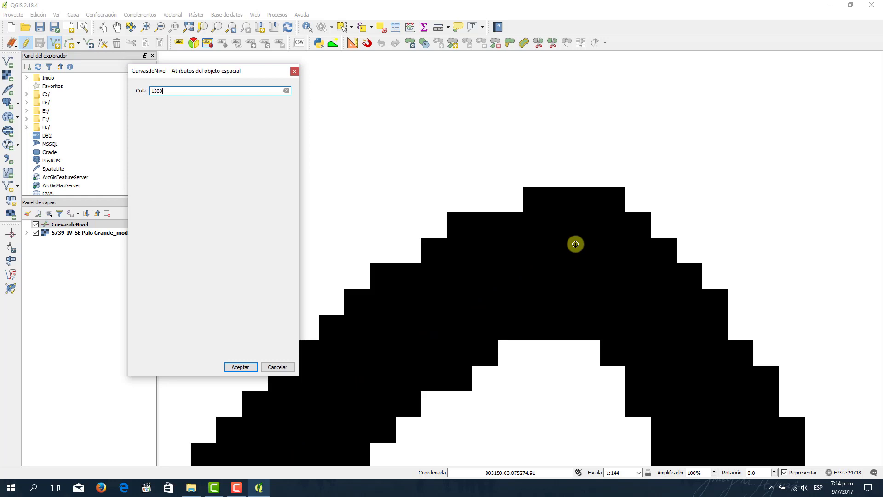
pyautogui.press('Return')
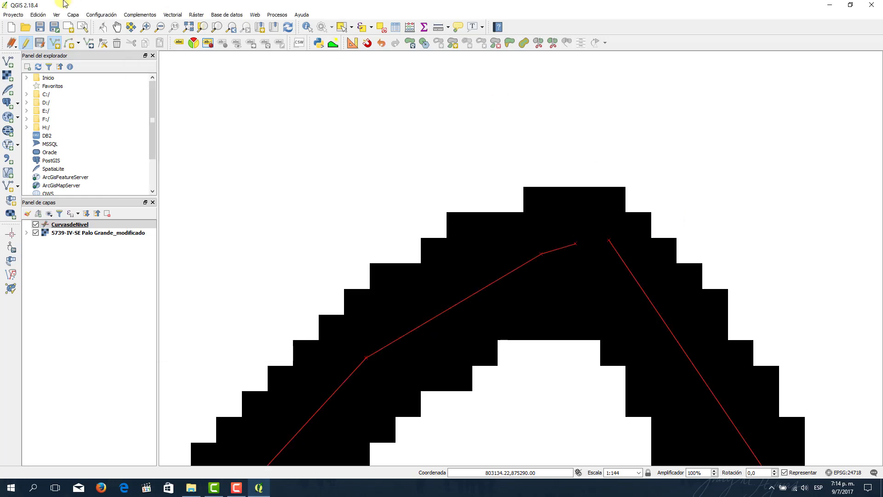
# Review the snapping options for the current layer, including the snap mode and tolerance, and accept them as they are
pyautogui.click(137, 16)
pyautogui.moveTo(103, 17)
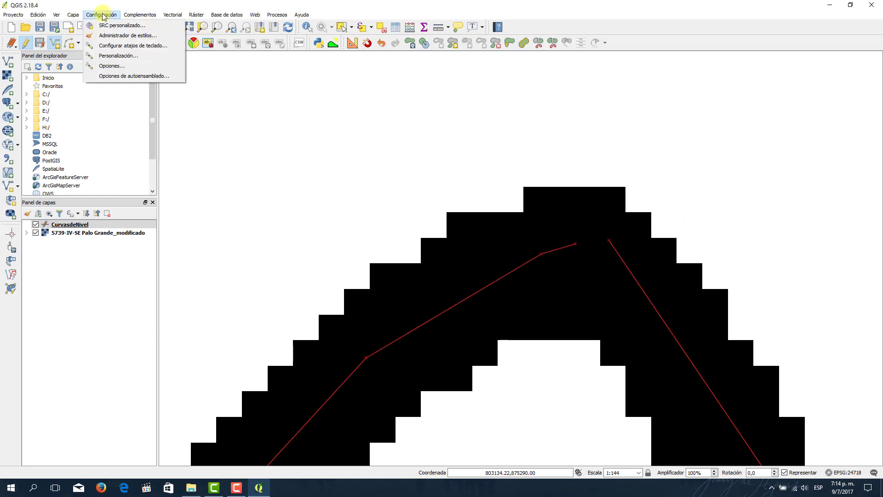
pyautogui.click(131, 76)
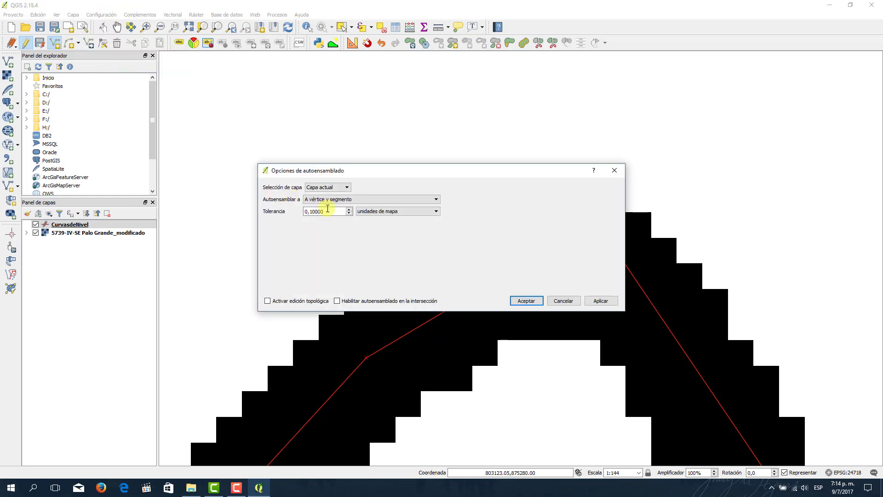
pyautogui.click(522, 300)
# Review the default snapping mode, tolerance and vertex search radius in the program's digitizing options, and accept them as they are
pyautogui.click(101, 15)
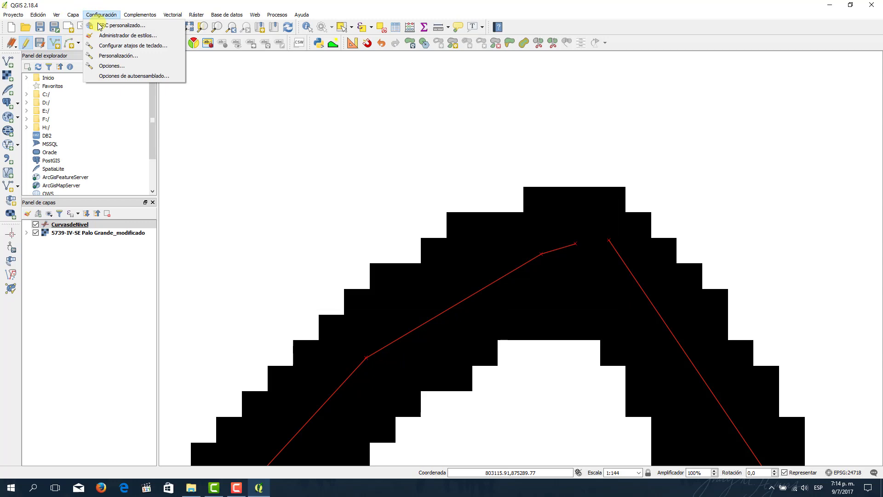
pyautogui.click(115, 64)
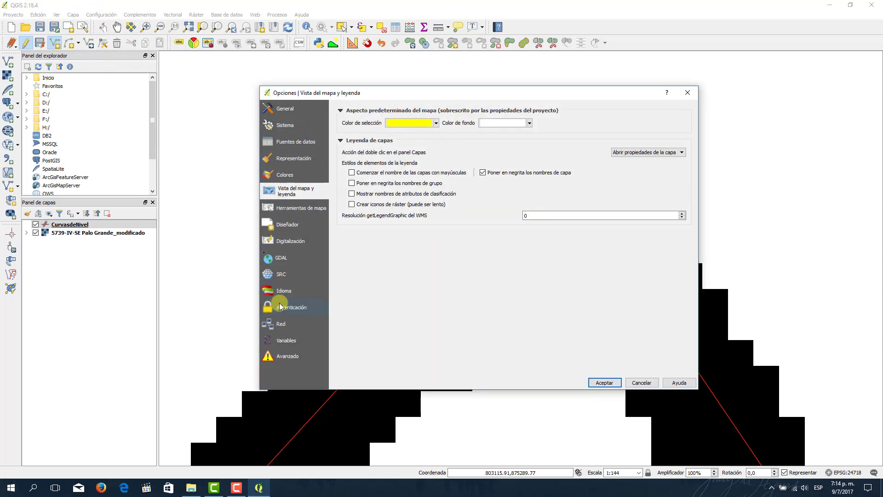
pyautogui.click(287, 244)
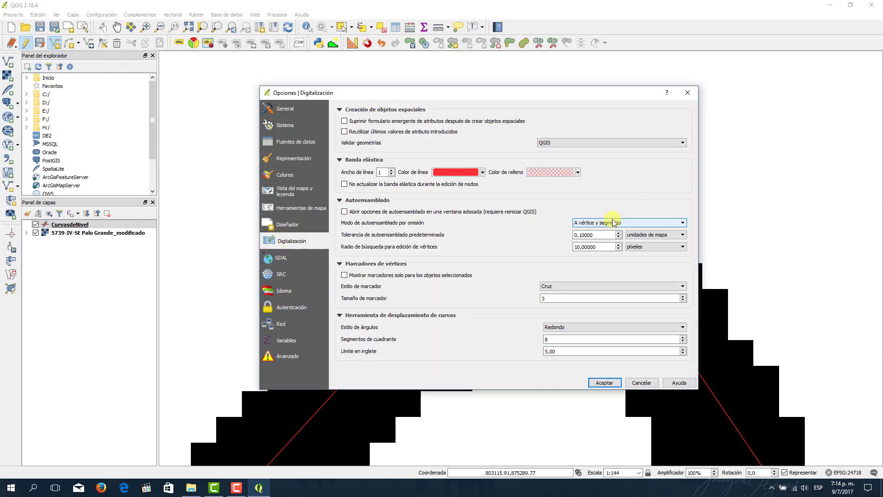
pyautogui.click(604, 382)
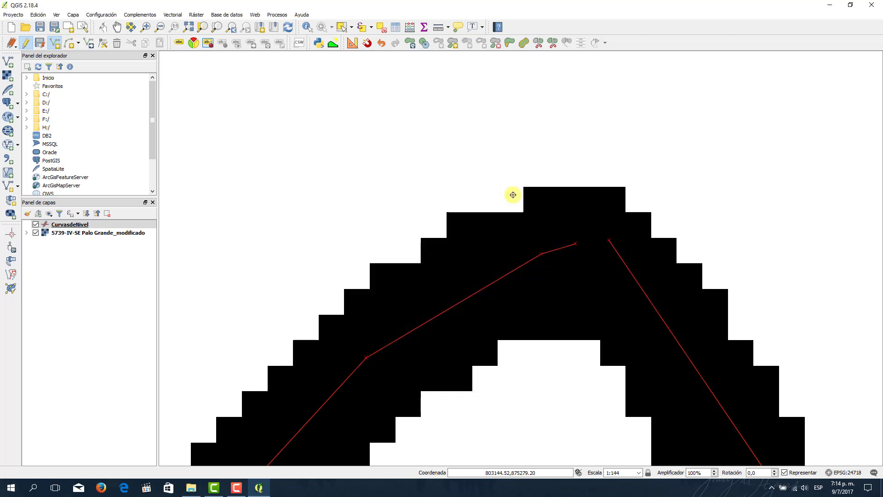
# Draw a short line from the western end of the contour's gap partway across it, snapped to the end vertex, with Cota 1300
pyautogui.click(575, 243)
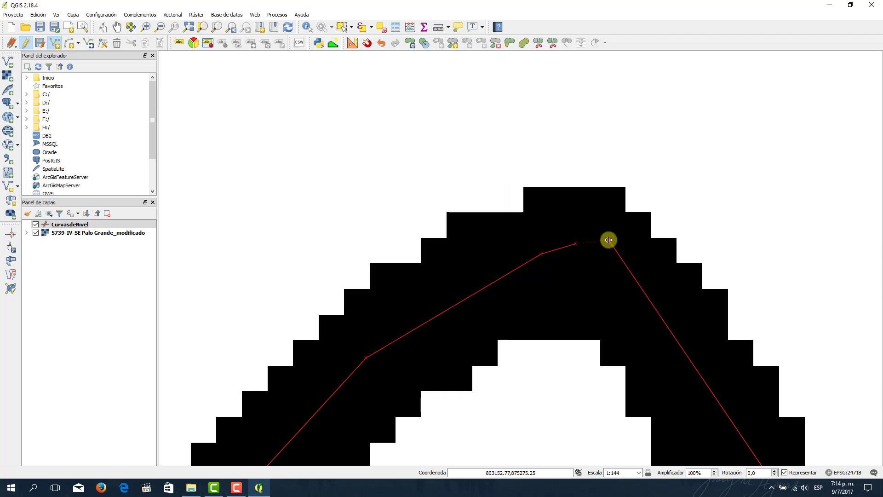
pyautogui.scroll(2, 581, 240)
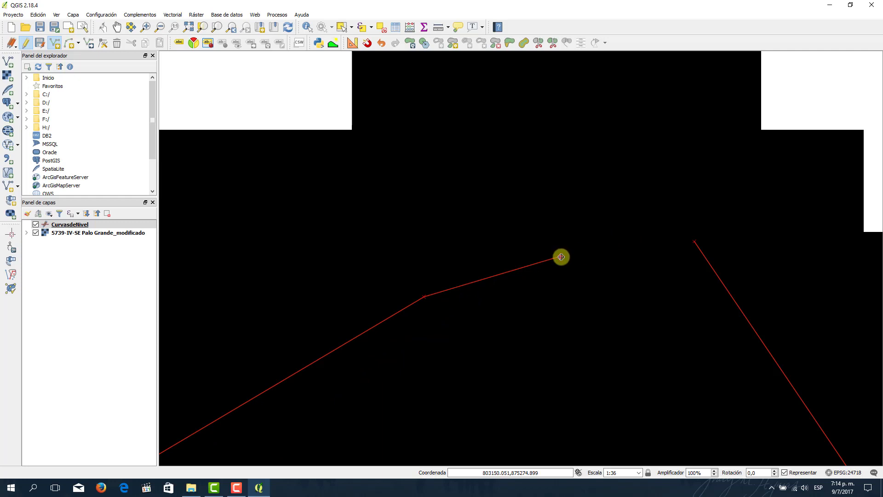
pyautogui.click(561, 256)
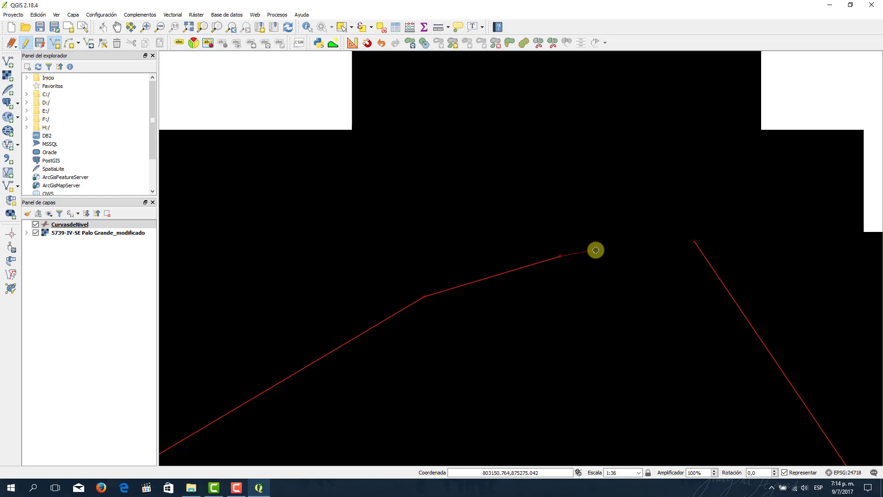
pyautogui.rightClick(595, 250)
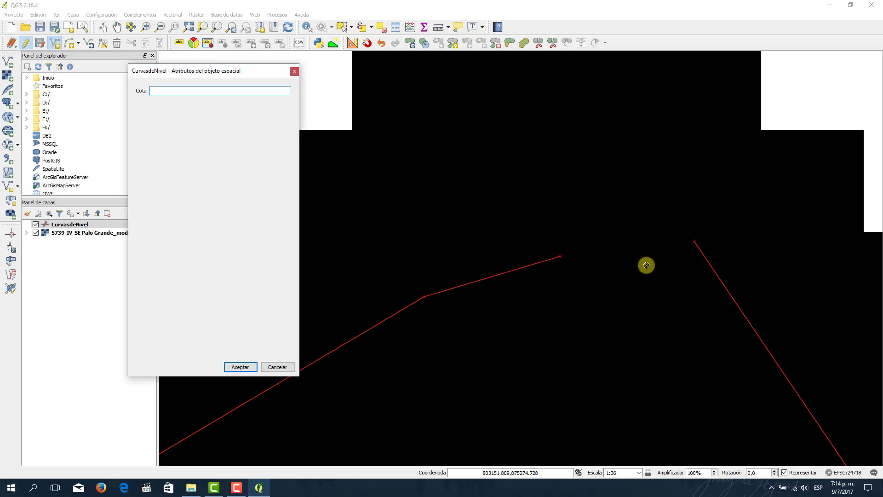
pyautogui.press('Return')
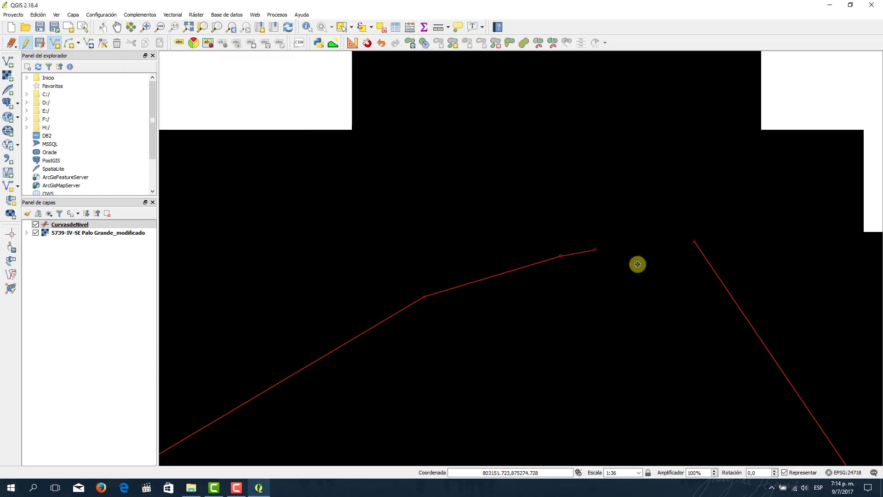
# Draw a second line from the short segment's end to the contour's eastern start point, closing the gap, with Cota 1300
pyautogui.click(597, 249)
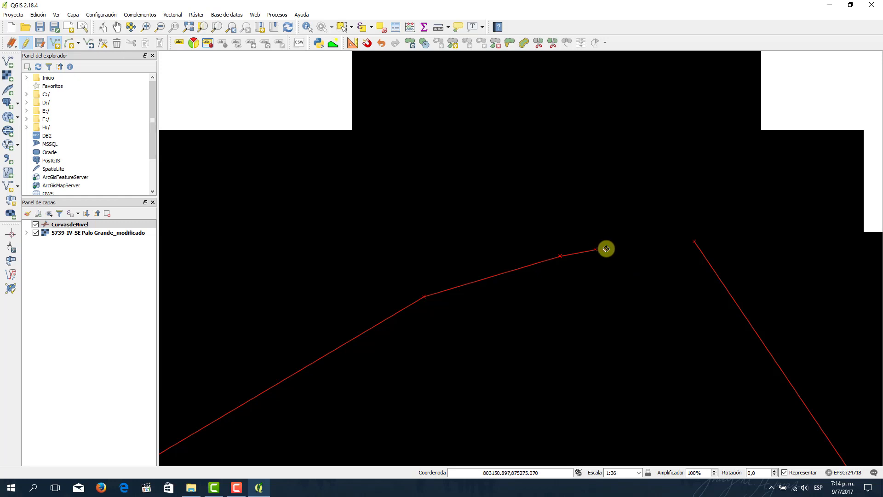
pyautogui.rightClick(695, 241)
pyautogui.press('Return')
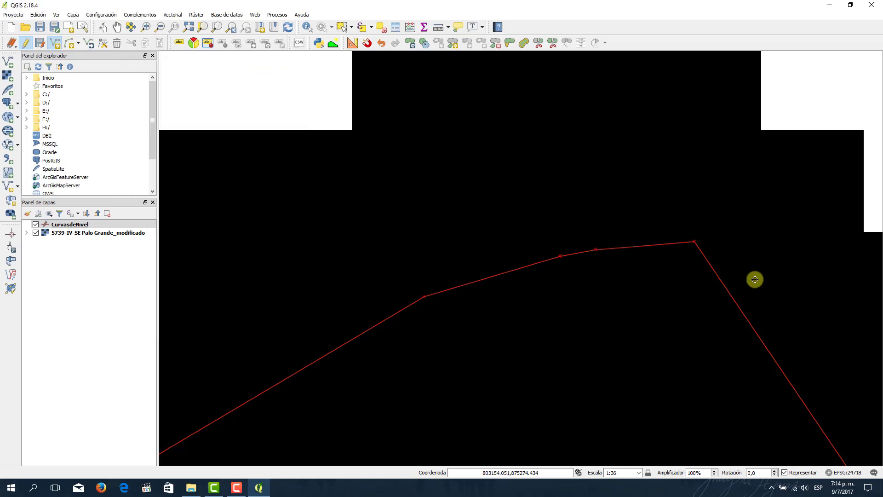
# Select the three line segments at the closed contour's northern tip and merge them into one feature with Cota 1300
pyautogui.scroll(-6, 570, 220)
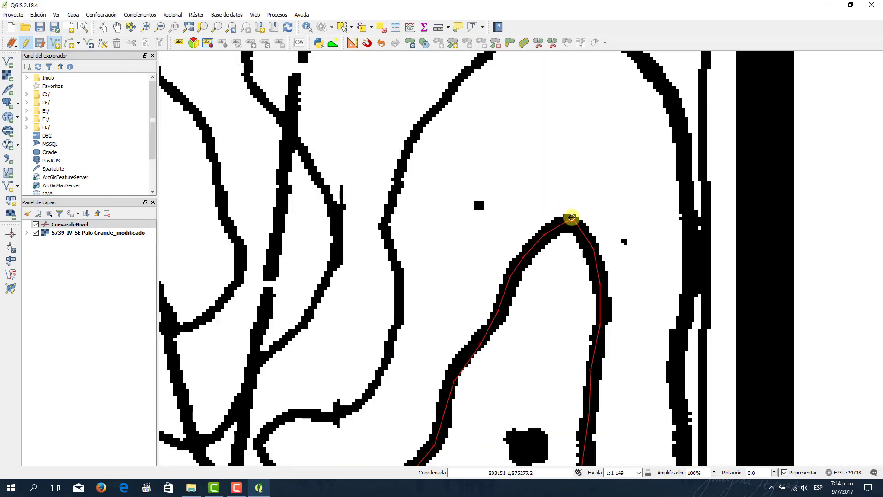
pyautogui.moveTo(534, 199); pyautogui.dragTo(581, 243)
pyautogui.click(342, 28)
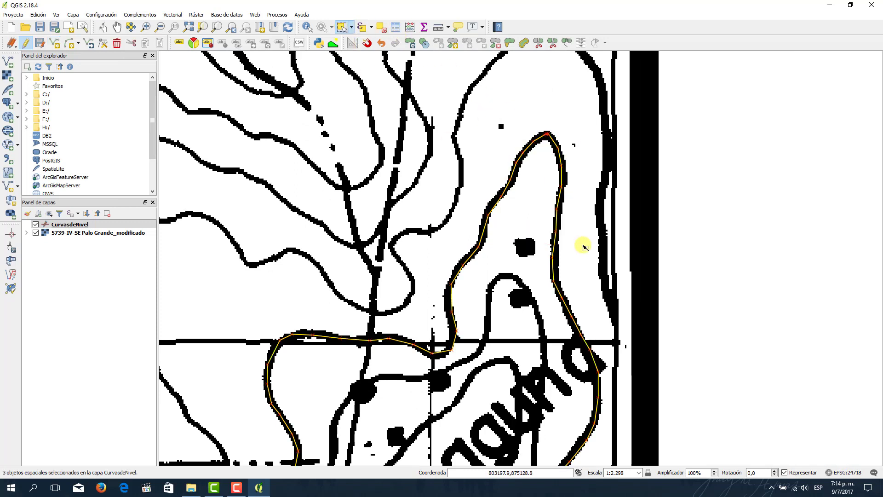
pyautogui.click(567, 43)
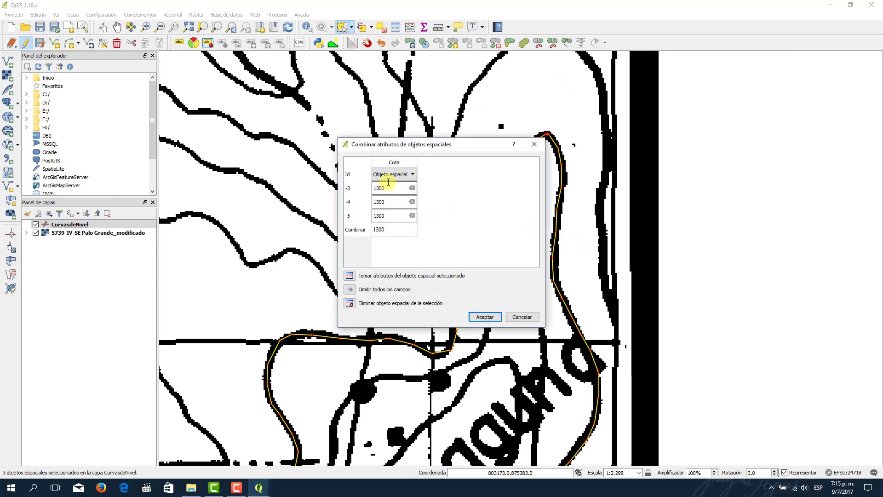
pyautogui.click(485, 316)
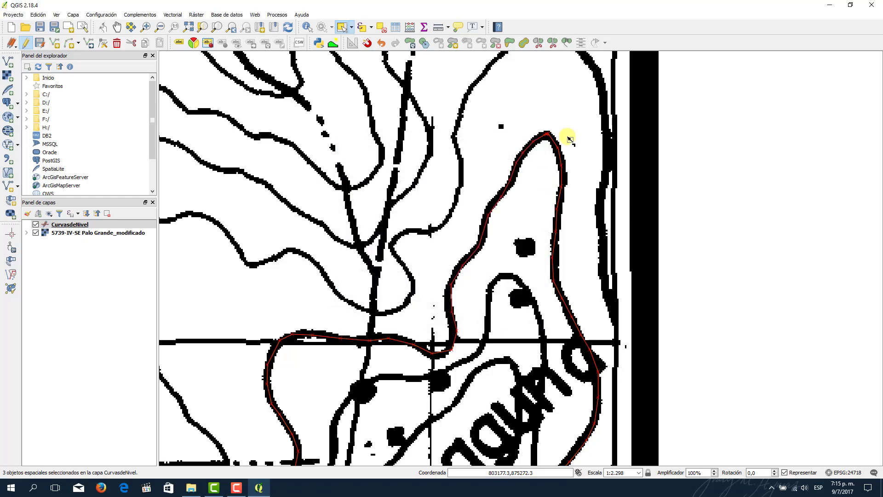
# Trace the upper part of the second contour west of the labelled 1300 contour, from the northern map edge, and save its attributes
pyautogui.scroll(-1, 565, 137)
pyautogui.scroll(-1, 344, 171)
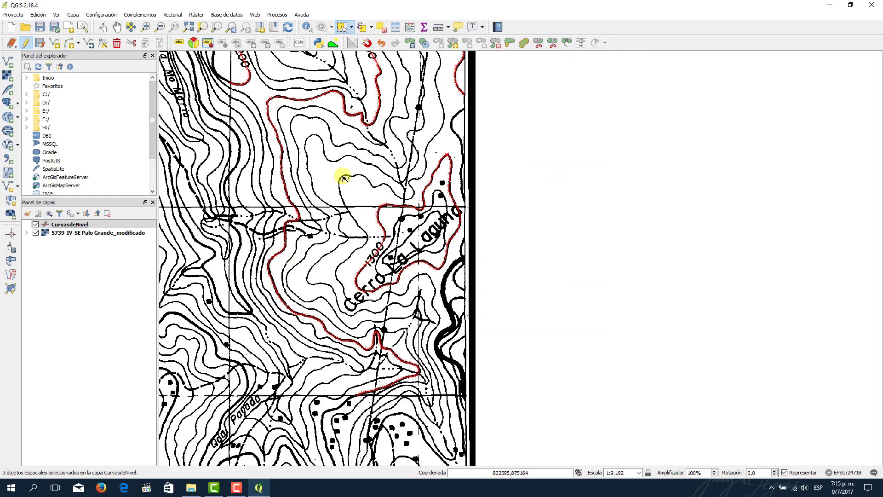
pyautogui.moveTo(242, 274); pyautogui.dragTo(374, 216)
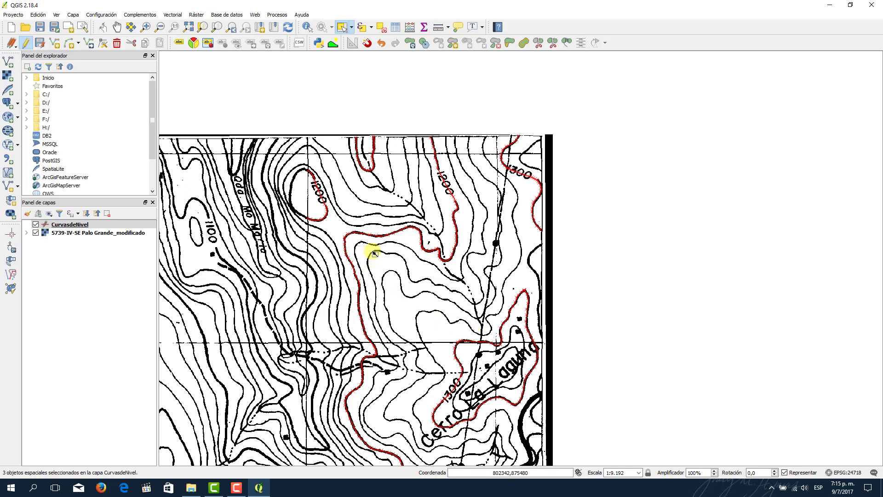
pyautogui.scroll(1, 384, 268)
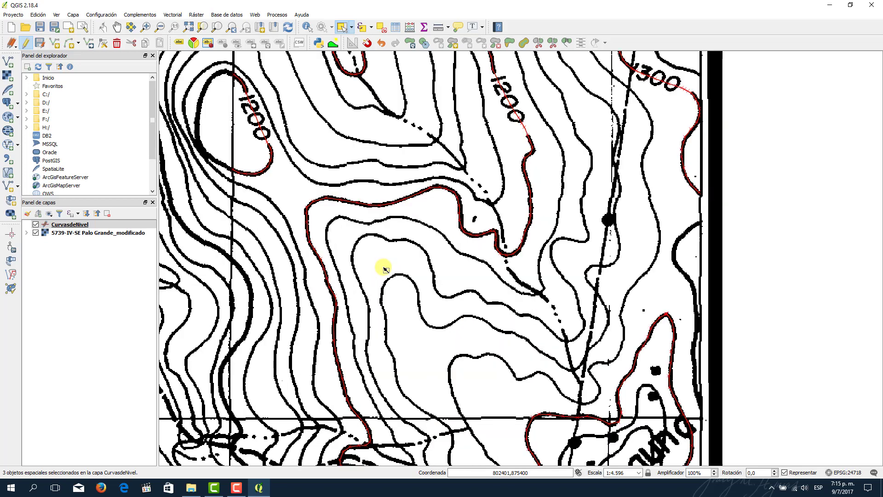
pyautogui.scroll(1, 562, 113)
pyautogui.press('Up')
pyautogui.press('Up')
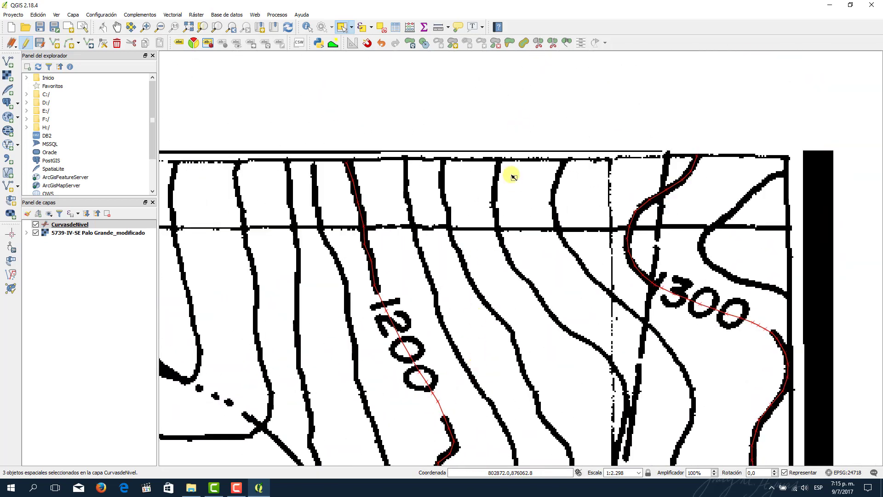
pyautogui.click(54, 42)
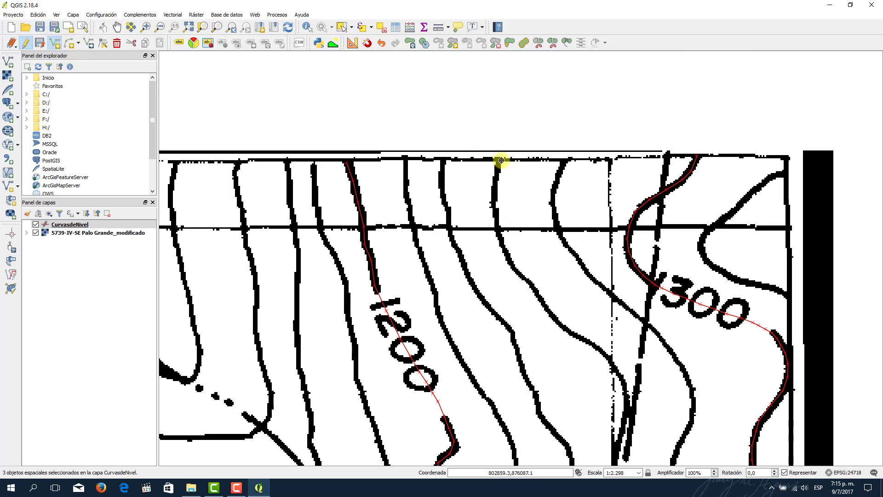
pyautogui.moveTo(492, 193)
pyautogui.mouseDown()
pyautogui.moveTo(495, 225)
pyautogui.moveTo(516, 270)
pyautogui.moveTo(562, 325)
pyautogui.moveTo(596, 346)
pyautogui.mouseUp()
pyautogui.rightClick(596, 345)
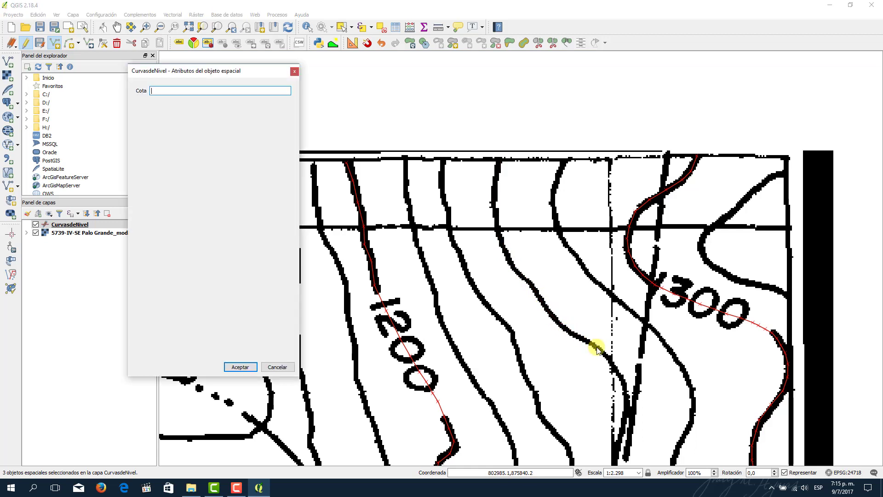
pyautogui.press('Return')
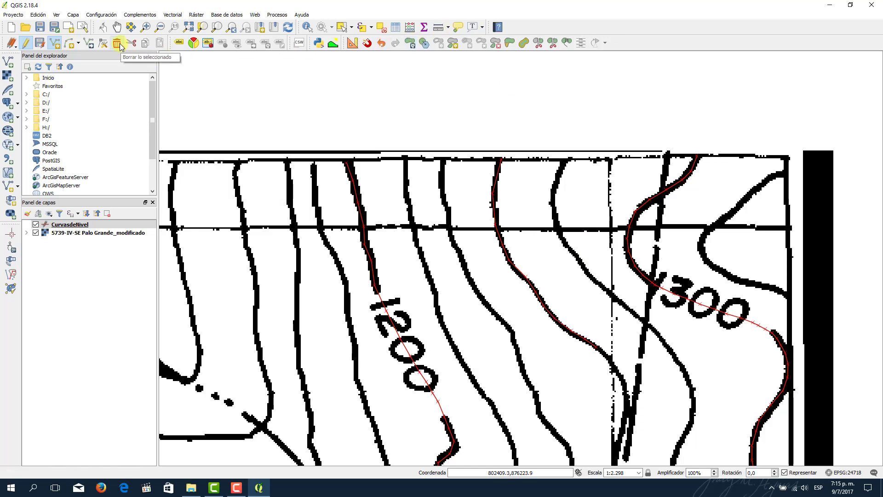
# Select the partial contour line just traced from the northern map edge and delete it
pyautogui.click(342, 27)
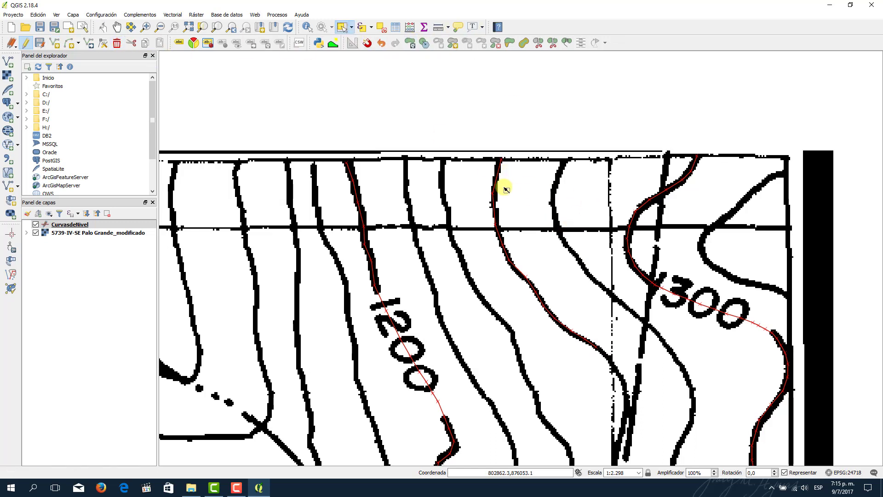
pyautogui.moveTo(506, 189); pyautogui.dragTo(477, 204)
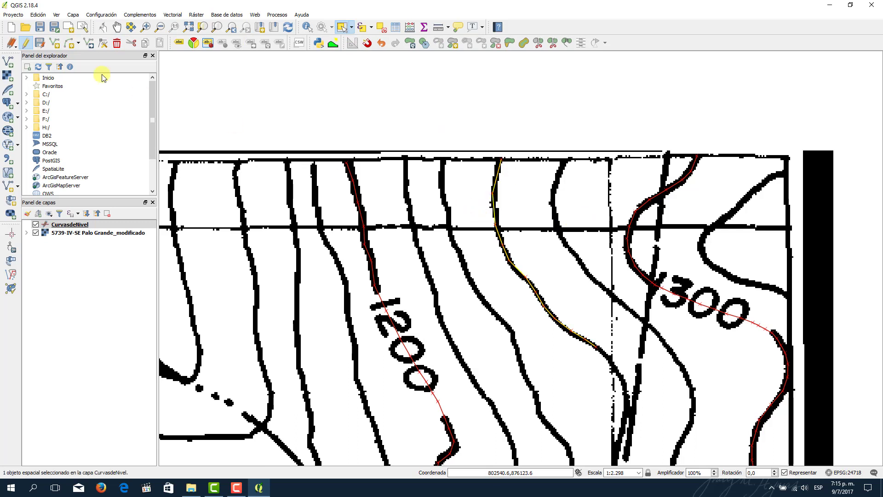
pyautogui.click(117, 44)
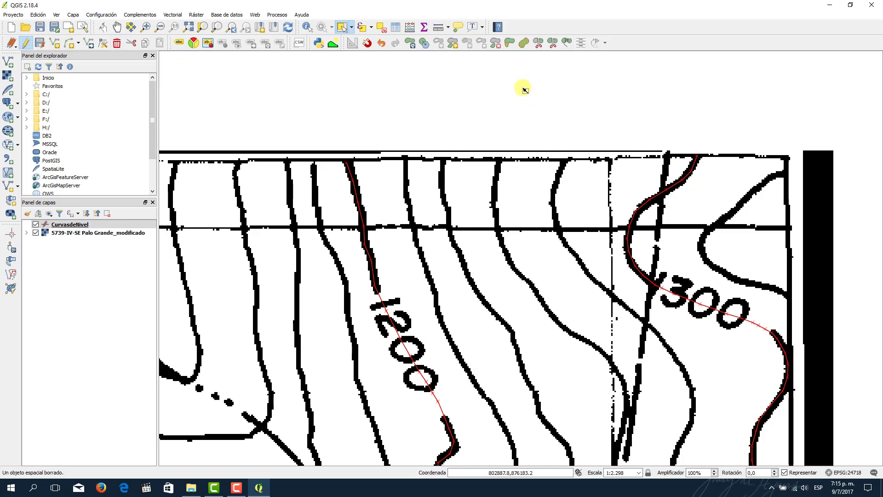
# Identify the long labelled 1200 contour to check its Cota value, and close its attribute form
pyautogui.moveTo(293, 305); pyautogui.dragTo(362, 178)
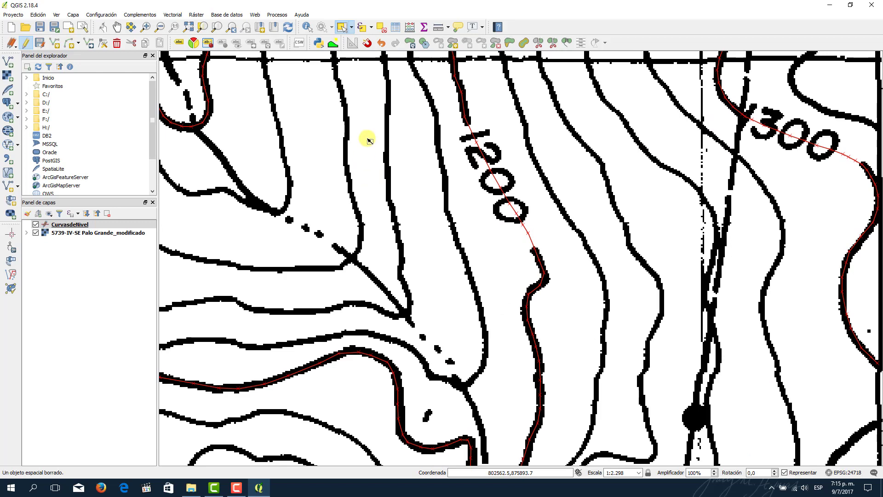
pyautogui.scroll(-1, 368, 140)
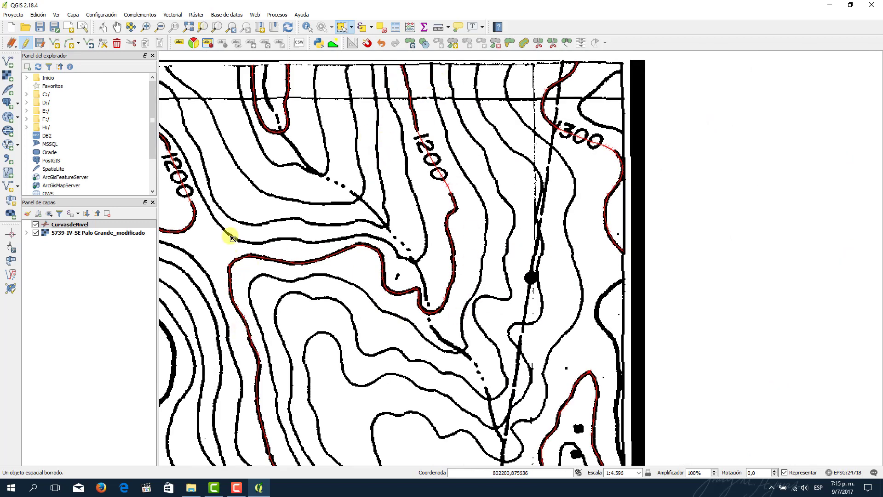
pyautogui.click(308, 28)
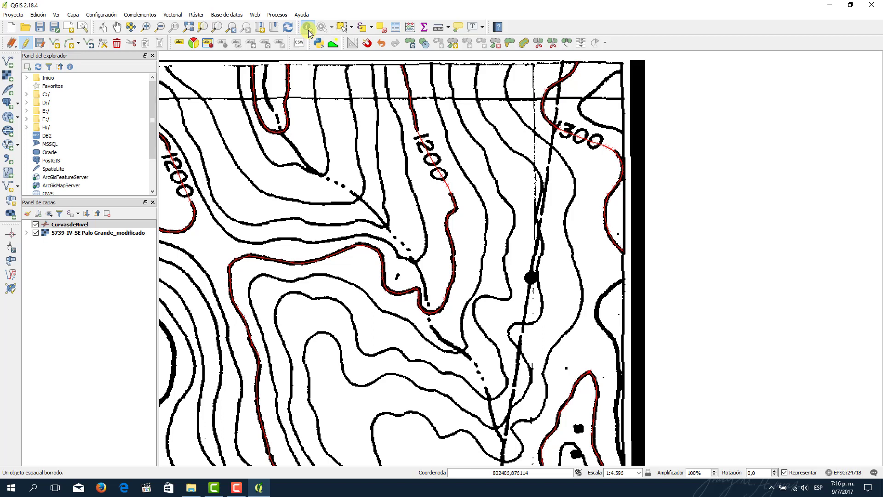
pyautogui.click(411, 96)
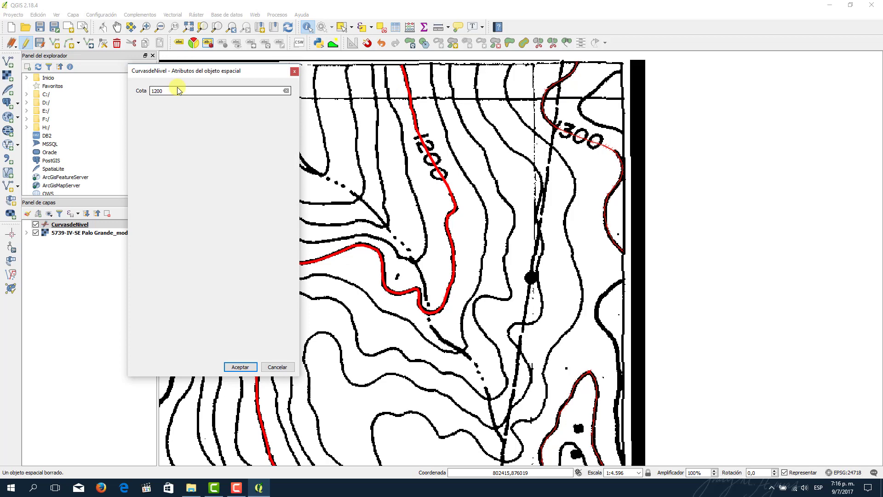
pyautogui.click(294, 73)
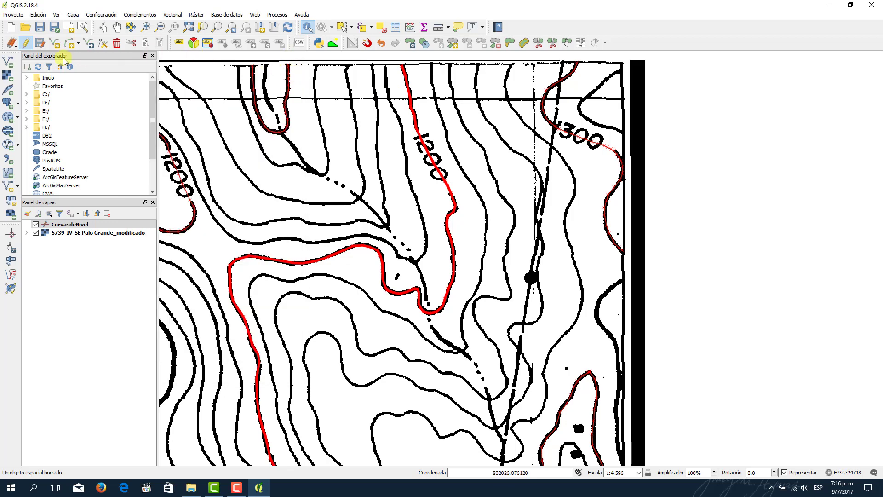
# Trace the contour just outside the U-shaped contour at the northern map edge, from its western to its eastern end, and save its Cota
pyautogui.click(56, 43)
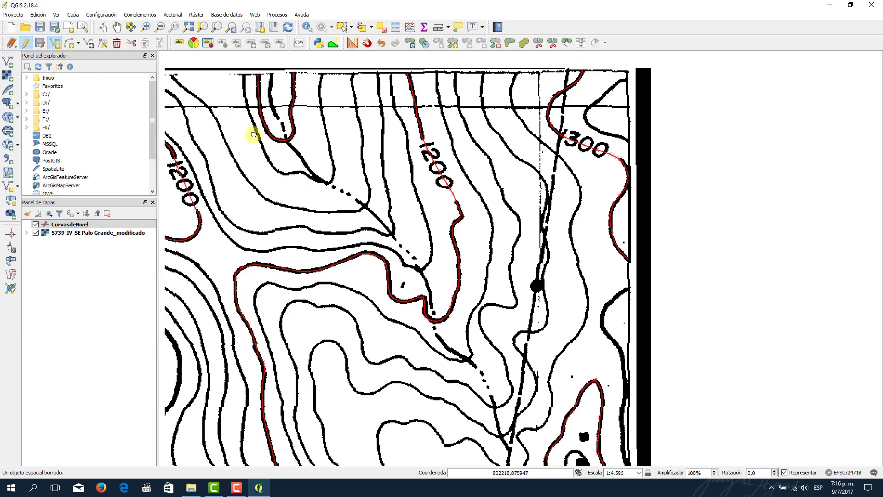
pyautogui.scroll(-1, 305, 141)
pyautogui.scroll(1, 305, 145)
pyautogui.scroll(1, 305, 144)
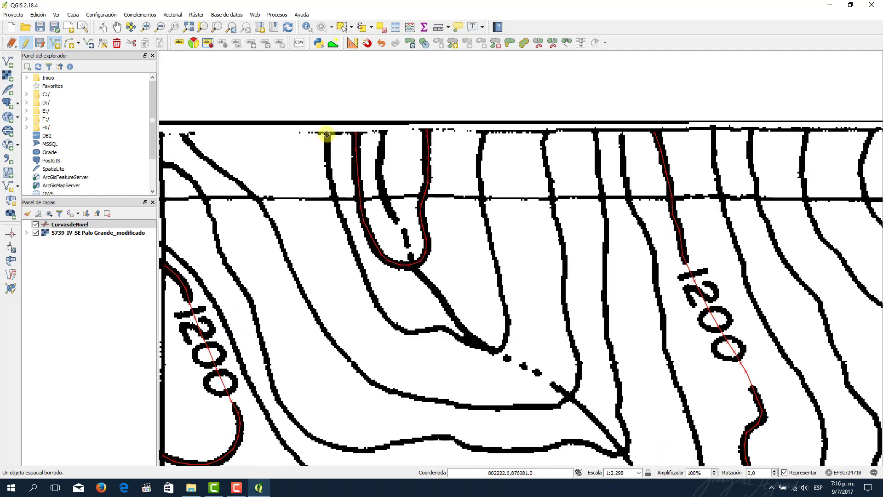
pyautogui.click(328, 158)
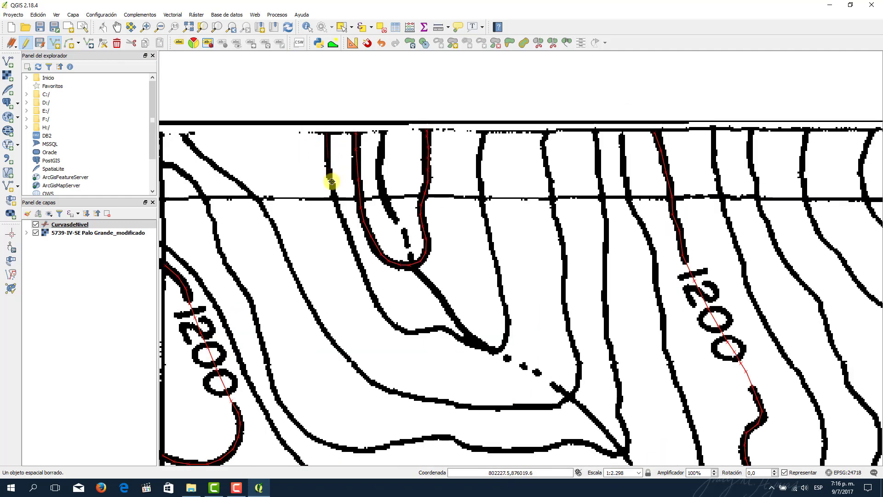
pyautogui.click(334, 195)
pyautogui.click(350, 240)
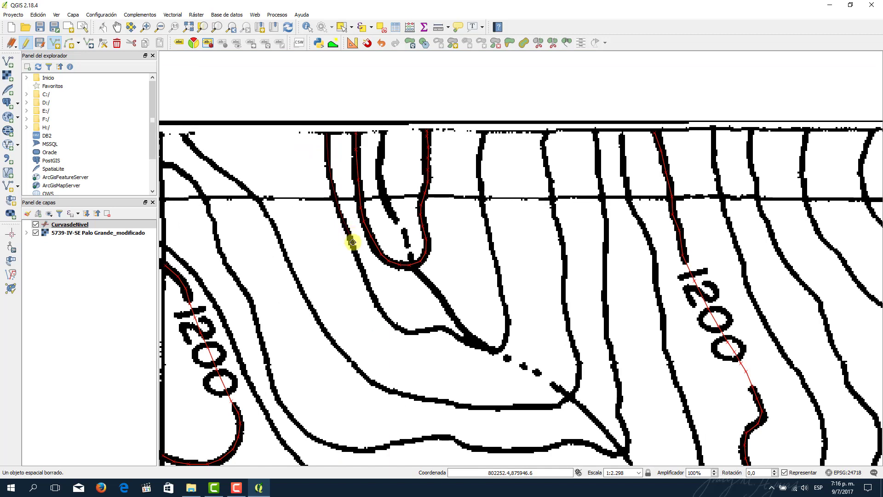
pyautogui.click(382, 312)
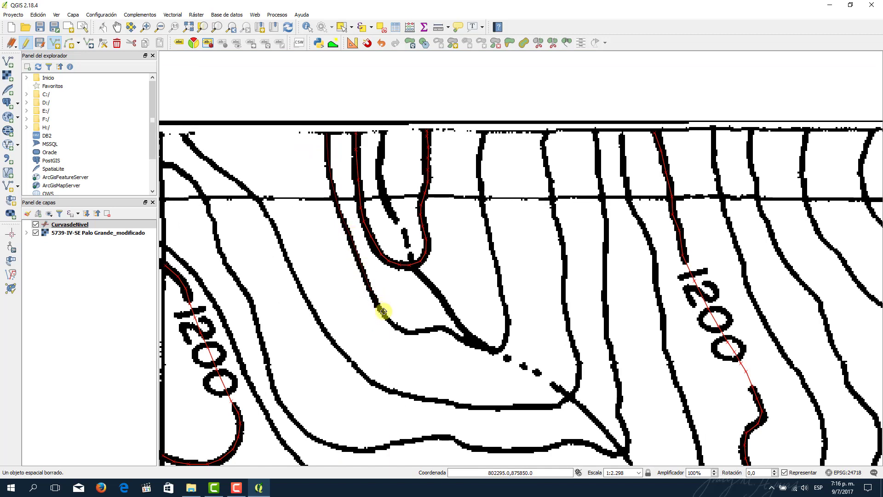
pyautogui.click(417, 330)
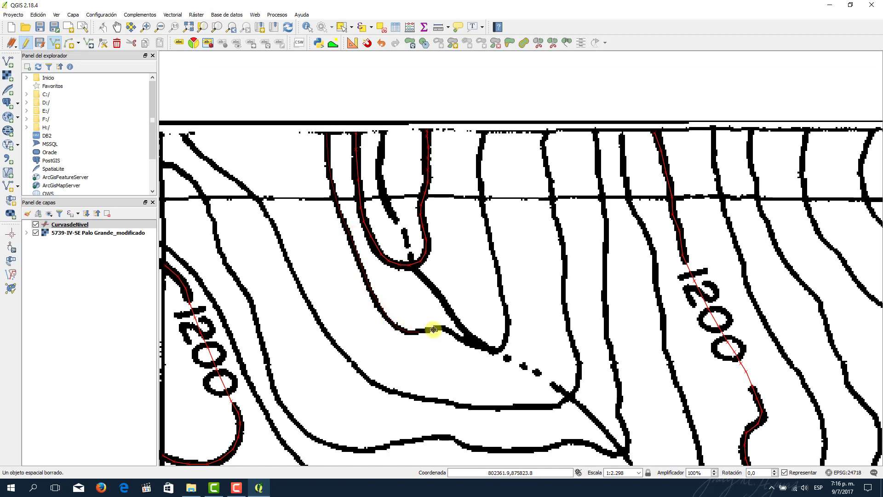
pyautogui.click(441, 327)
pyautogui.click(496, 350)
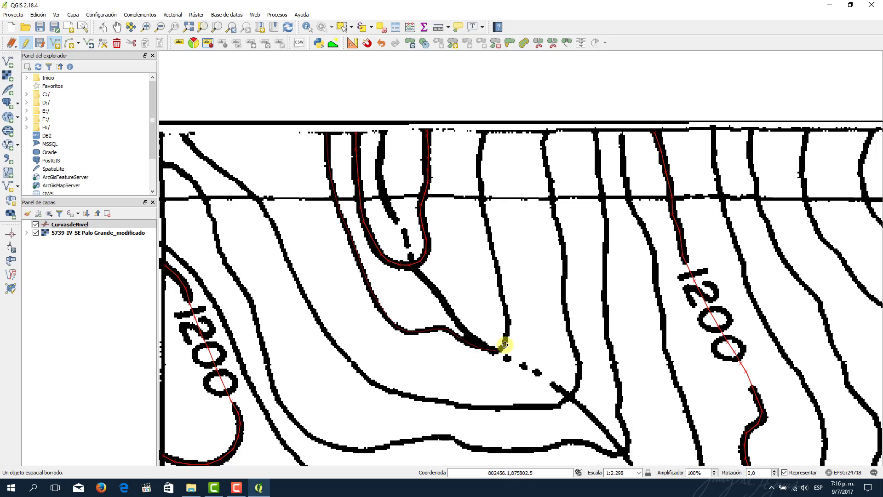
pyautogui.click(508, 331)
pyautogui.click(500, 288)
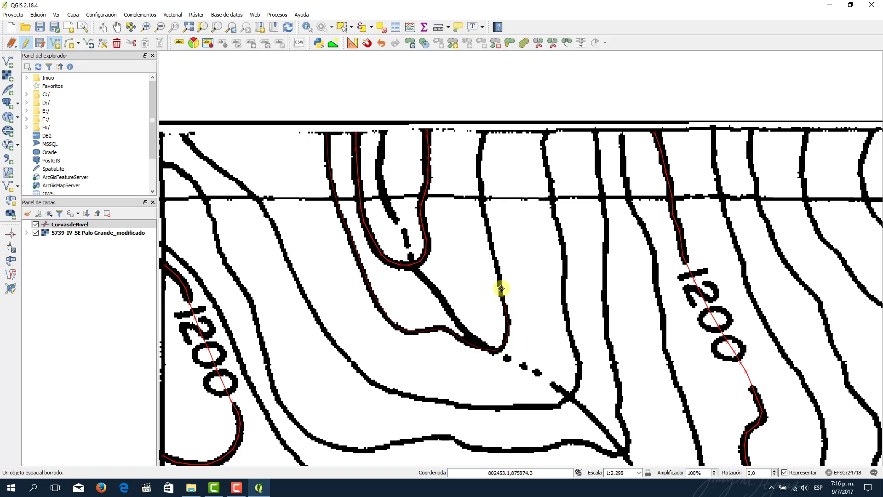
pyautogui.click(492, 251)
pyautogui.click(478, 175)
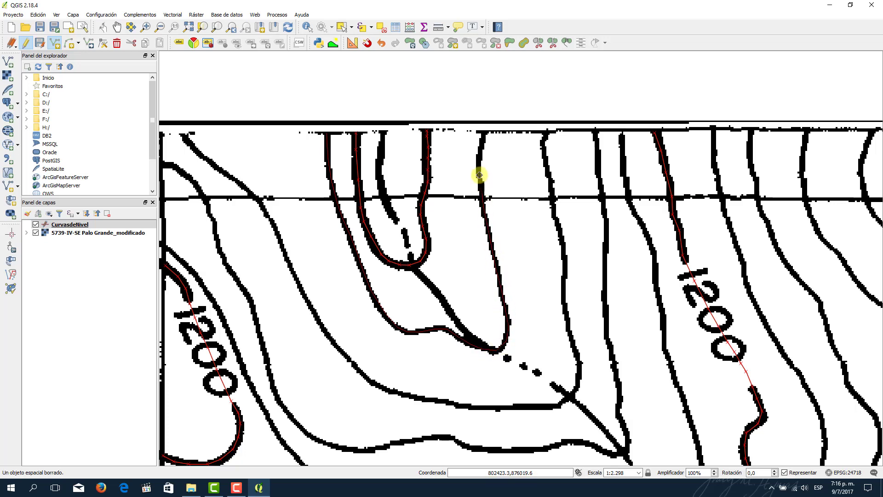
pyautogui.click(483, 135)
pyautogui.rightClick(485, 133)
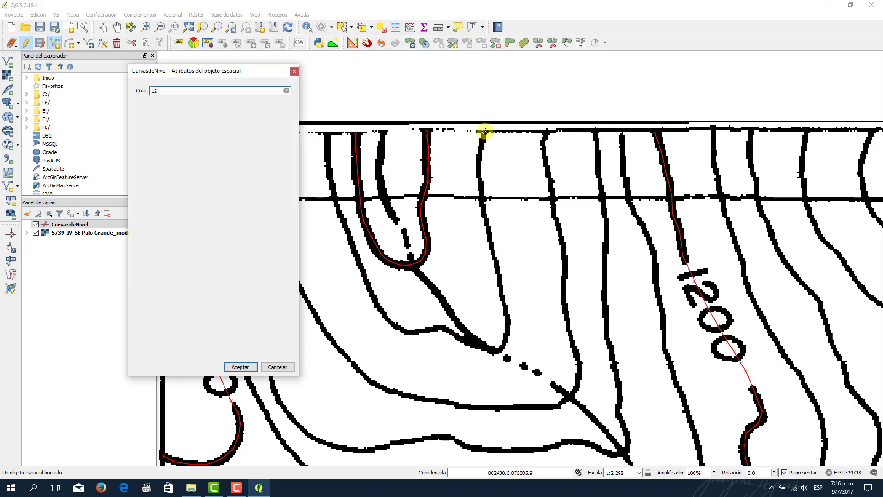
pyautogui.press('Return')
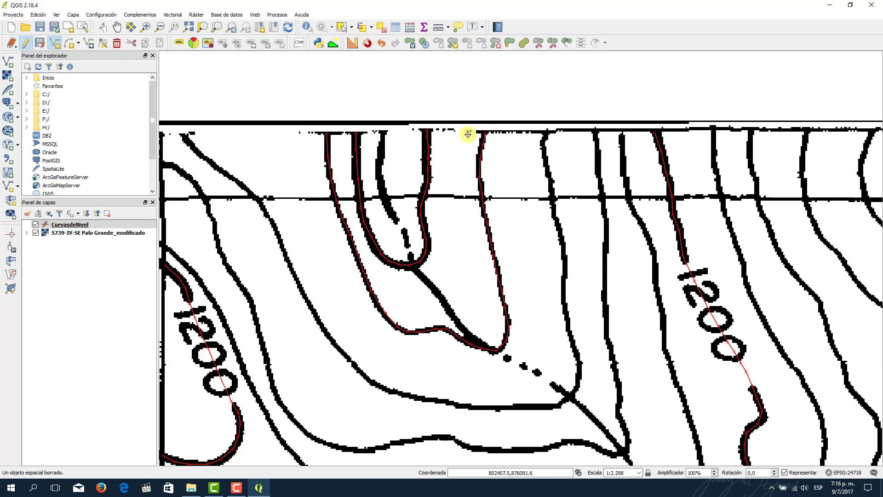
# Identify the newly traced contour around the U-shaped one and correct its Cota to 1280
pyautogui.click(306, 29)
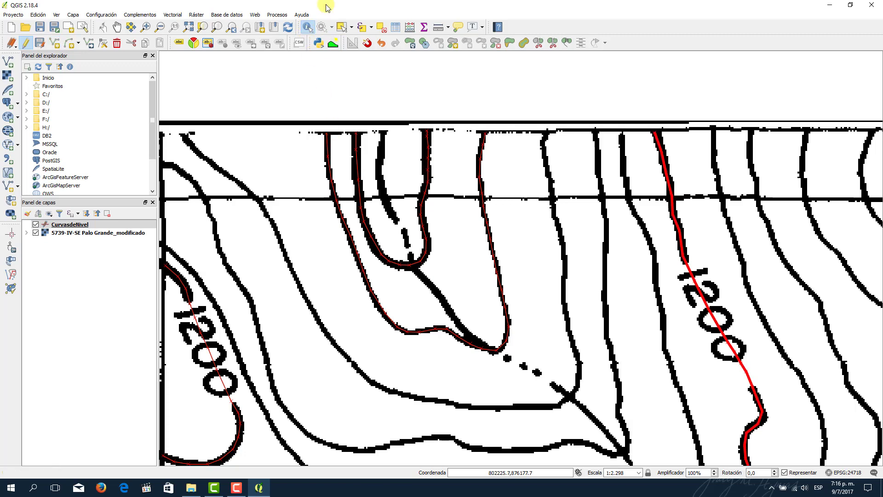
pyautogui.click(328, 146)
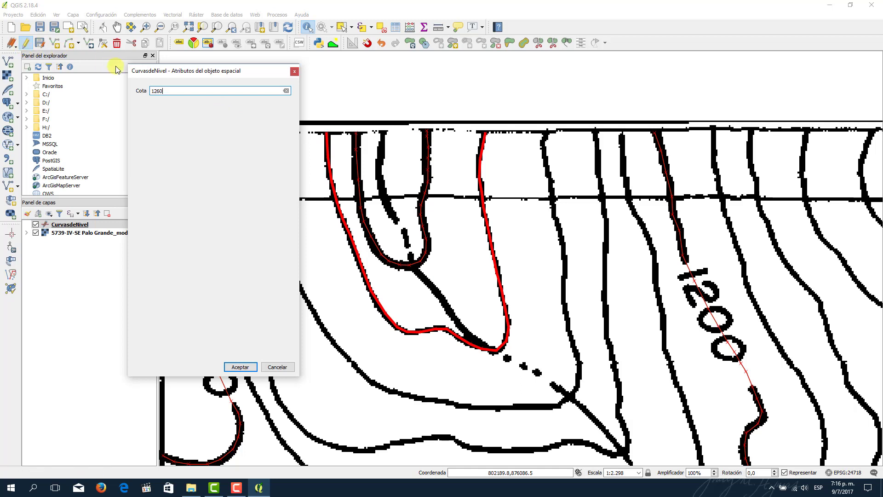
pyautogui.press('Return')
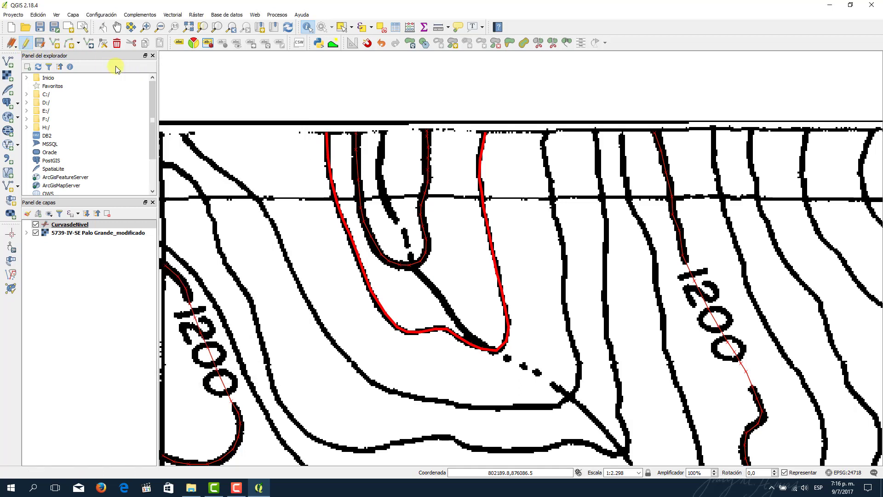
pyautogui.click(481, 148)
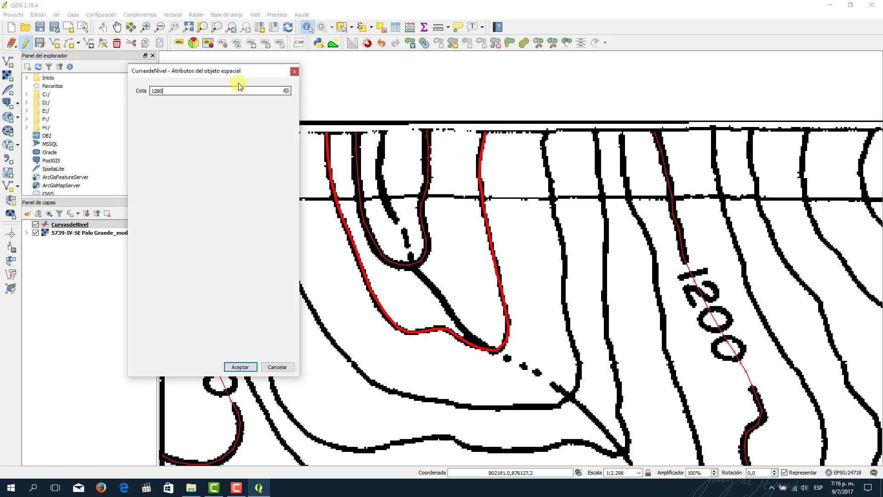
pyautogui.click(240, 366)
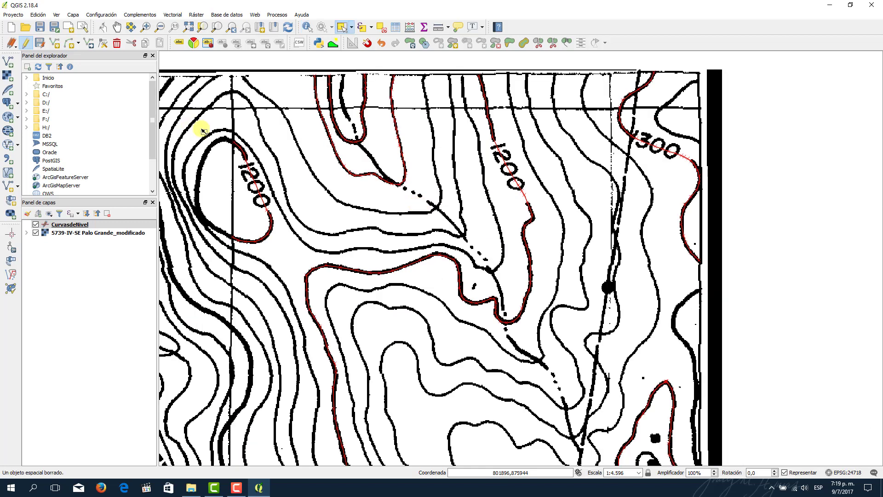
# Trace the next contour outward, from the northern map edge around the valley and back to that edge, and save its attributes
pyautogui.click(55, 43)
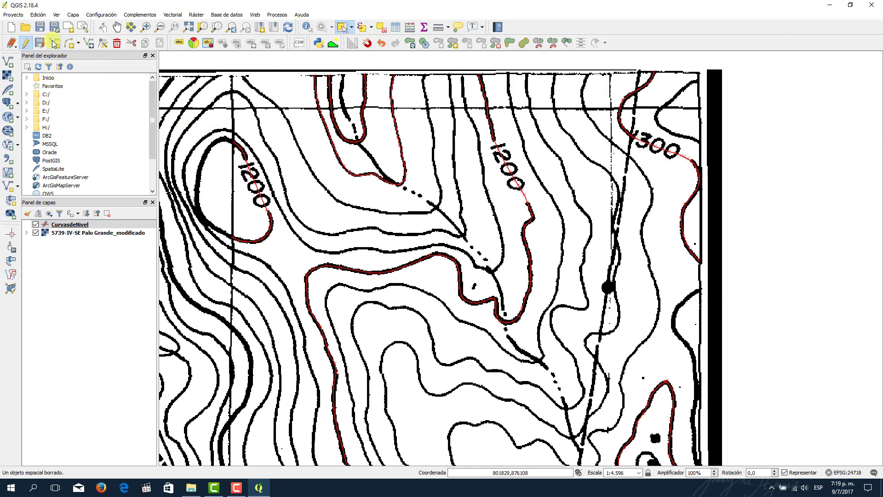
pyautogui.moveTo(256, 78); pyautogui.dragTo(306, 136)
pyautogui.scroll(1, 306, 137)
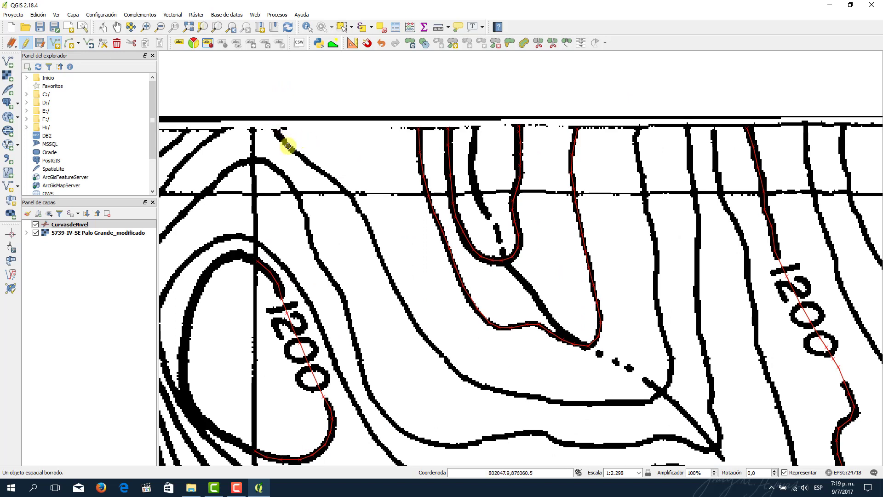
pyautogui.moveTo(288, 146)
pyautogui.mouseDown()
pyautogui.moveTo(348, 194)
pyautogui.moveTo(403, 307)
pyautogui.moveTo(452, 370)
pyautogui.moveTo(544, 400)
pyautogui.moveTo(670, 402)
pyautogui.moveTo(687, 414)
pyautogui.moveTo(661, 324)
pyautogui.moveTo(639, 128)
pyautogui.mouseUp()
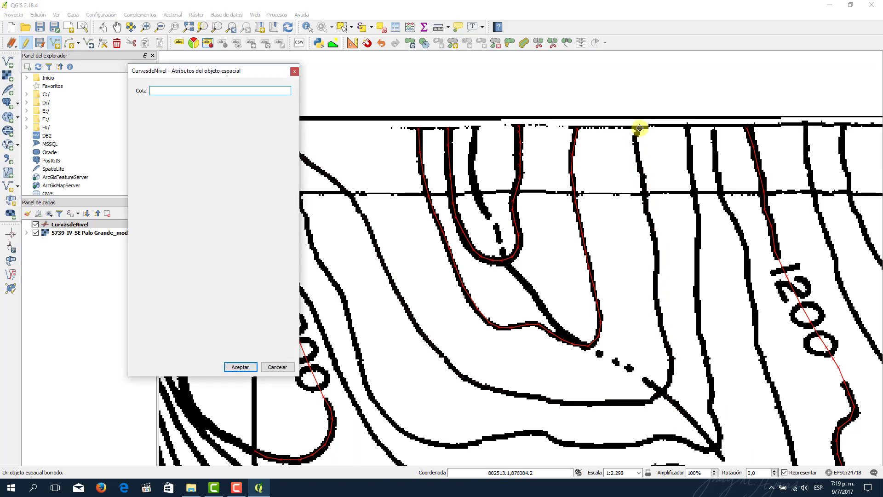
pyautogui.press('Return')
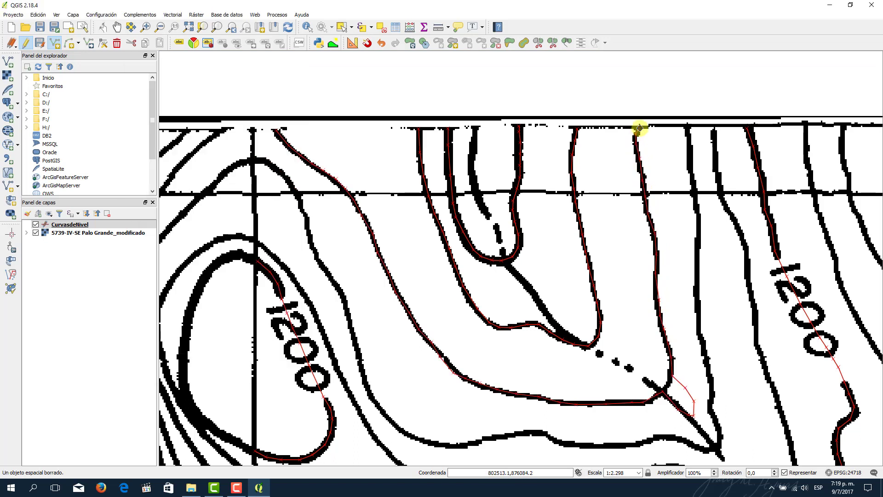
# Split the newly traced contour into parts at the stream crossing where its stray loop begins
pyautogui.scroll(1, 627, 319)
pyautogui.scroll(1, 630, 350)
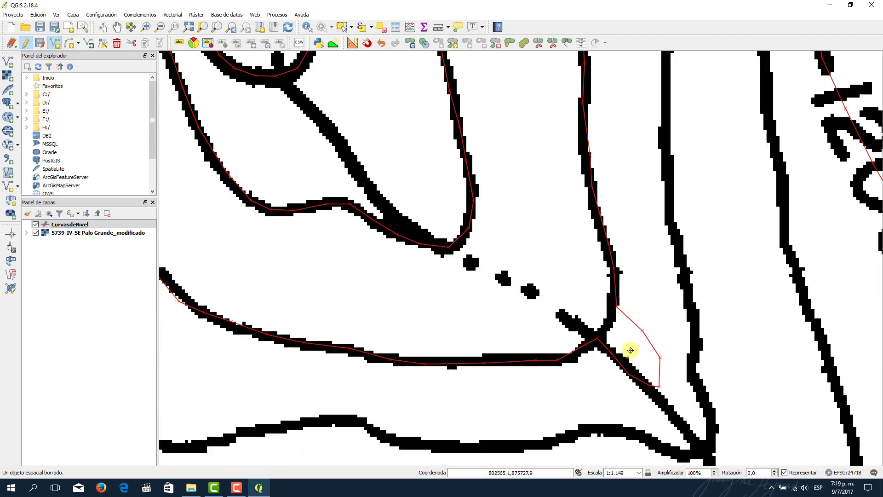
pyautogui.scroll(2, 630, 350)
pyautogui.moveTo(609, 322); pyautogui.dragTo(504, 248)
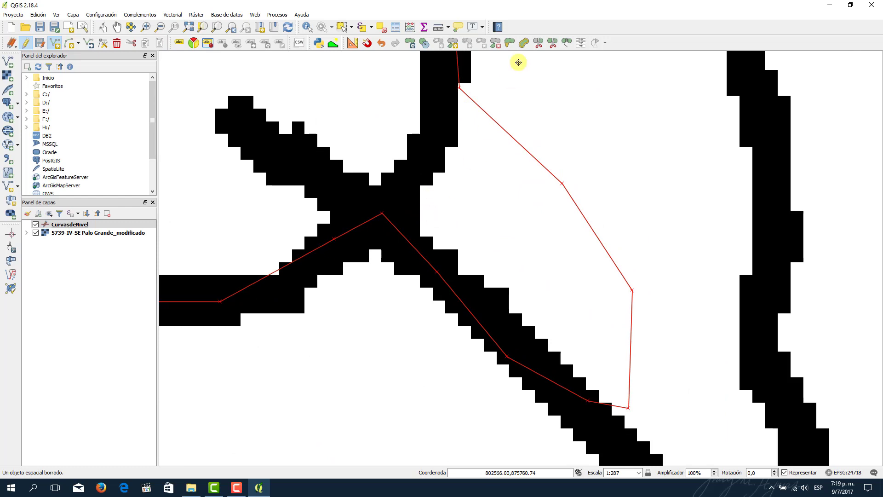
pyautogui.click(551, 43)
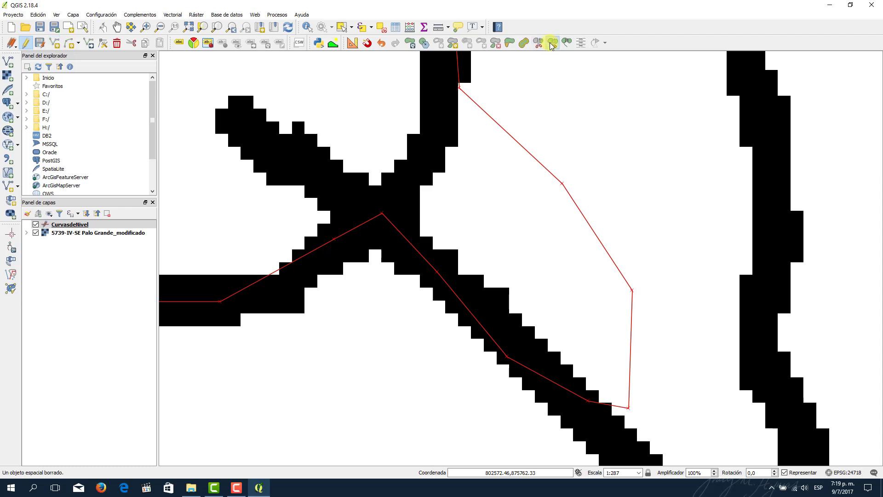
pyautogui.click(368, 330)
pyautogui.scroll(2, 379, 224)
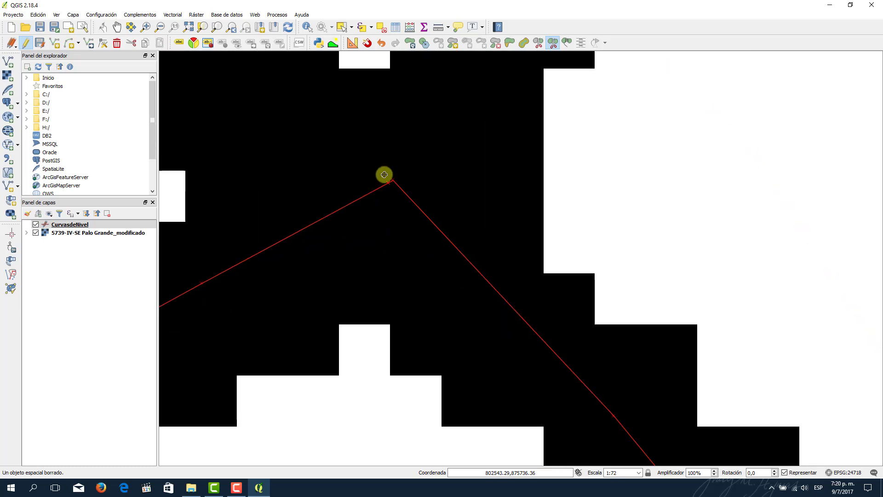
# Move the end vertices at the split near the stream crossing apart to separate the contour from the stray loop
pyautogui.click(104, 43)
pyautogui.click(319, 221)
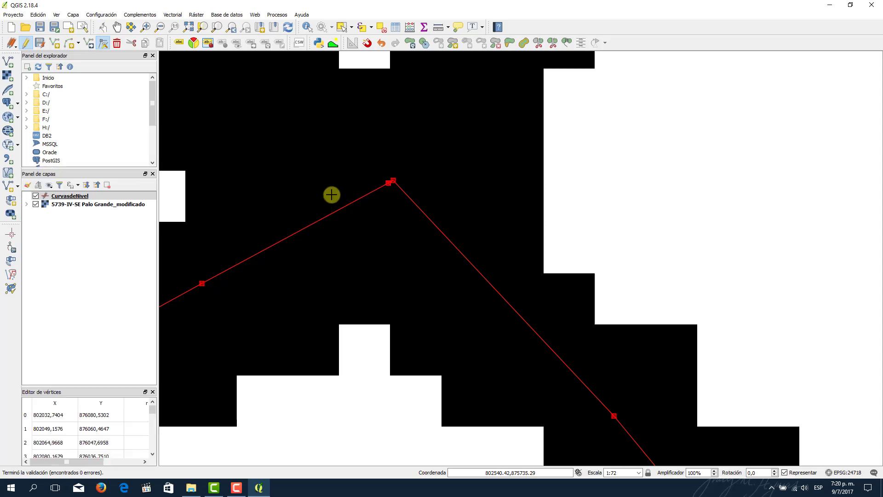
pyautogui.moveTo(393, 180); pyautogui.dragTo(480, 162)
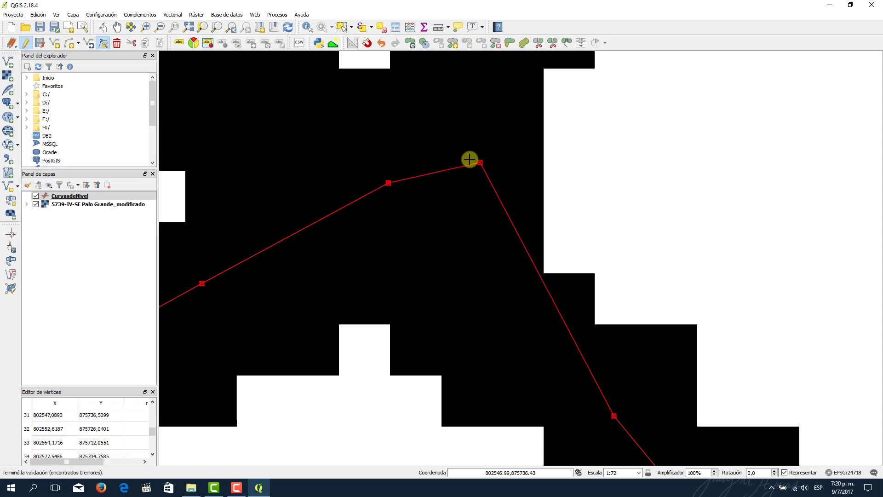
pyautogui.moveTo(388, 182); pyautogui.dragTo(418, 210)
pyautogui.moveTo(479, 161); pyautogui.dragTo(483, 219)
pyautogui.moveTo(418, 210); pyautogui.dragTo(429, 154)
pyautogui.scroll(-1, 415, 167)
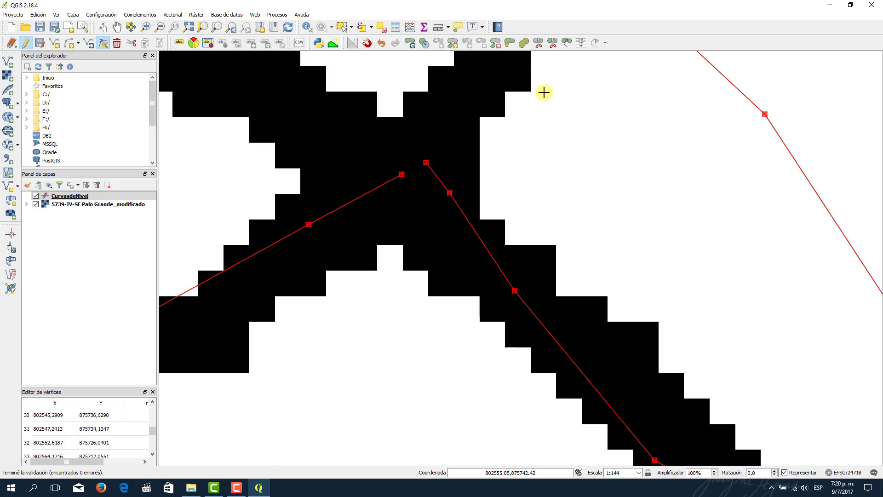
# Split the contour feature at the stray loop's northern end, where it leaves the scanned line
pyautogui.moveTo(547, 85); pyautogui.dragTo(455, 216)
pyautogui.moveTo(459, 132); pyautogui.dragTo(468, 216)
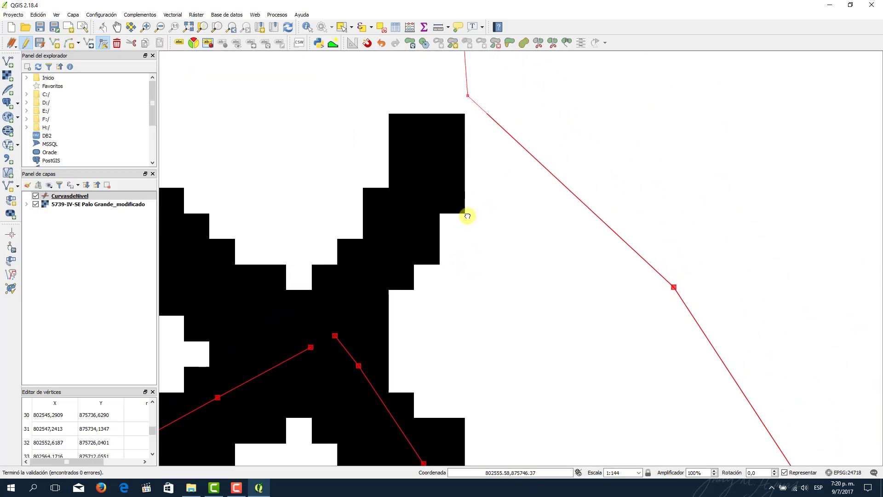
pyautogui.click(539, 44)
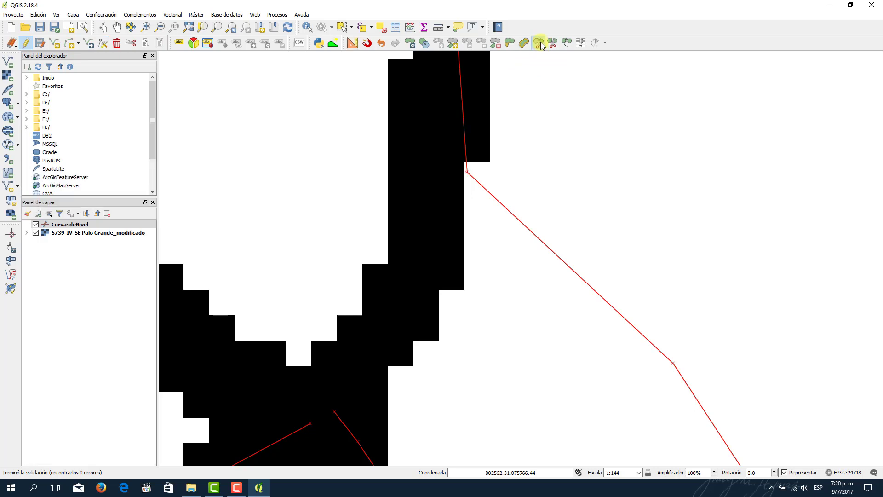
pyautogui.click(502, 110)
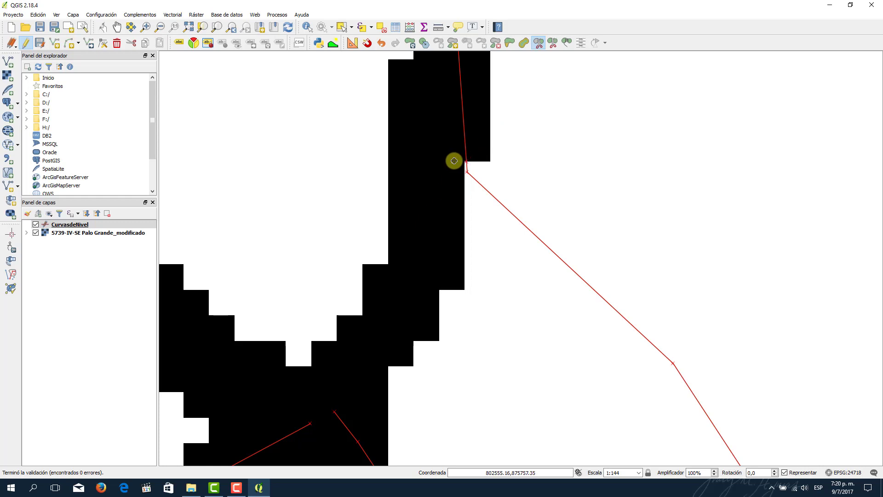
# Move the stray loop's two northernmost vertices eastward, away from the contour's eastern arm
pyautogui.click(103, 44)
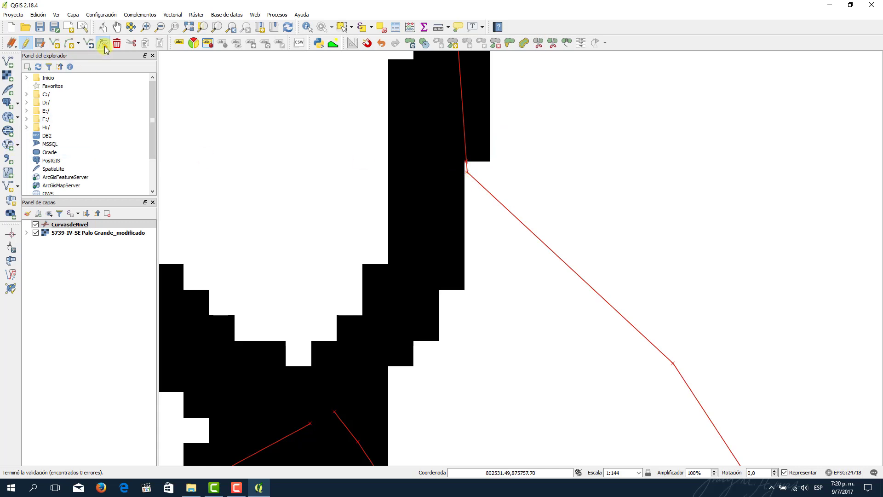
pyautogui.click(490, 192)
pyautogui.moveTo(467, 172); pyautogui.dragTo(523, 164)
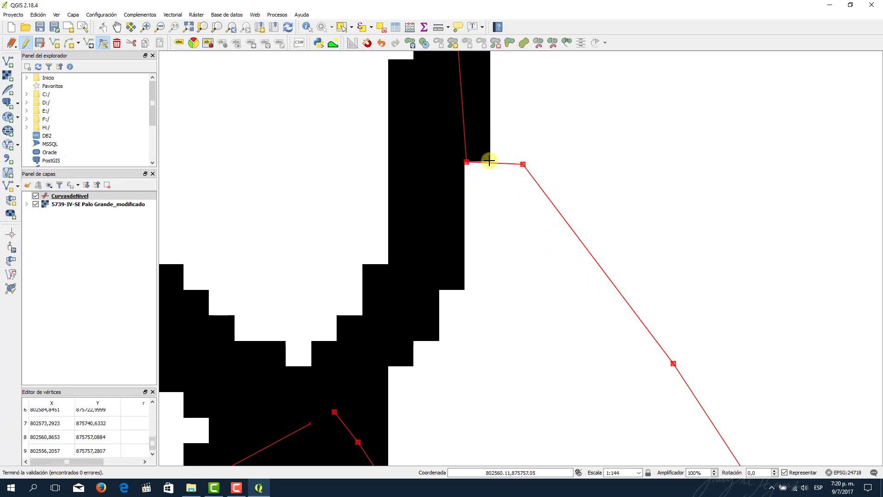
pyautogui.moveTo(467, 161); pyautogui.dragTo(522, 132)
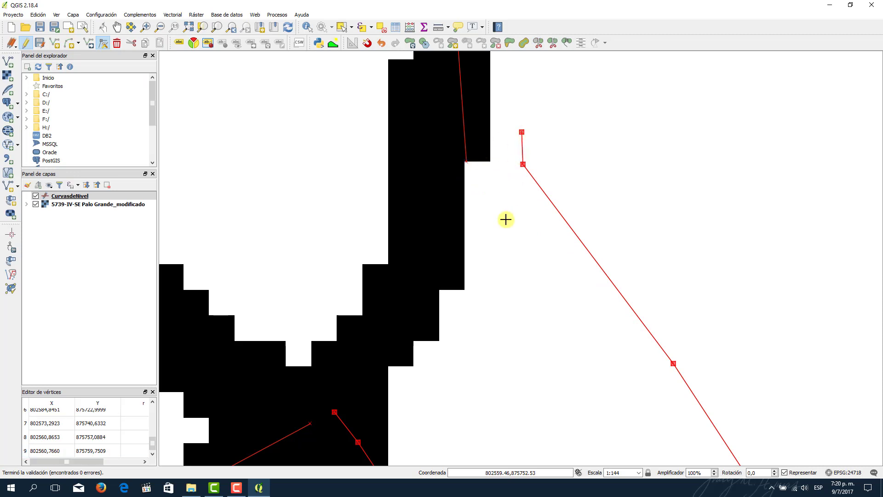
pyautogui.scroll(-2, 483, 256)
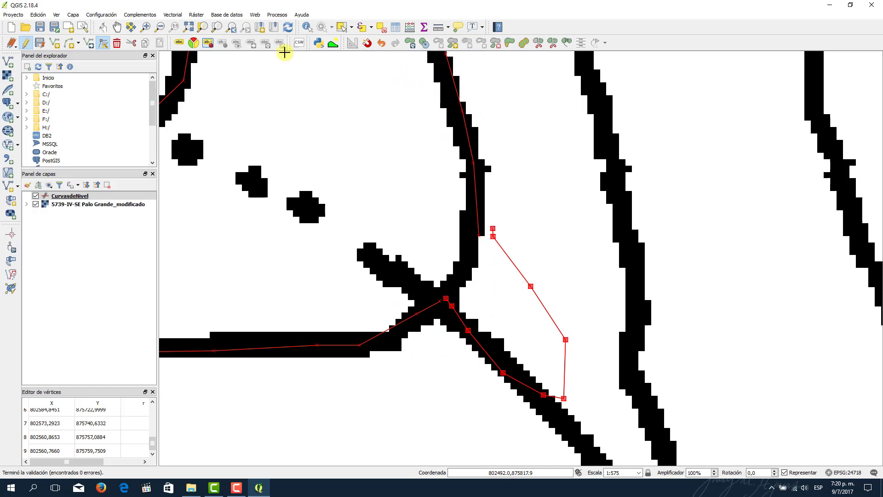
# Delete the stray loop feature southeast of the stream crossing, leaving both contour arms in place
pyautogui.click(342, 27)
pyautogui.moveTo(523, 217); pyautogui.dragTo(474, 368)
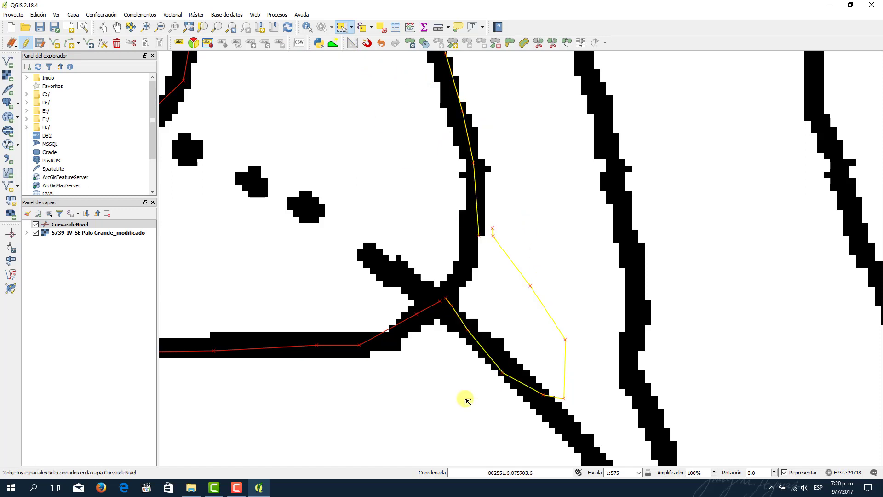
pyautogui.moveTo(562, 238); pyautogui.dragTo(476, 358)
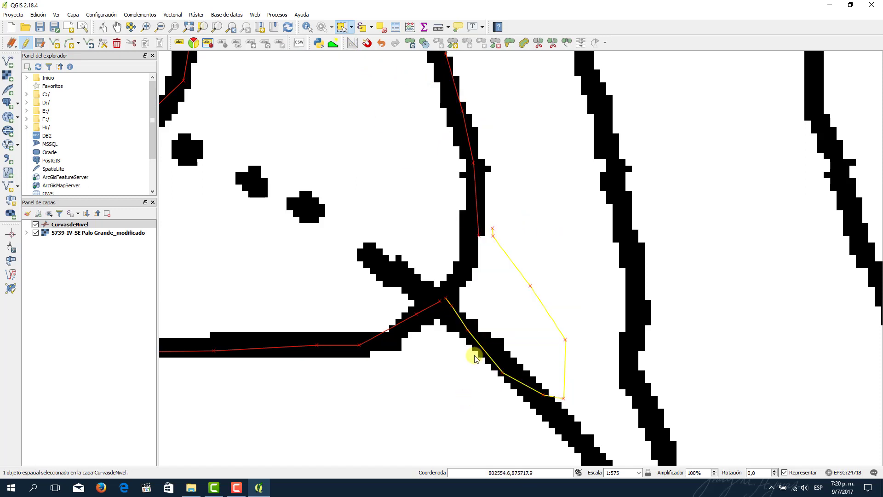
pyautogui.click(575, 271)
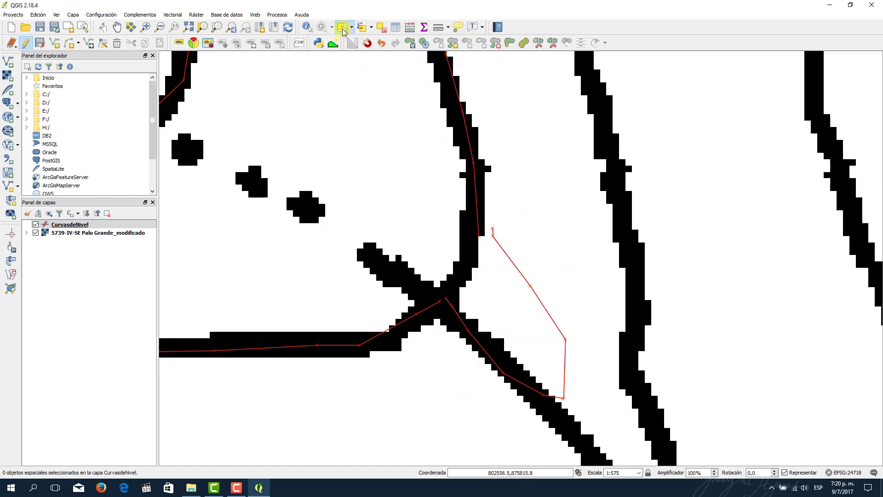
pyautogui.moveTo(555, 246); pyautogui.dragTo(508, 317)
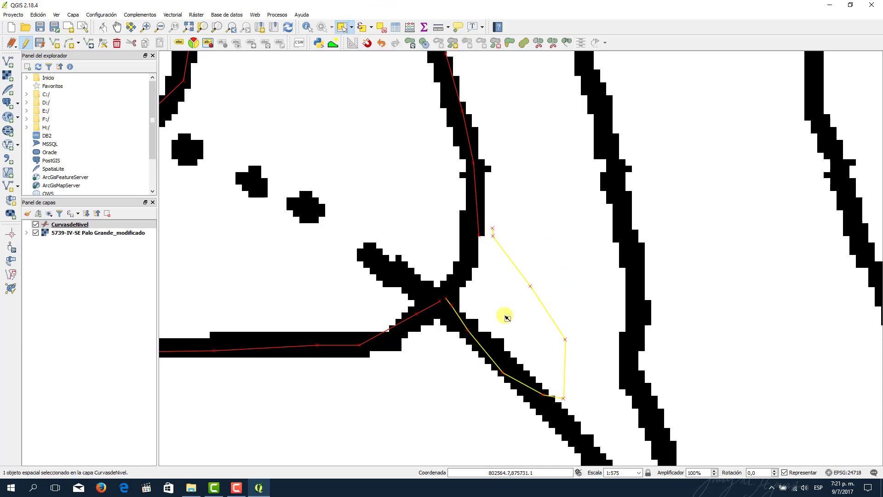
pyautogui.click(117, 43)
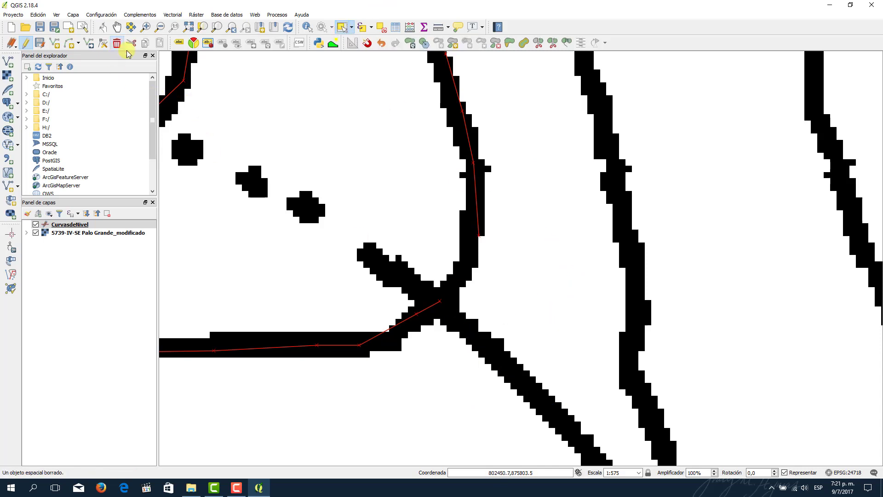
pyautogui.click(54, 42)
pyautogui.scroll(1, 457, 303)
pyautogui.scroll(1, 457, 303)
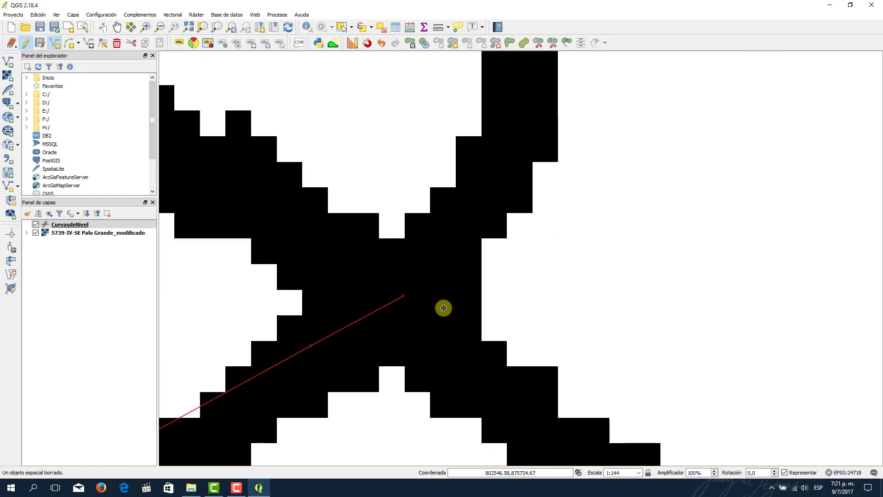
pyautogui.click(405, 295)
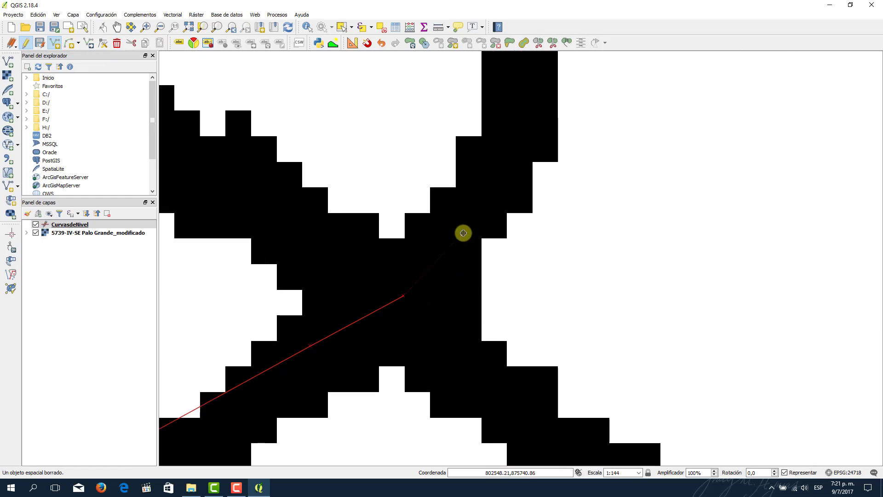
pyautogui.rightClick(482, 248)
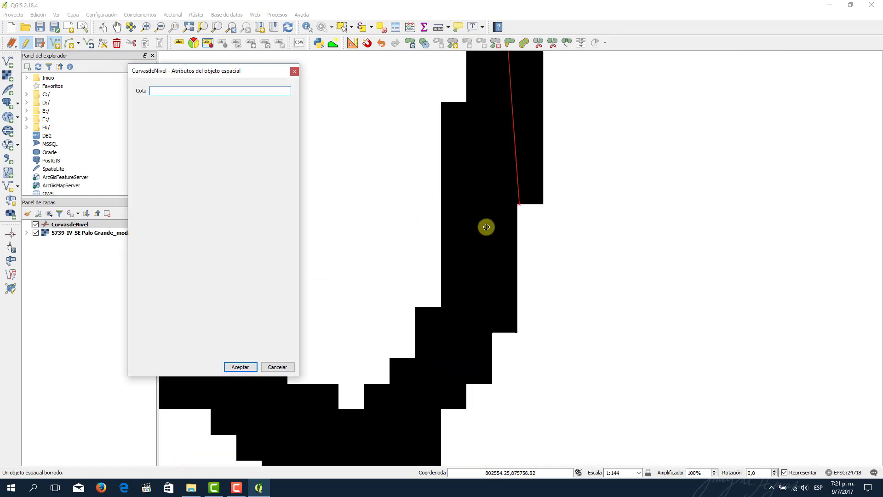
pyautogui.click(295, 73)
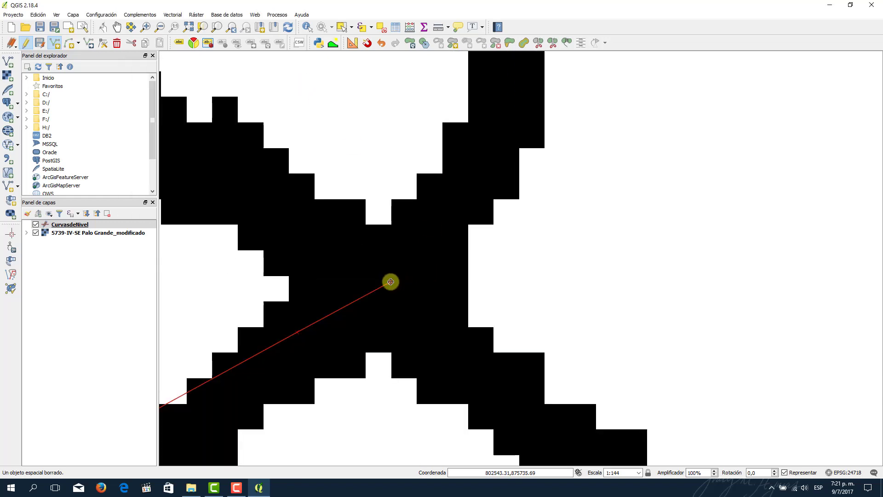
# Trace the missing contour stretch from the stream crossing up to the eastern arm's lower end, with Cota 1260
pyautogui.click(457, 203)
pyautogui.click(506, 119)
pyautogui.press('space')
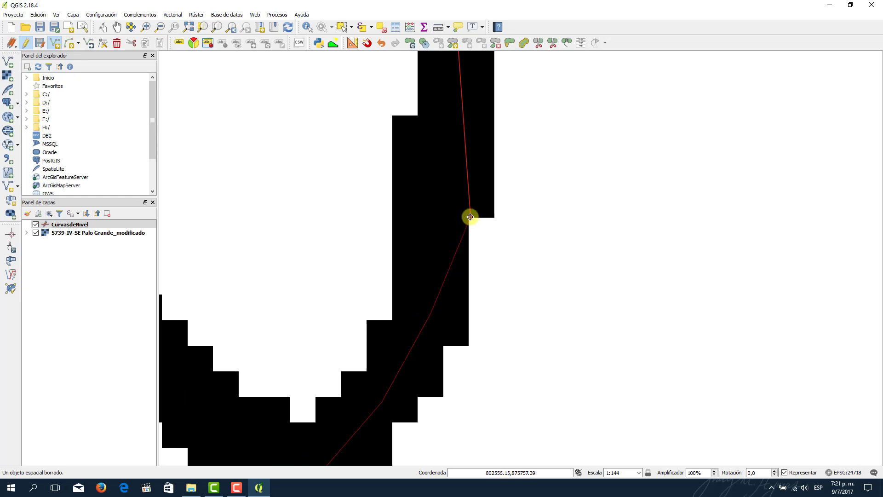
pyautogui.rightClick(470, 216)
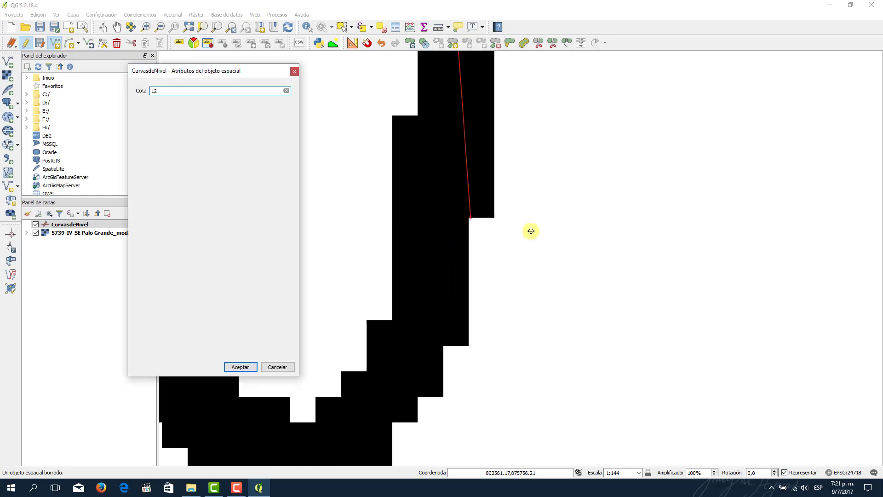
pyautogui.press('Return')
pyautogui.scroll(-4, 534, 234)
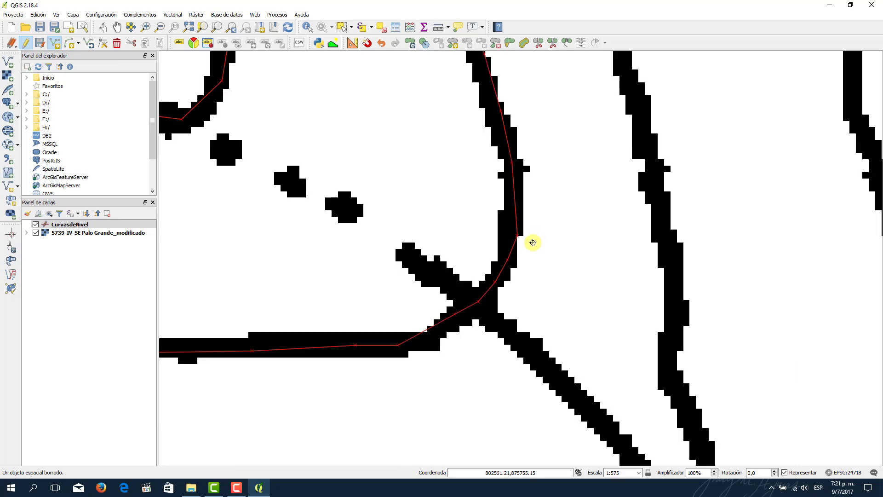
# Select the three segments of the repaired contour and merge them into one feature with Cota 1260
pyautogui.click(342, 28)
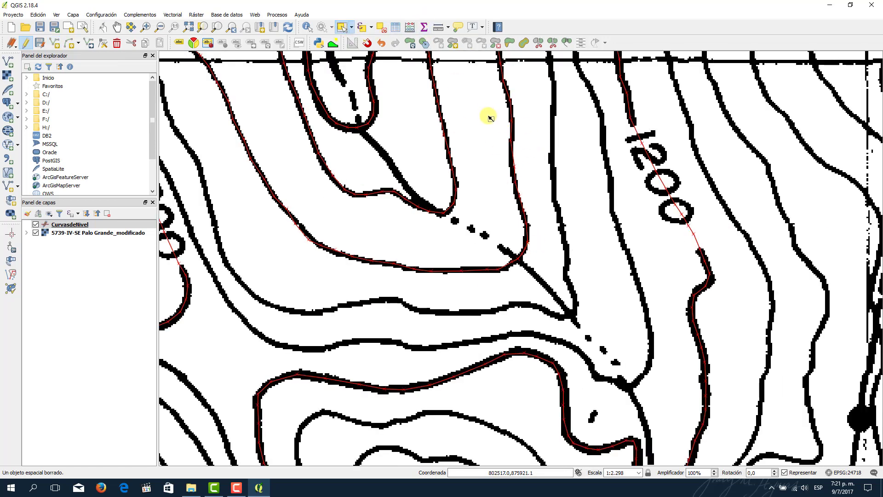
pyautogui.moveTo(527, 254); pyautogui.dragTo(552, 290)
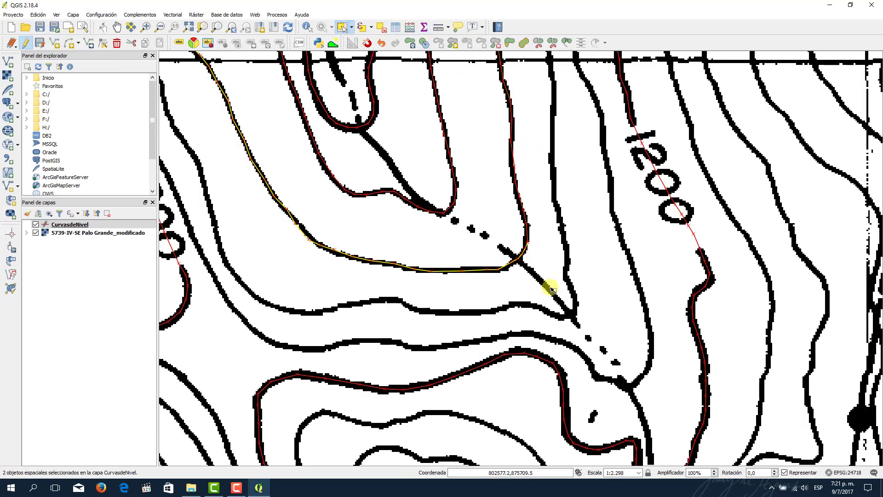
pyautogui.click(531, 270)
pyautogui.click(504, 281)
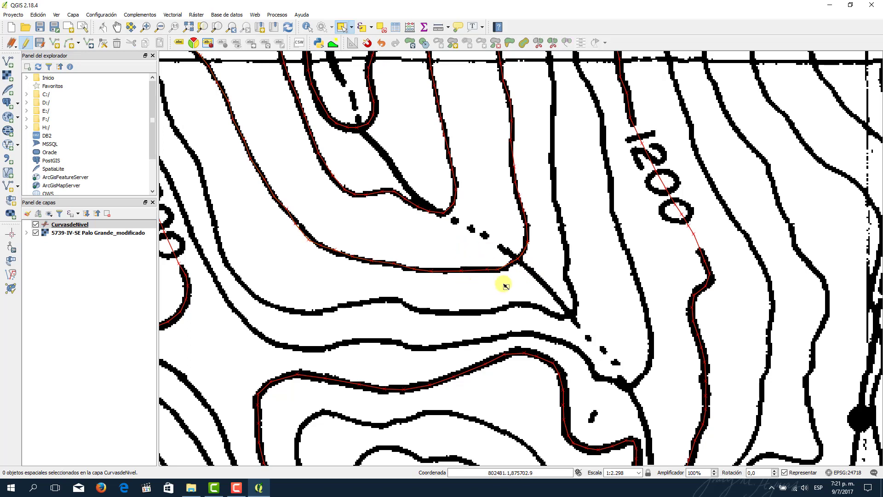
pyautogui.click(518, 251)
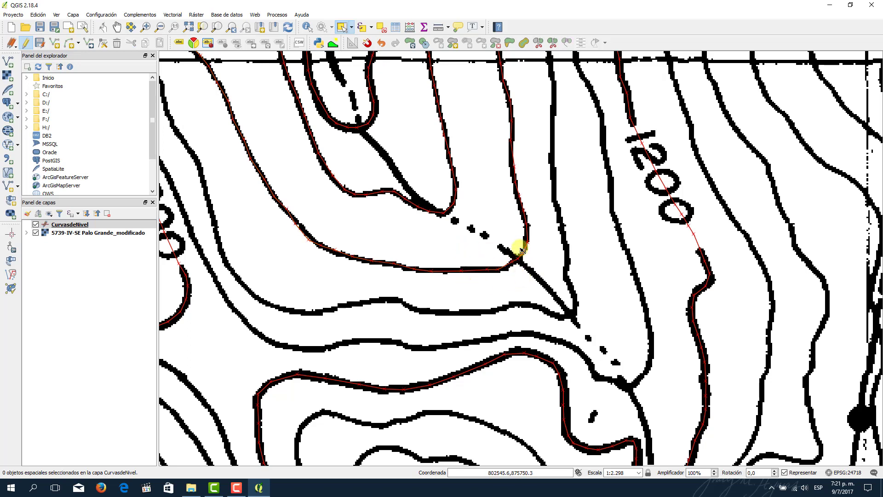
pyautogui.click(493, 276)
pyautogui.moveTo(485, 198); pyautogui.dragTo(529, 280)
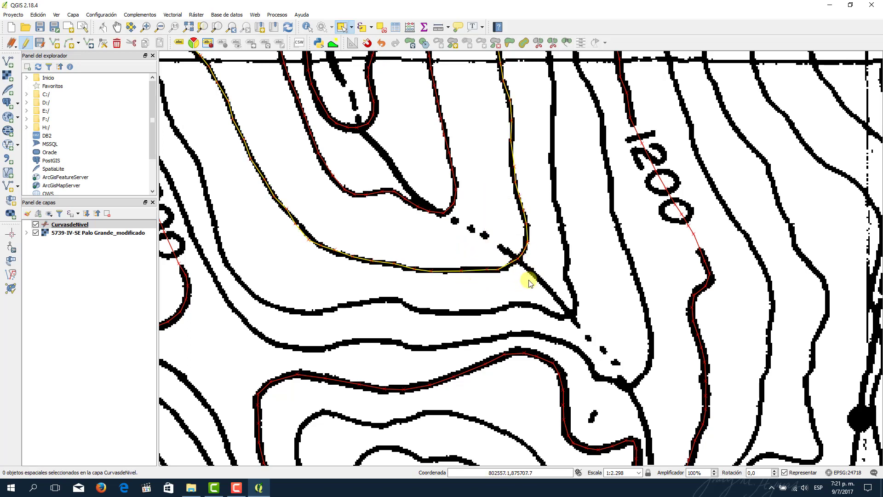
pyautogui.moveTo(467, 186); pyautogui.dragTo(546, 297)
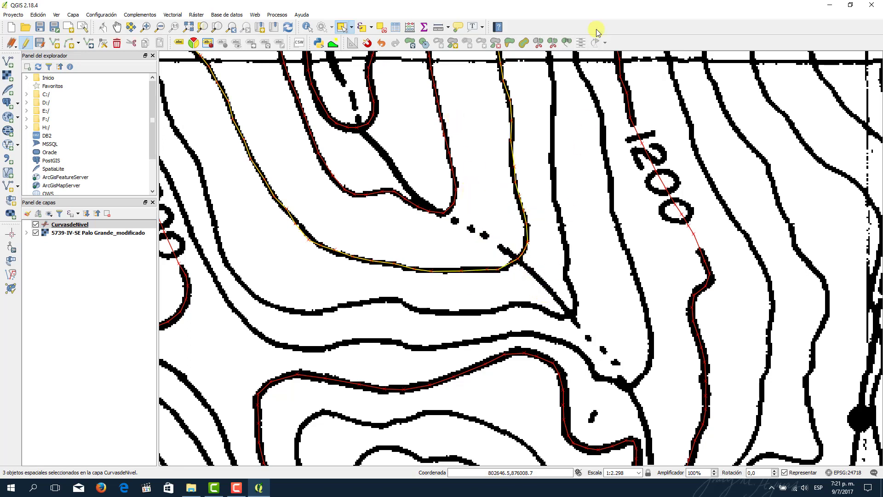
pyautogui.click(568, 43)
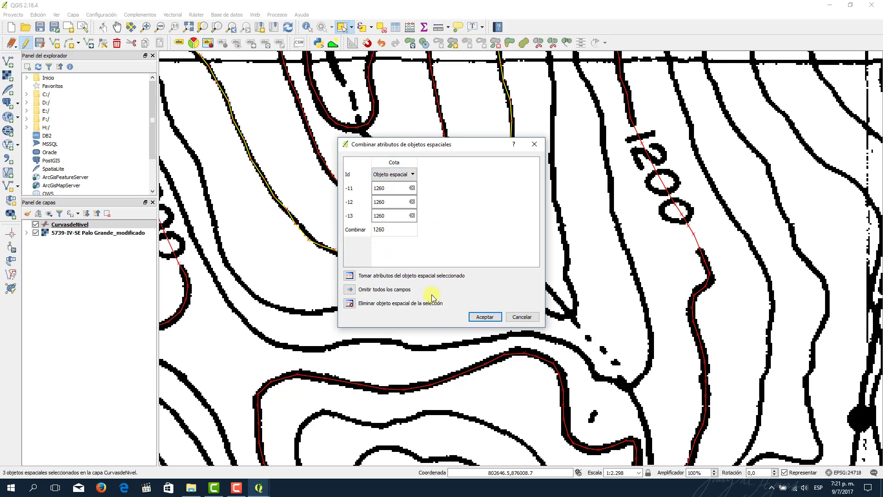
pyautogui.click(483, 317)
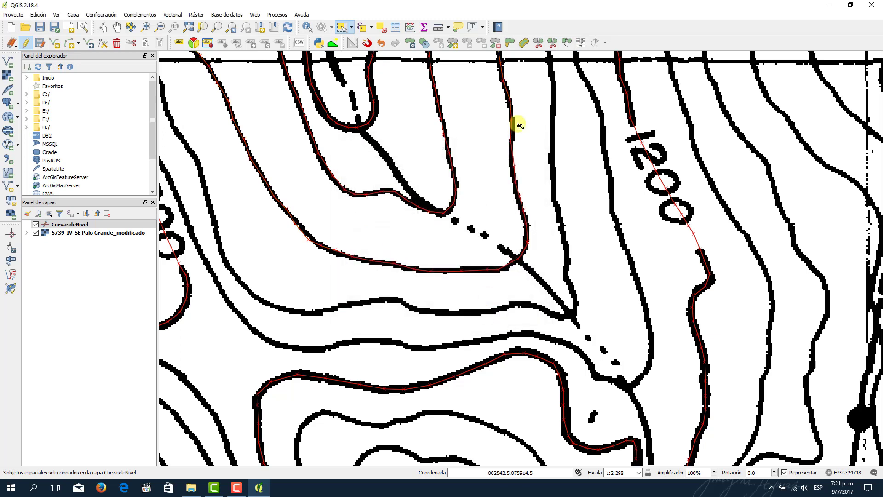
# Examine the scanned contours between Cerro La Laguna and Qda. Mo Mario, following the thick index lines that are not yet traced
pyautogui.scroll(-1, 464, 176)
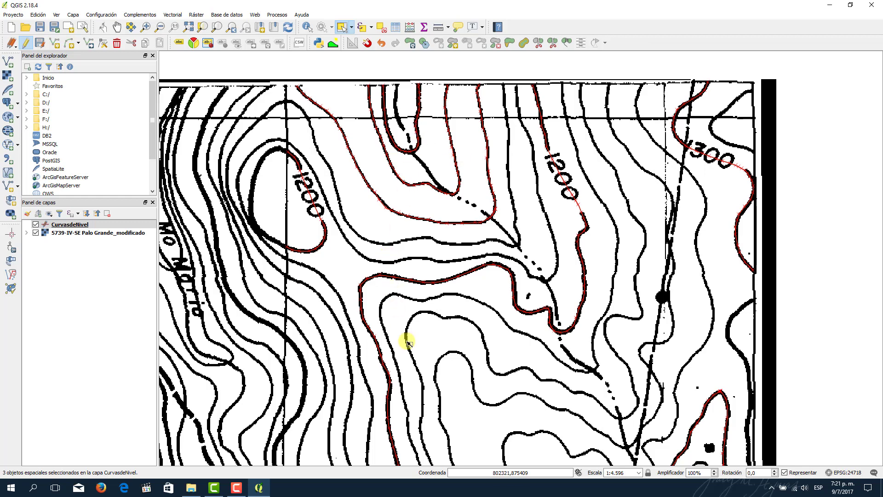
pyautogui.moveTo(407, 343); pyautogui.dragTo(384, 203)
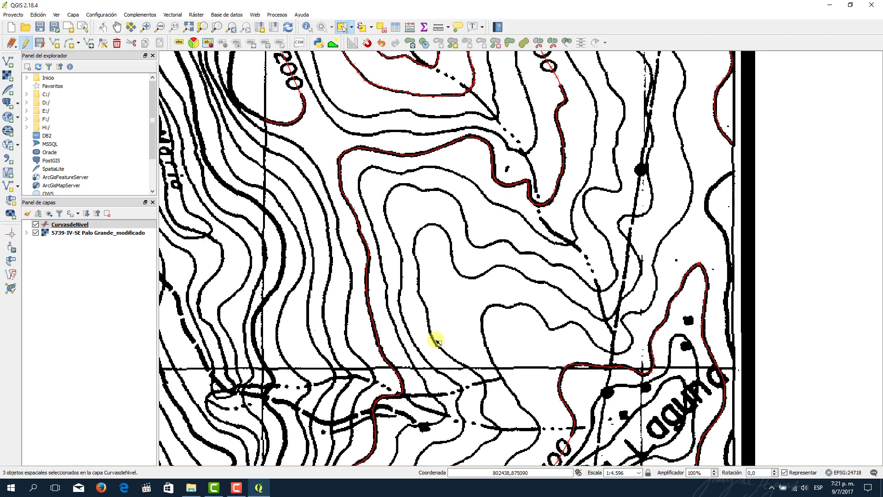
pyautogui.moveTo(434, 341); pyautogui.dragTo(412, 213)
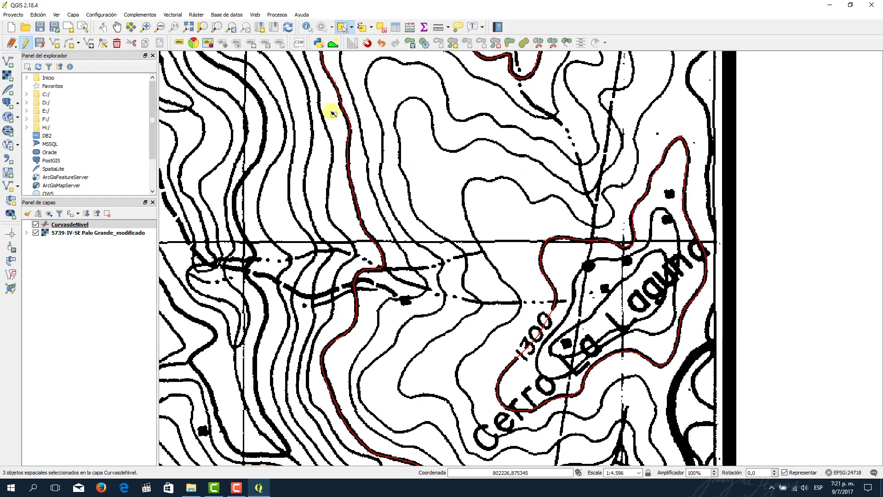
pyautogui.moveTo(332, 111); pyautogui.dragTo(469, 286)
pyautogui.moveTo(370, 177); pyautogui.dragTo(373, 231)
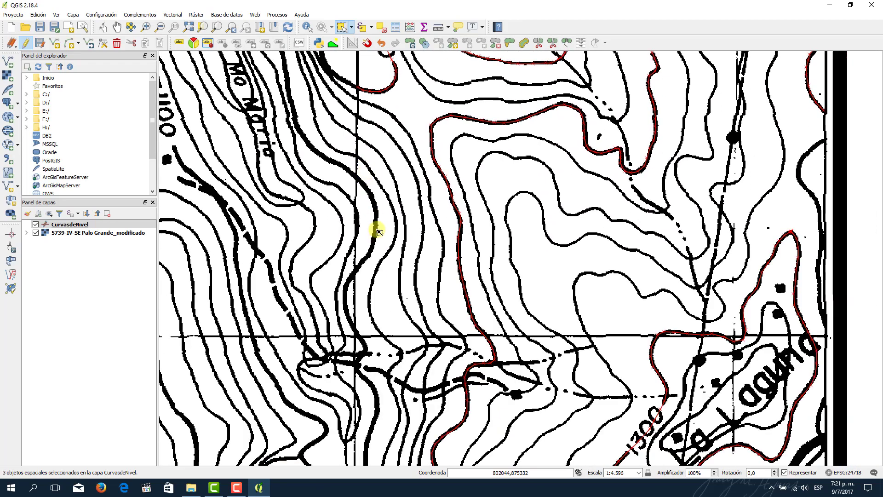
pyautogui.moveTo(355, 124); pyautogui.dragTo(383, 281)
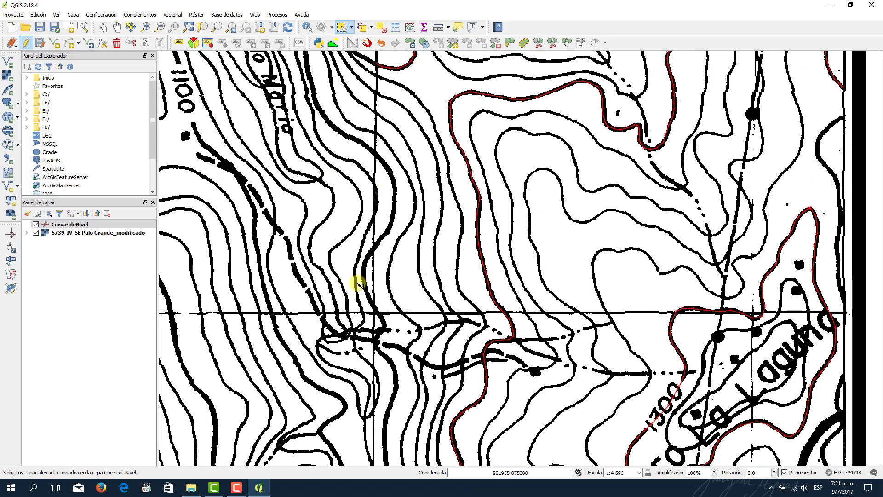
pyautogui.moveTo(396, 371); pyautogui.dragTo(364, 191)
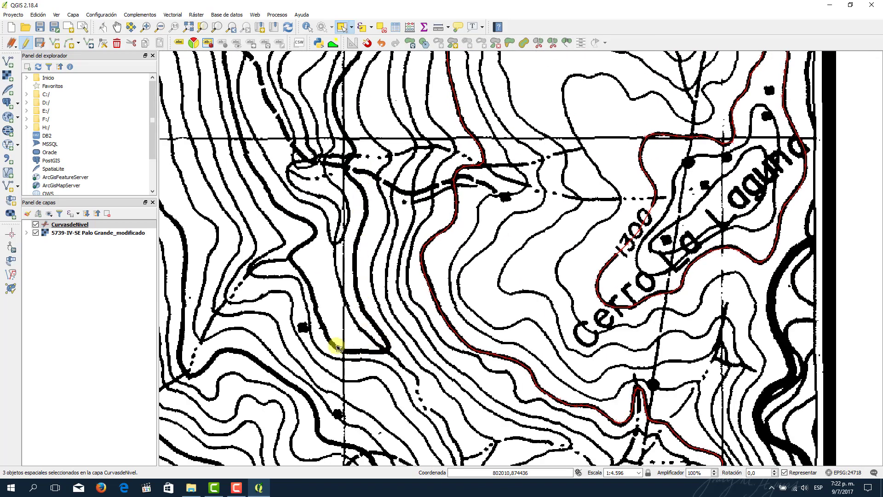
pyautogui.moveTo(286, 203); pyautogui.dragTo(365, 350)
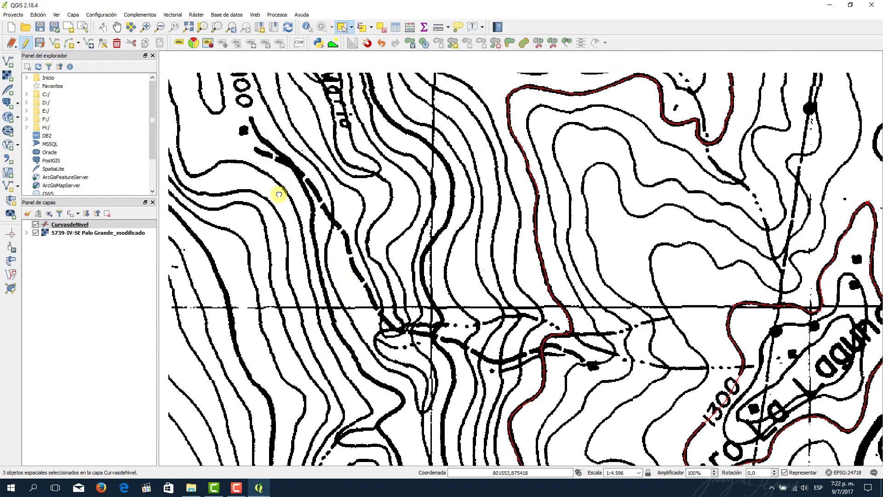
pyautogui.moveTo(451, 106); pyautogui.dragTo(345, 267)
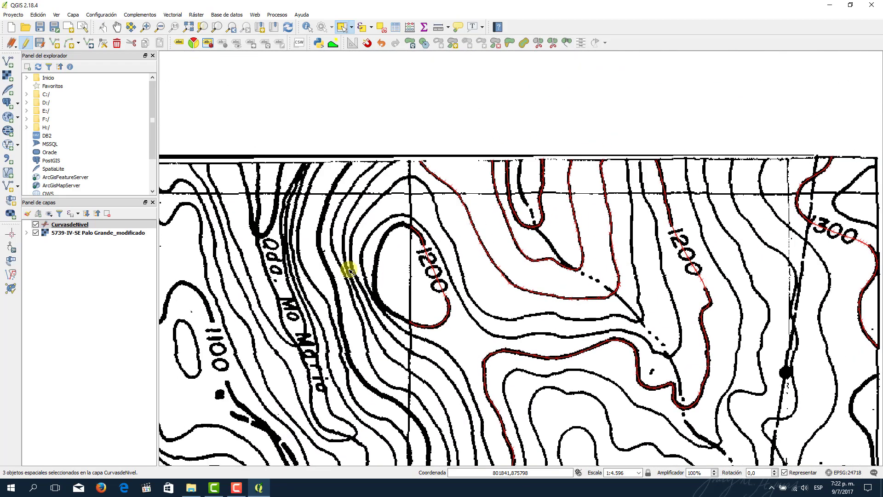
pyautogui.moveTo(424, 300); pyautogui.dragTo(409, 217)
# Trace the thick index contour's bulge east of the vertical grid line, between its two grid crossings, with Cota 1100
pyautogui.scroll(1, 366, 213)
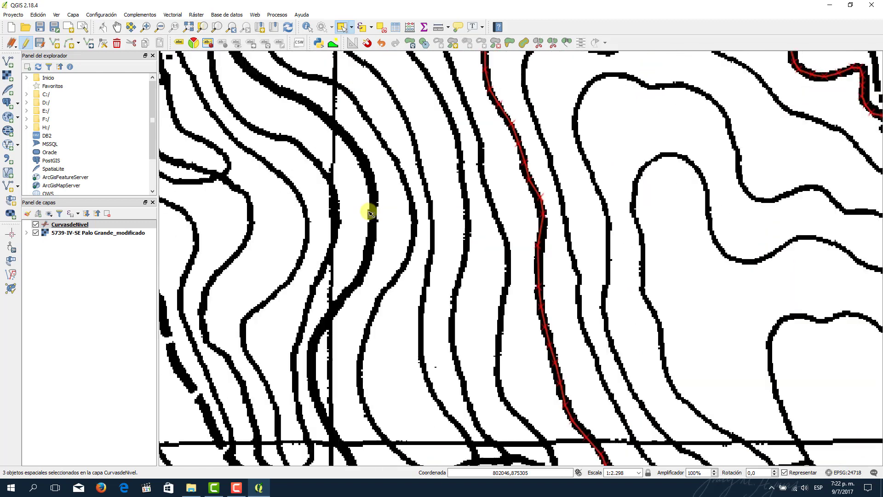
pyautogui.click(54, 42)
pyautogui.click(336, 122)
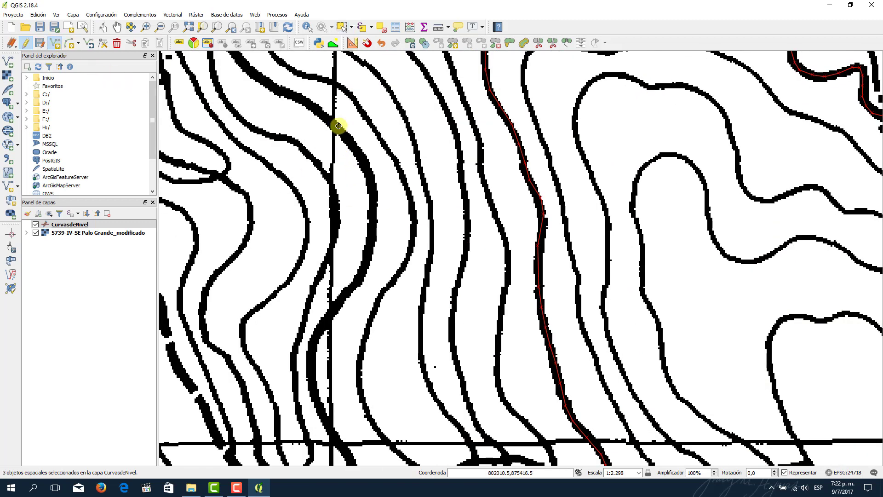
pyautogui.click(357, 144)
pyautogui.click(373, 178)
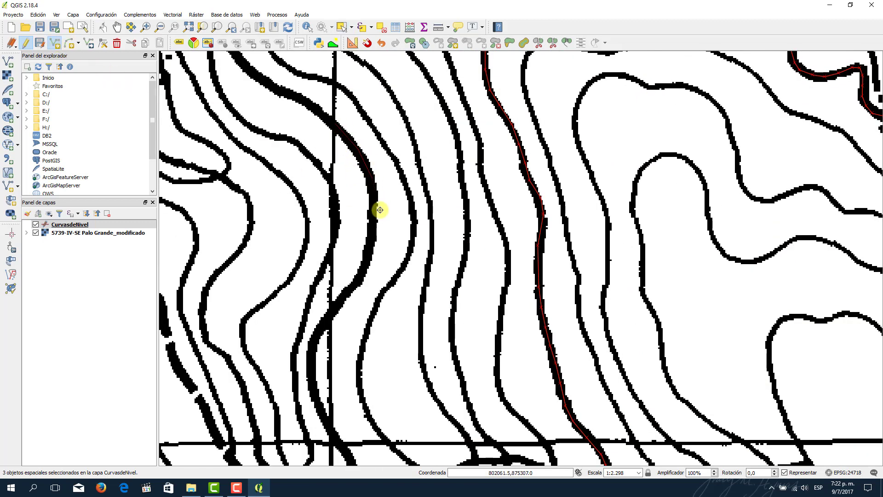
pyautogui.click(374, 226)
pyautogui.click(355, 286)
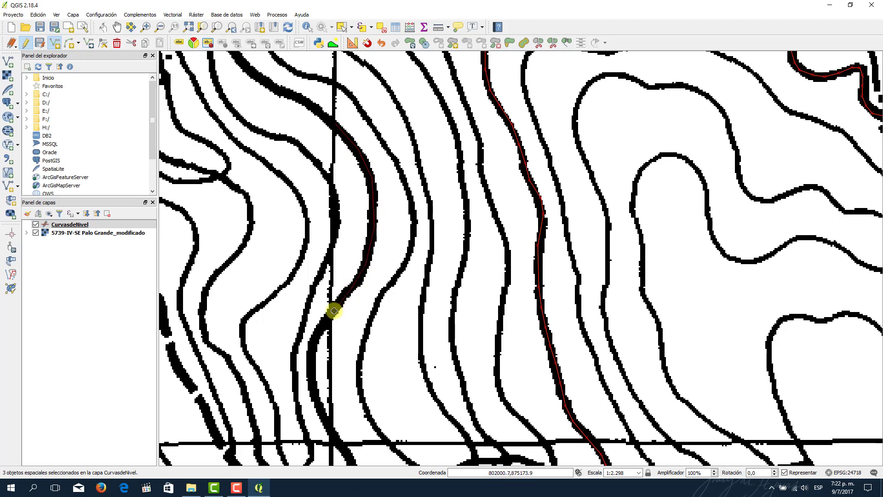
pyautogui.rightClick(335, 311)
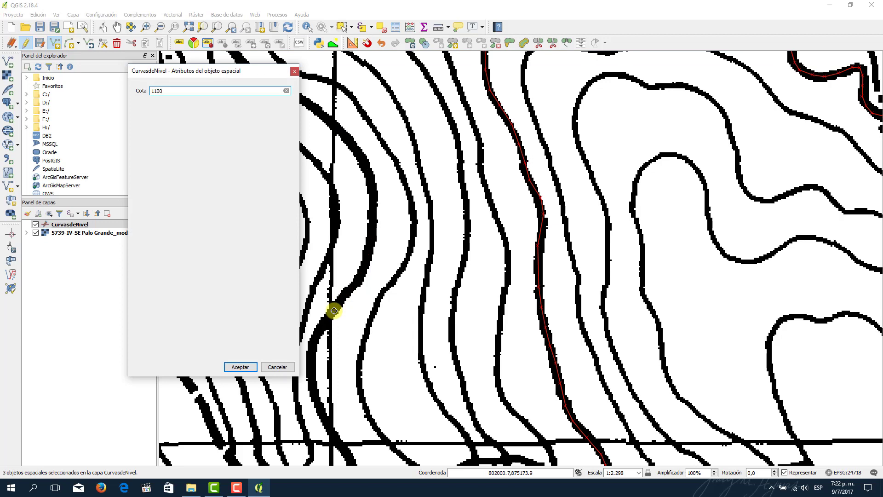
pyautogui.write('1100')
pyautogui.press('Return')
# Trace the thick index contour south from the grid crossing, across the stream, to the vertical grid line beyond its sharp bend, with Cota 1100
pyautogui.moveTo(339, 355); pyautogui.dragTo(363, 184)
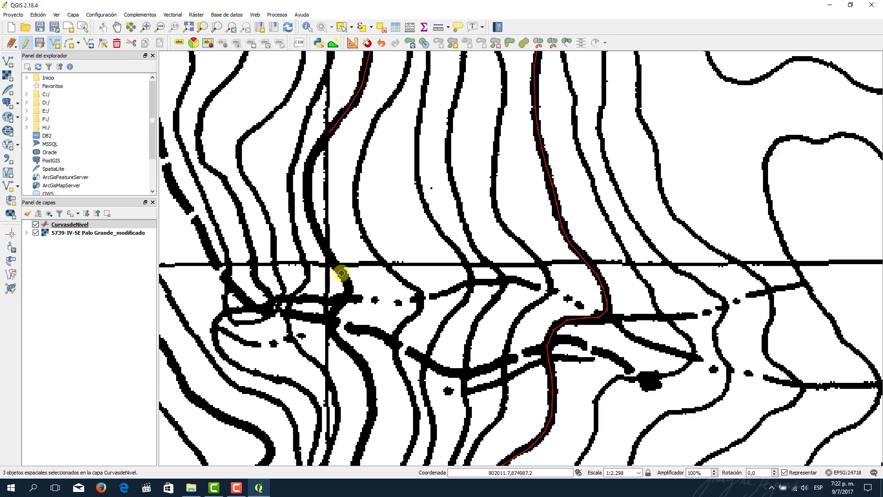
pyautogui.click(327, 250)
pyautogui.click(349, 287)
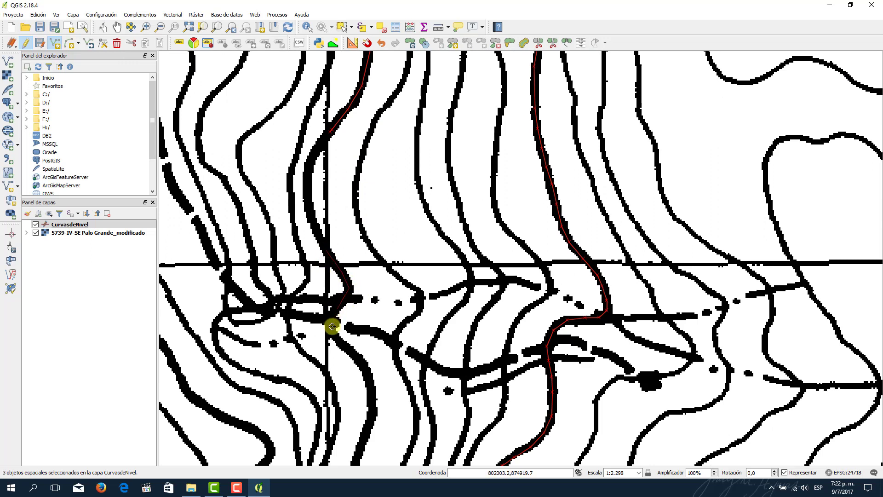
pyautogui.click(333, 329)
pyautogui.click(368, 369)
pyautogui.click(372, 400)
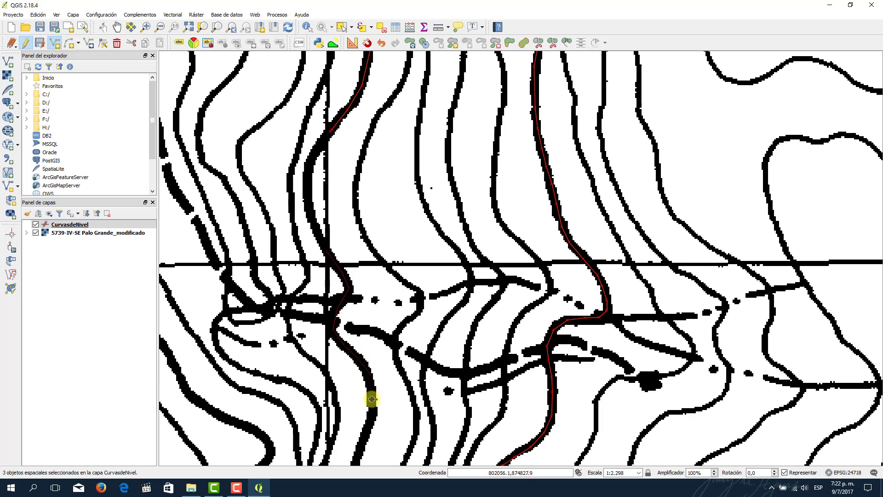
pyautogui.click(369, 428)
pyautogui.moveTo(379, 423); pyautogui.dragTo(395, 153)
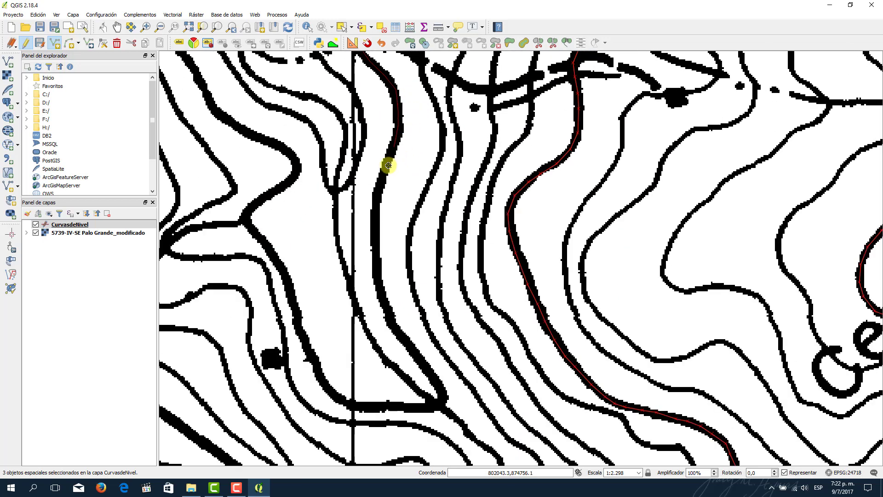
pyautogui.click(376, 202)
pyautogui.click(375, 232)
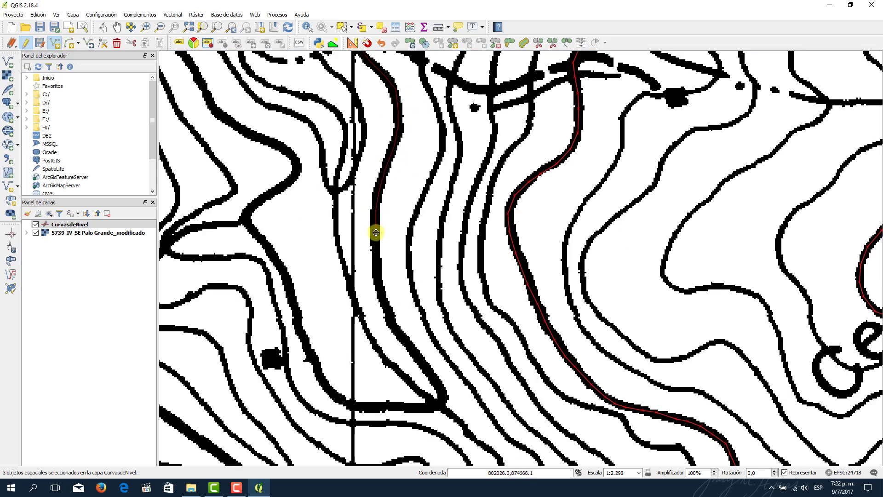
pyautogui.click(375, 255)
pyautogui.click(384, 301)
pyautogui.click(396, 327)
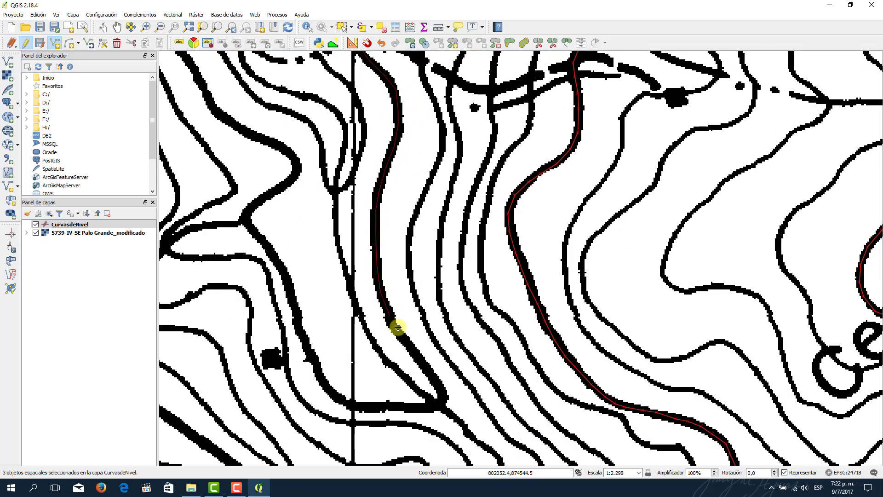
pyautogui.click(414, 350)
pyautogui.click(431, 372)
pyautogui.click(441, 393)
pyautogui.click(426, 407)
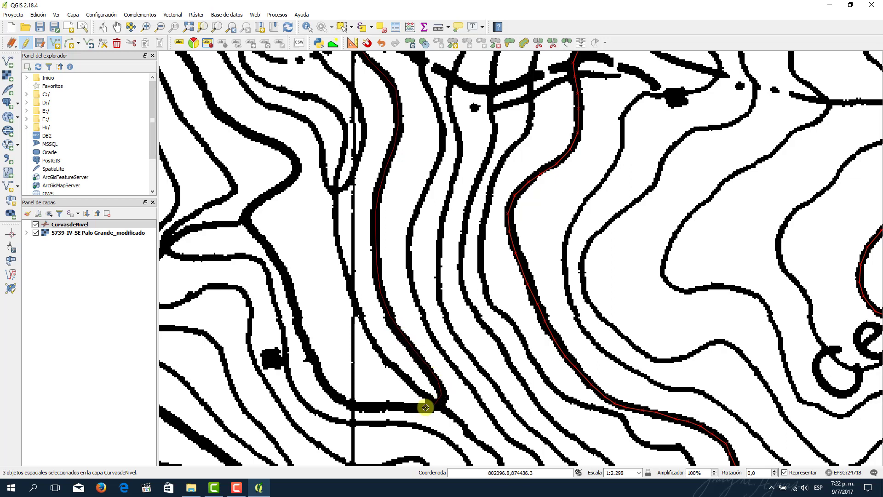
pyautogui.click(401, 407)
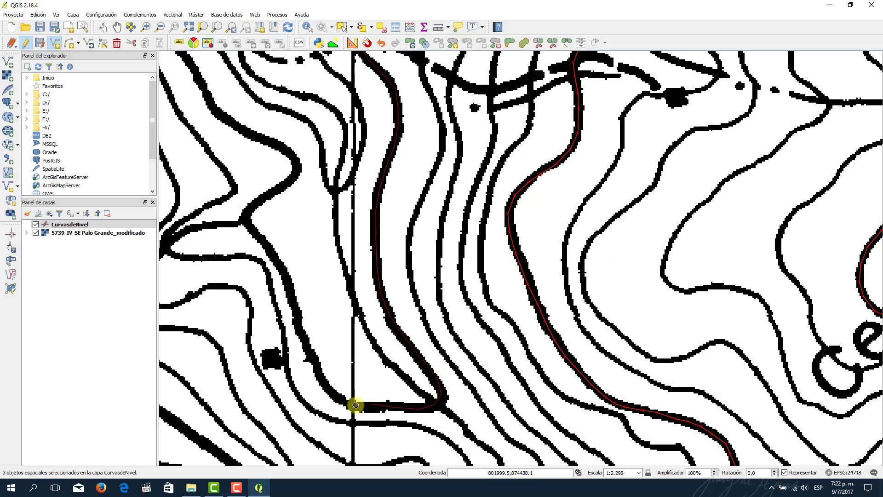
pyautogui.rightClick(356, 405)
pyautogui.write('100')
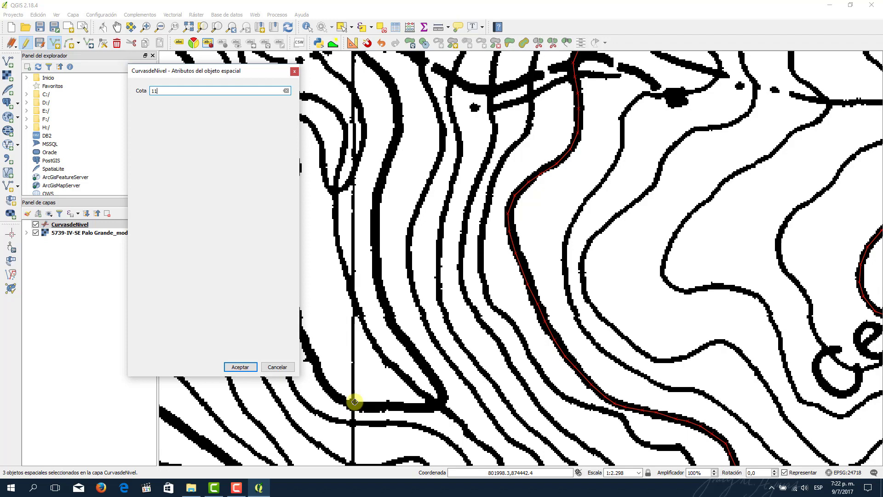
pyautogui.press('Return')
# Examine the traced contours around Cerro La Laguna and northward to the map sheet's upper edge
pyautogui.scroll(-2, 563, 175)
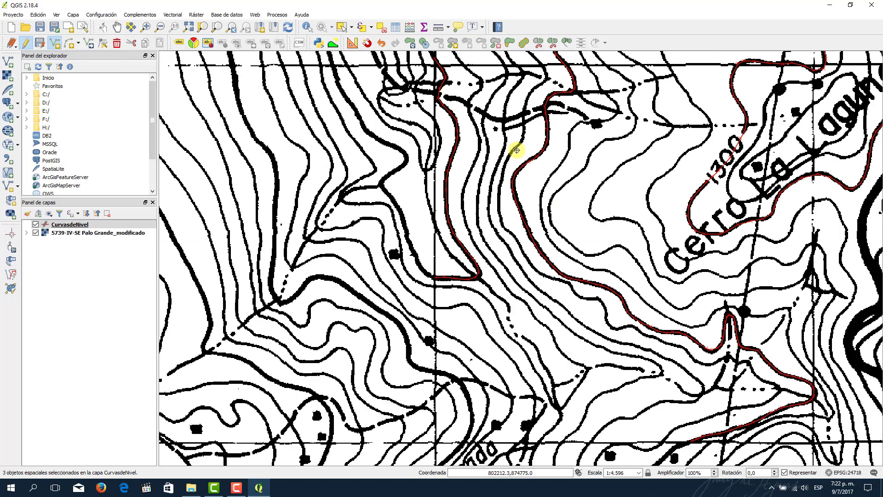
pyautogui.moveTo(535, 191); pyautogui.dragTo(486, 206)
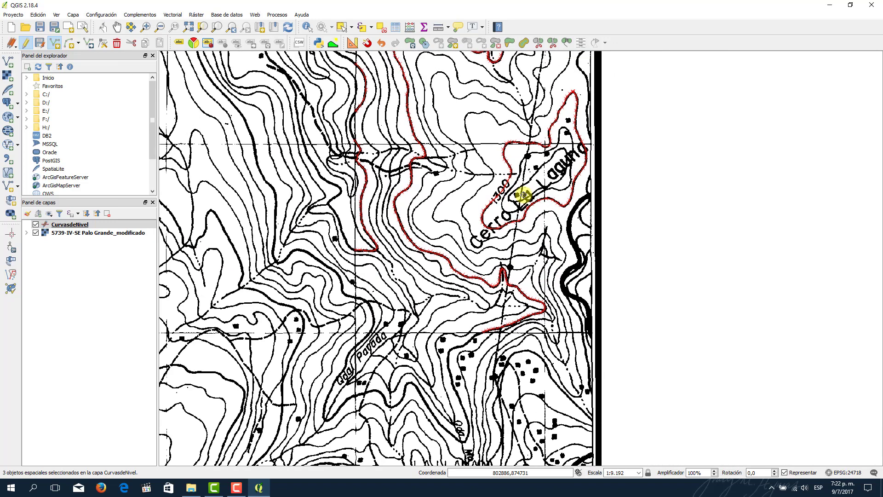
pyautogui.scroll(1, 610, 289)
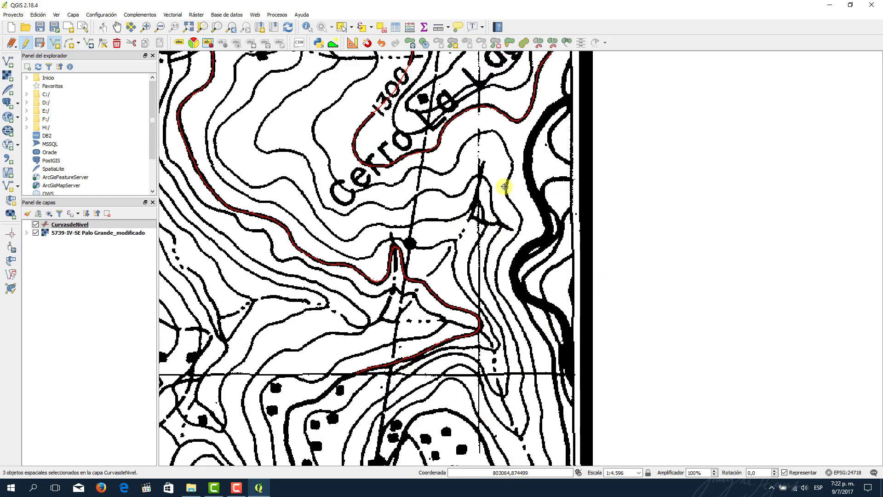
pyautogui.moveTo(509, 142); pyautogui.dragTo(438, 281)
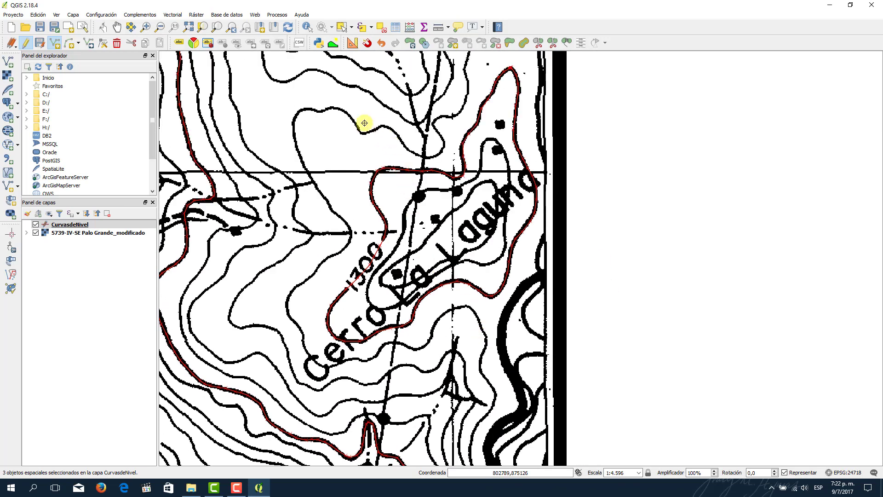
pyautogui.moveTo(364, 122); pyautogui.dragTo(460, 274)
pyautogui.scroll(-1, 364, 170)
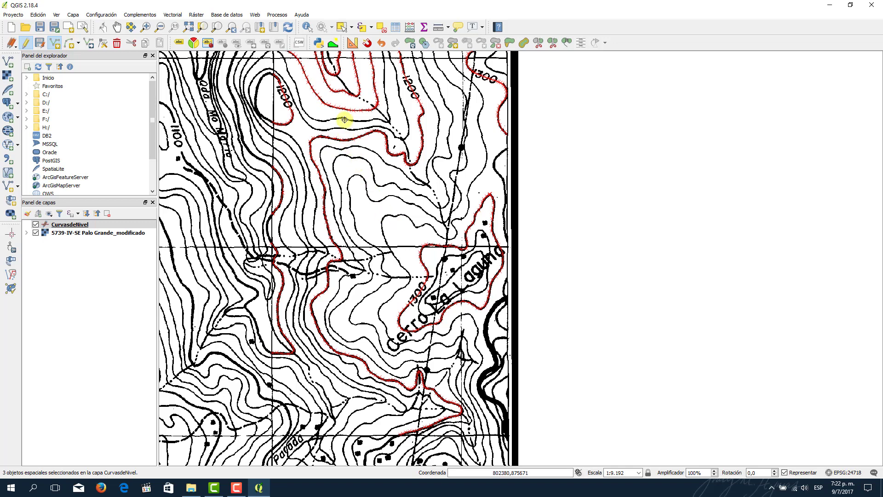
pyautogui.moveTo(300, 87); pyautogui.dragTo(368, 160)
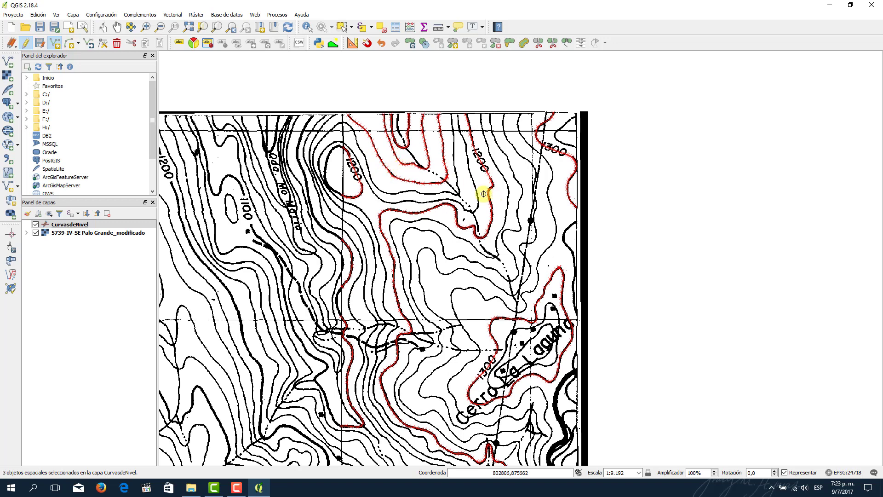
# Save the edits of the CurvasdeNivel layer and end its editing session
pyautogui.click(40, 44)
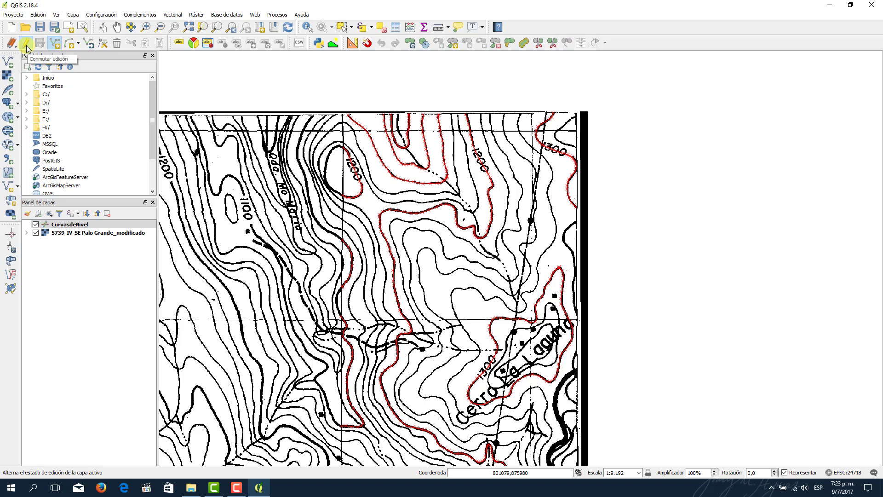
pyautogui.click(26, 43)
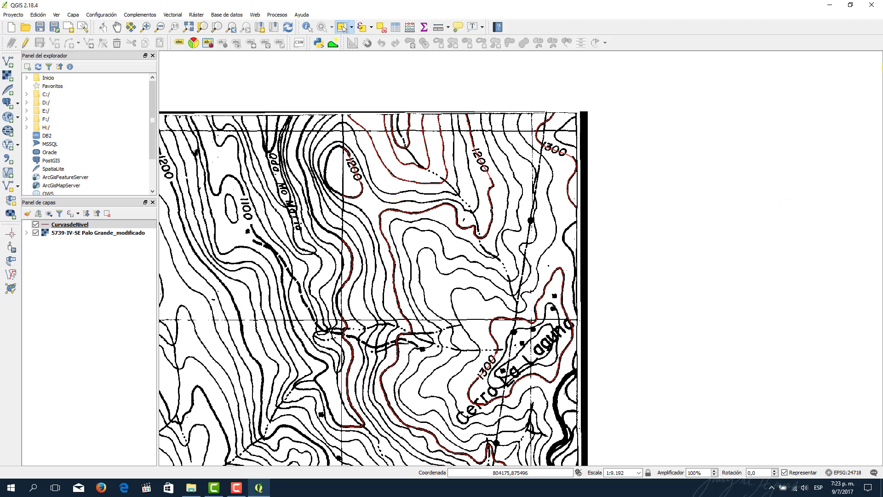
# Close QGIS without saving the current project and start it again
pyautogui.click(870, 10)
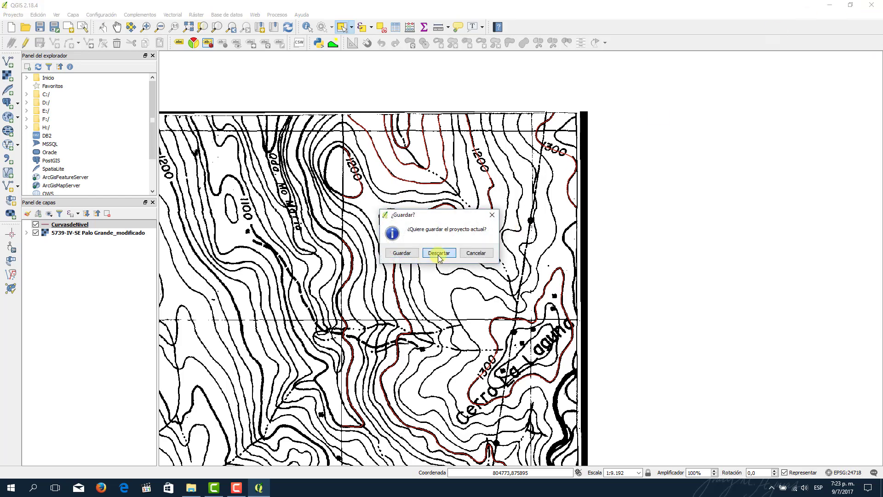
pyautogui.click(439, 254)
pyautogui.press('super+d')
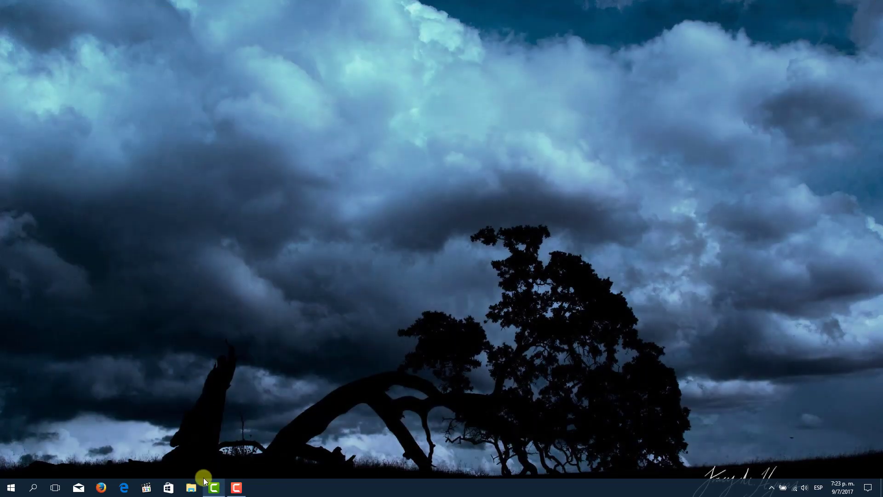
pyautogui.click(11, 487)
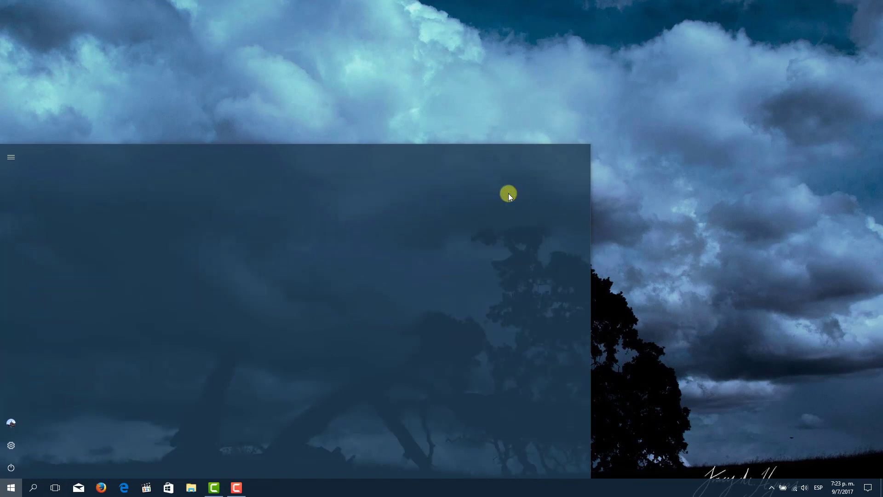
pyautogui.click(508, 193)
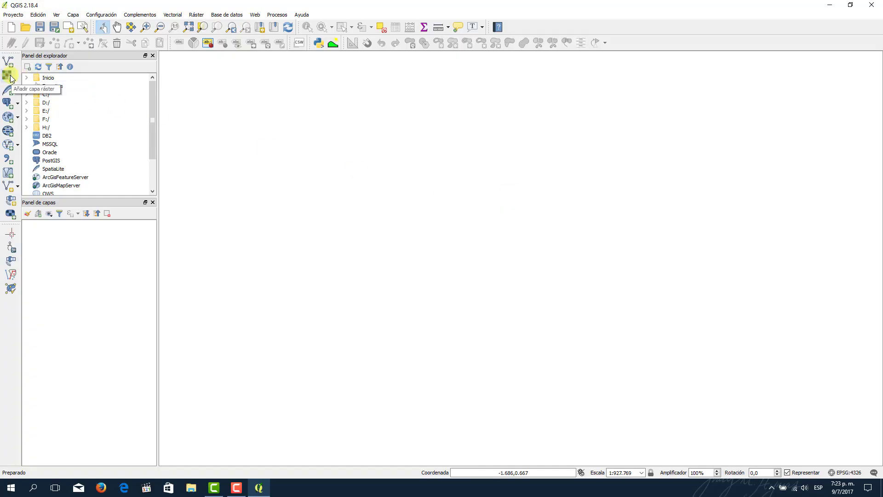
# Add the georeferenced raster 5739-IV-SE Palo Grande_modificado.tif from the Carta Georreferenciada folder
pyautogui.click(10, 79)
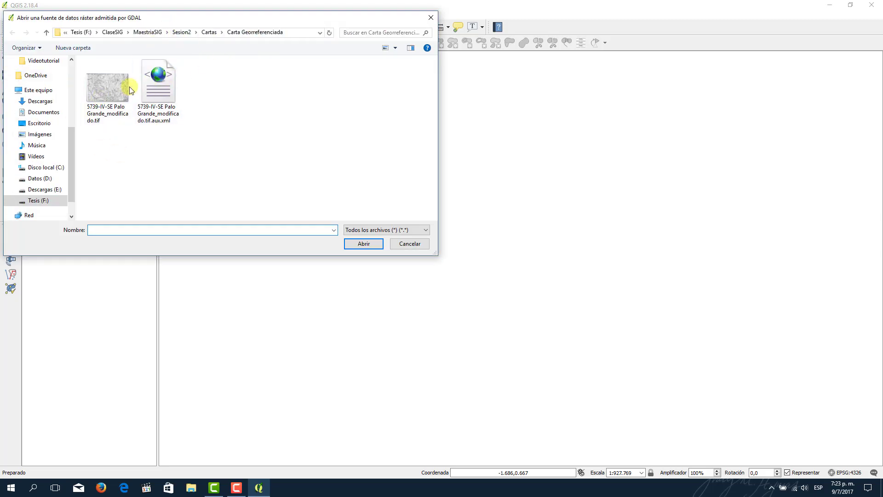
pyautogui.click(110, 97)
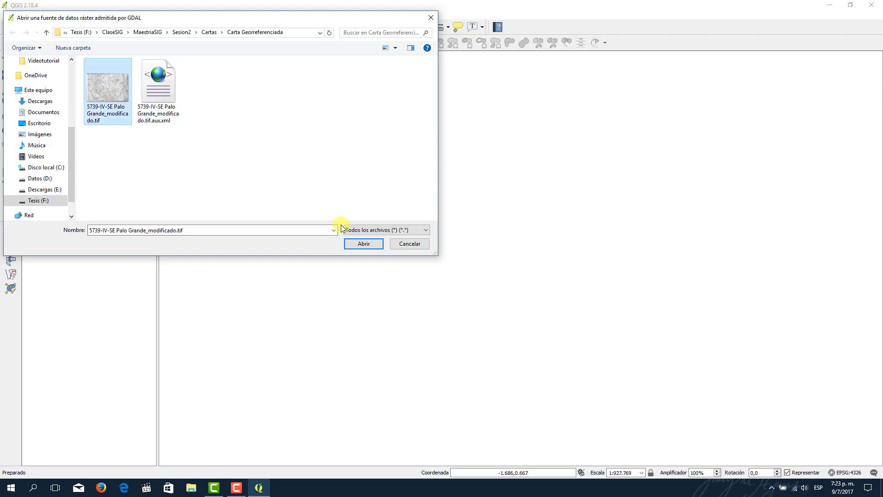
pyautogui.click(355, 244)
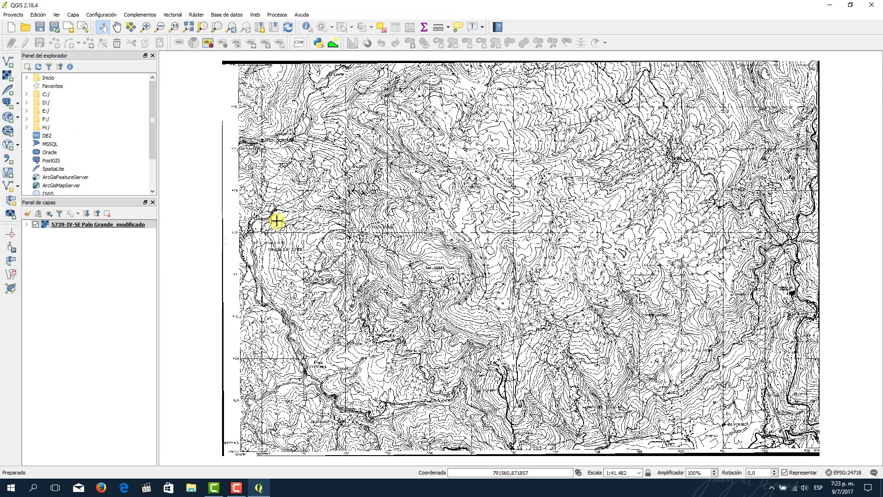
# Add the vector layer CurvasdeNivel.shp from the Vectorización folder
pyautogui.click(11, 62)
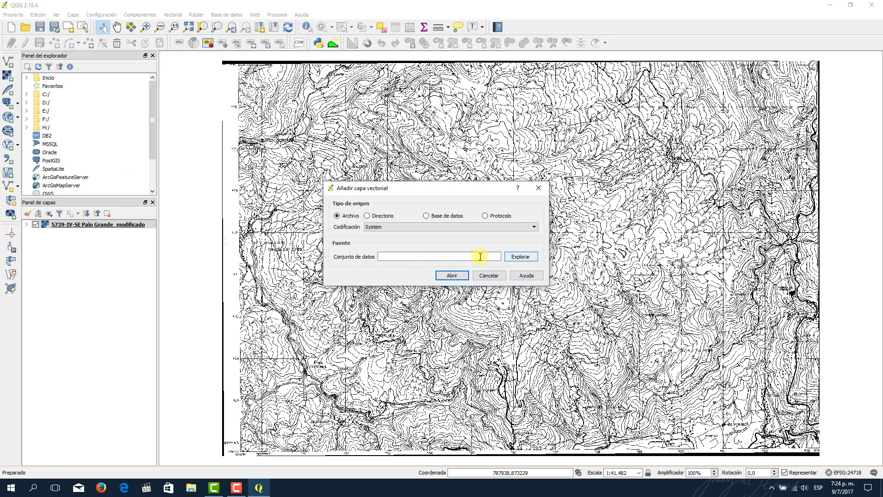
pyautogui.click(523, 257)
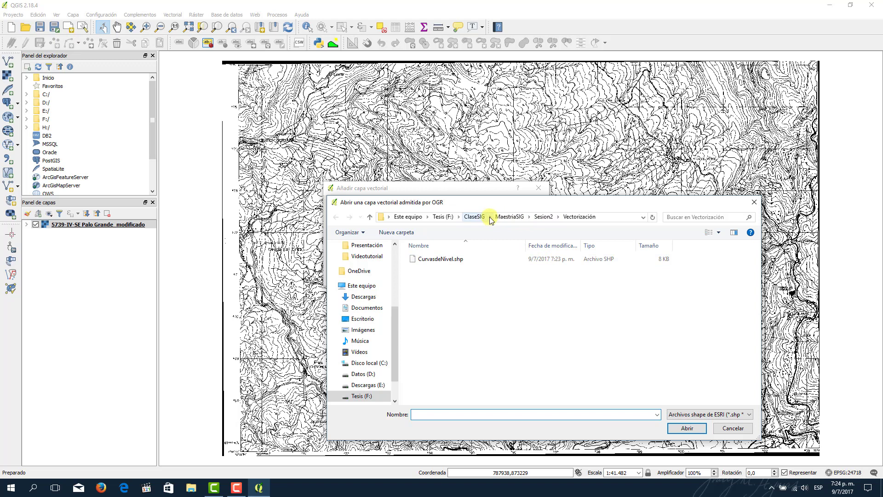
pyautogui.click(437, 260)
pyautogui.click(681, 431)
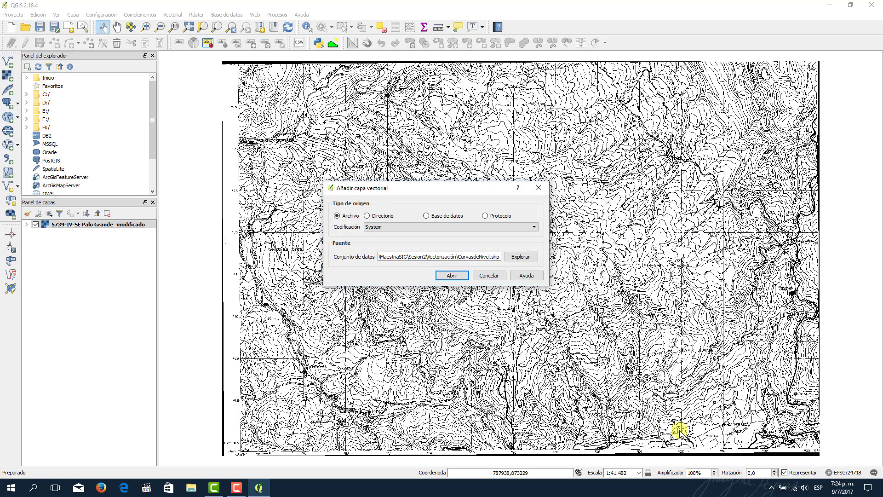
pyautogui.click(441, 275)
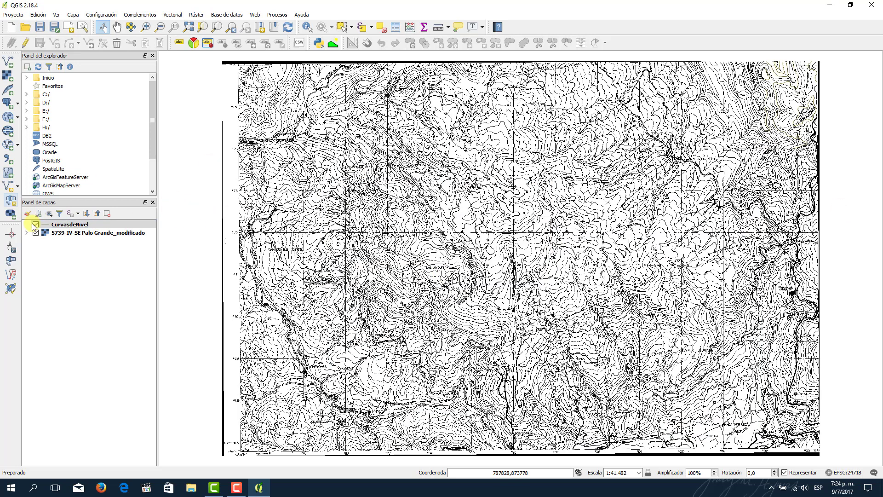
# Style the CurvasdeNivel lines in red with a width of 0.46 mm
pyautogui.click(44, 227)
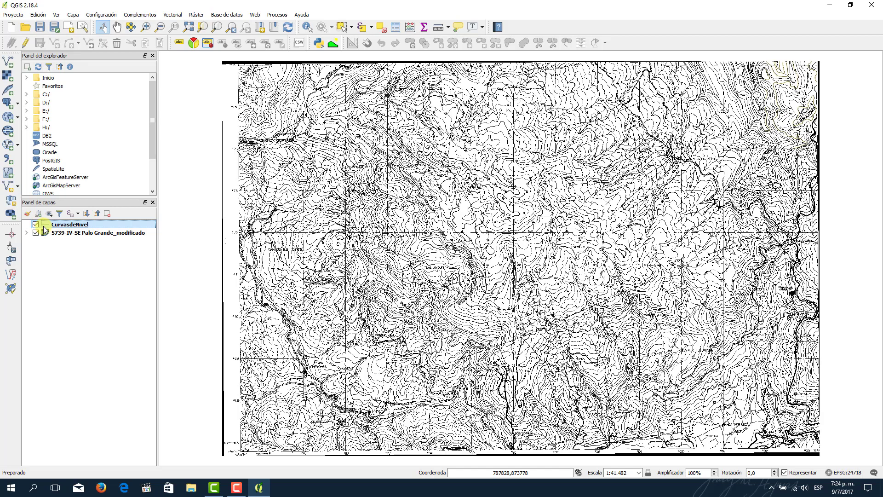
pyautogui.doubleClick(44, 227)
pyautogui.click(430, 218)
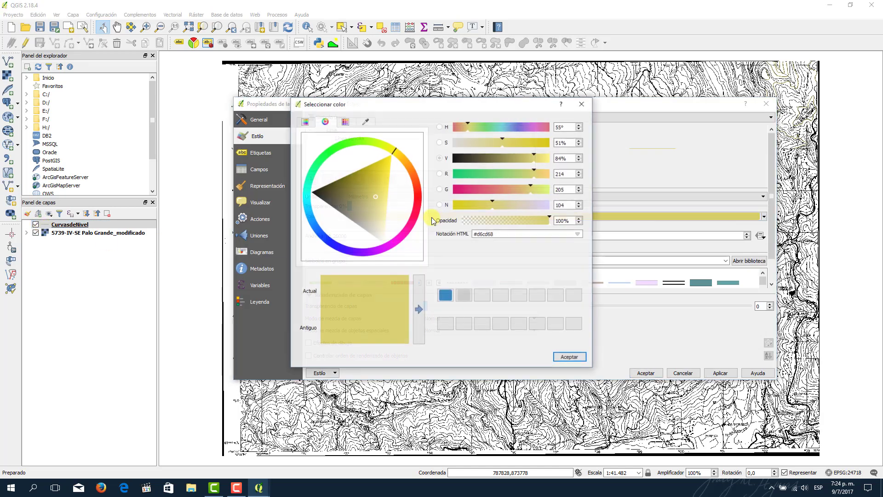
pyautogui.click(419, 195)
pyautogui.moveTo(363, 206); pyautogui.dragTo(396, 192)
pyautogui.click(570, 357)
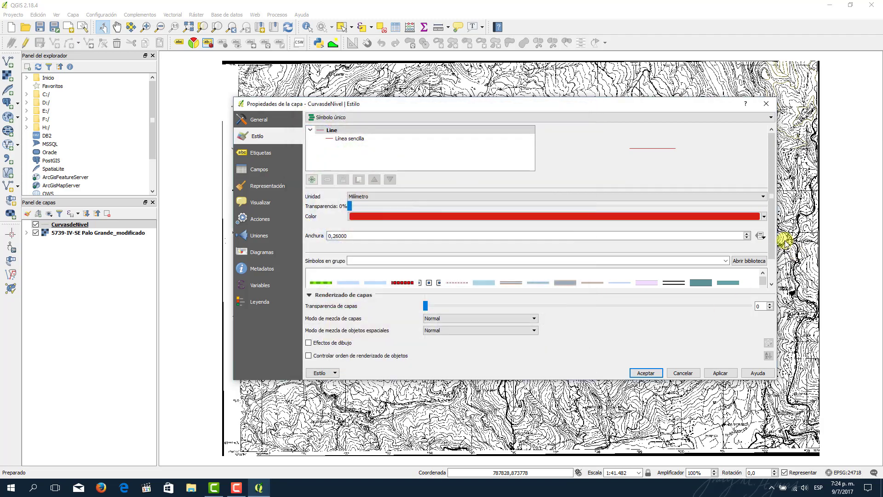
pyautogui.click(747, 234)
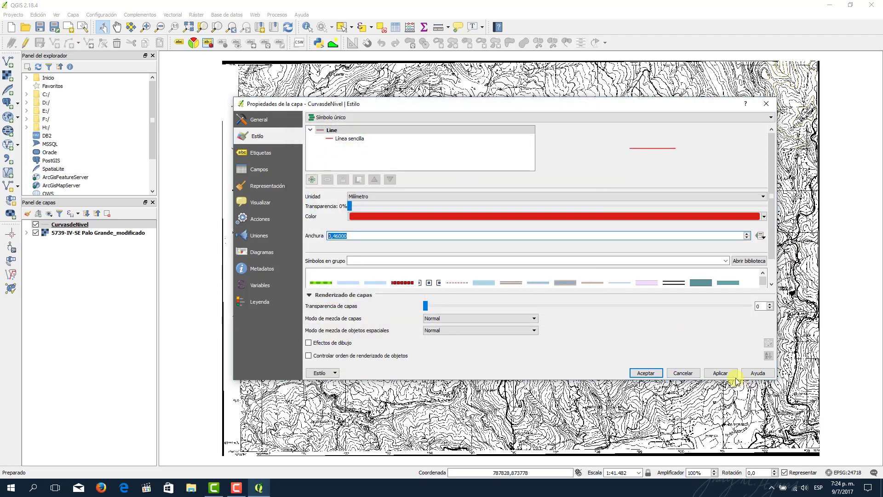
pyautogui.click(720, 373)
pyautogui.click(646, 373)
# Examine the reloaded red contours over the scanned map and check their Cota values in the CurvasdeNivel attribute table
pyautogui.scroll(1, 591, 201)
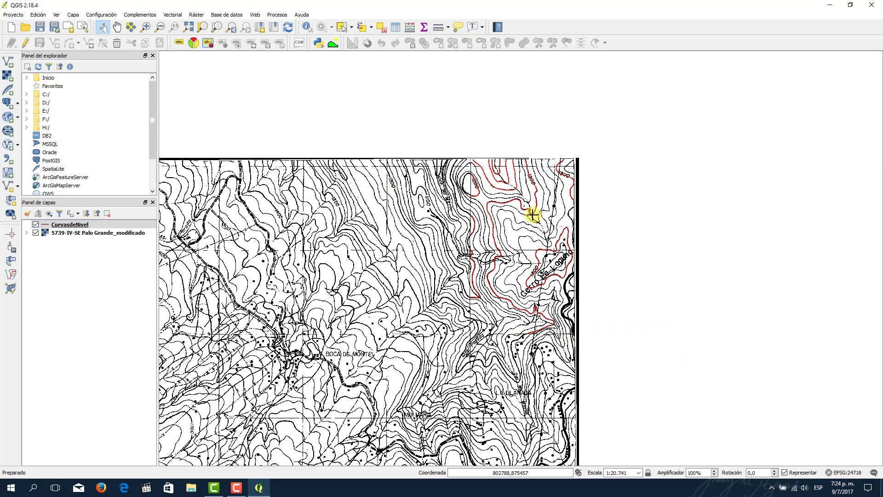
pyautogui.scroll(2, 532, 215)
pyautogui.scroll(-1, 552, 225)
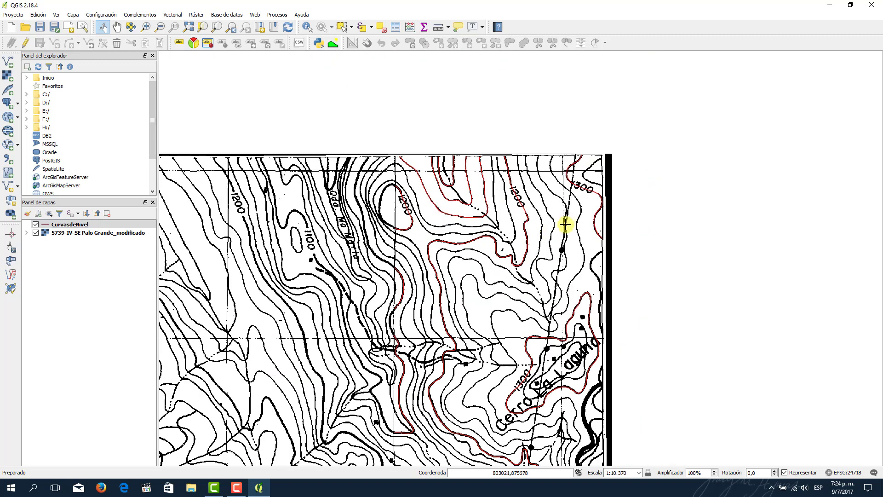
pyautogui.rightClick(80, 225)
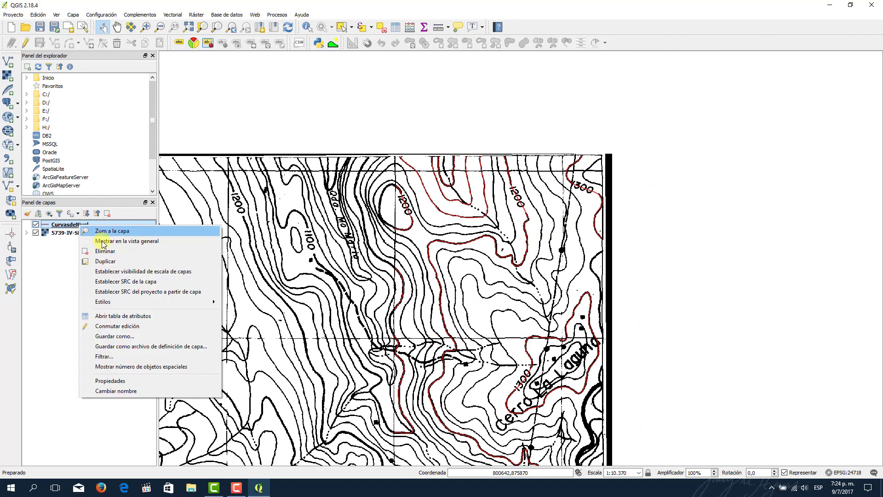
pyautogui.click(120, 316)
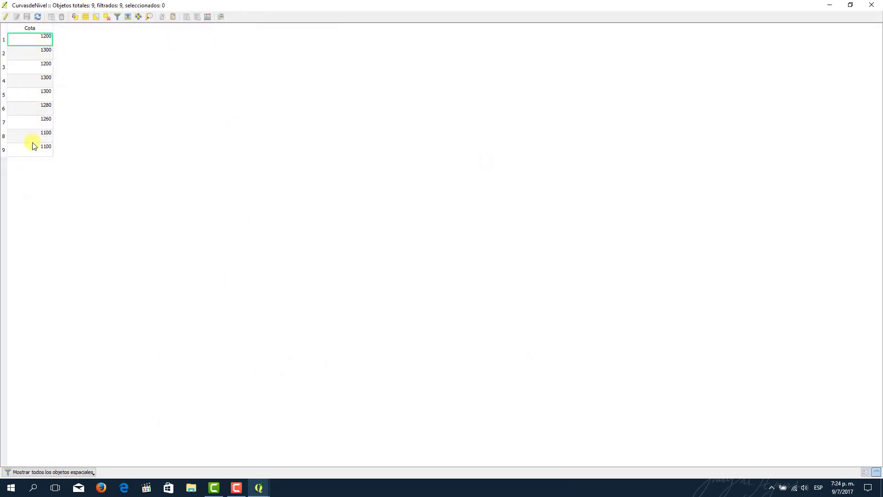
pyautogui.click(871, 4)
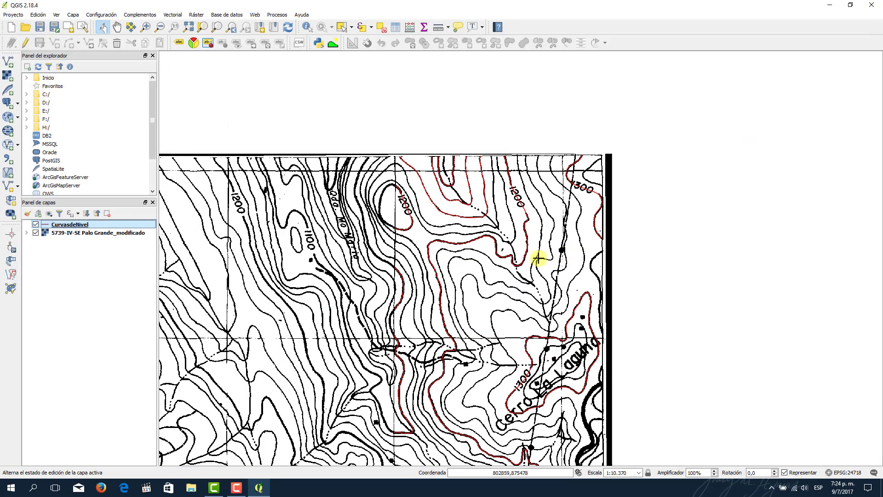
pyautogui.moveTo(513, 329); pyautogui.dragTo(497, 237)
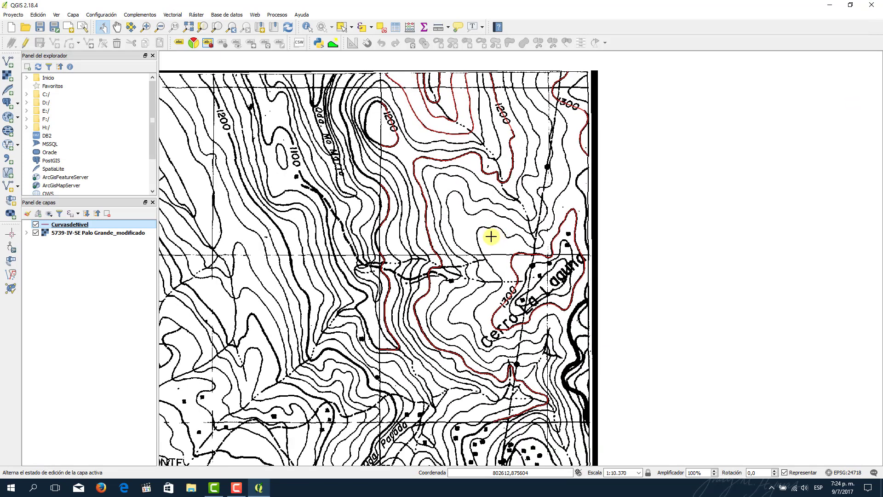